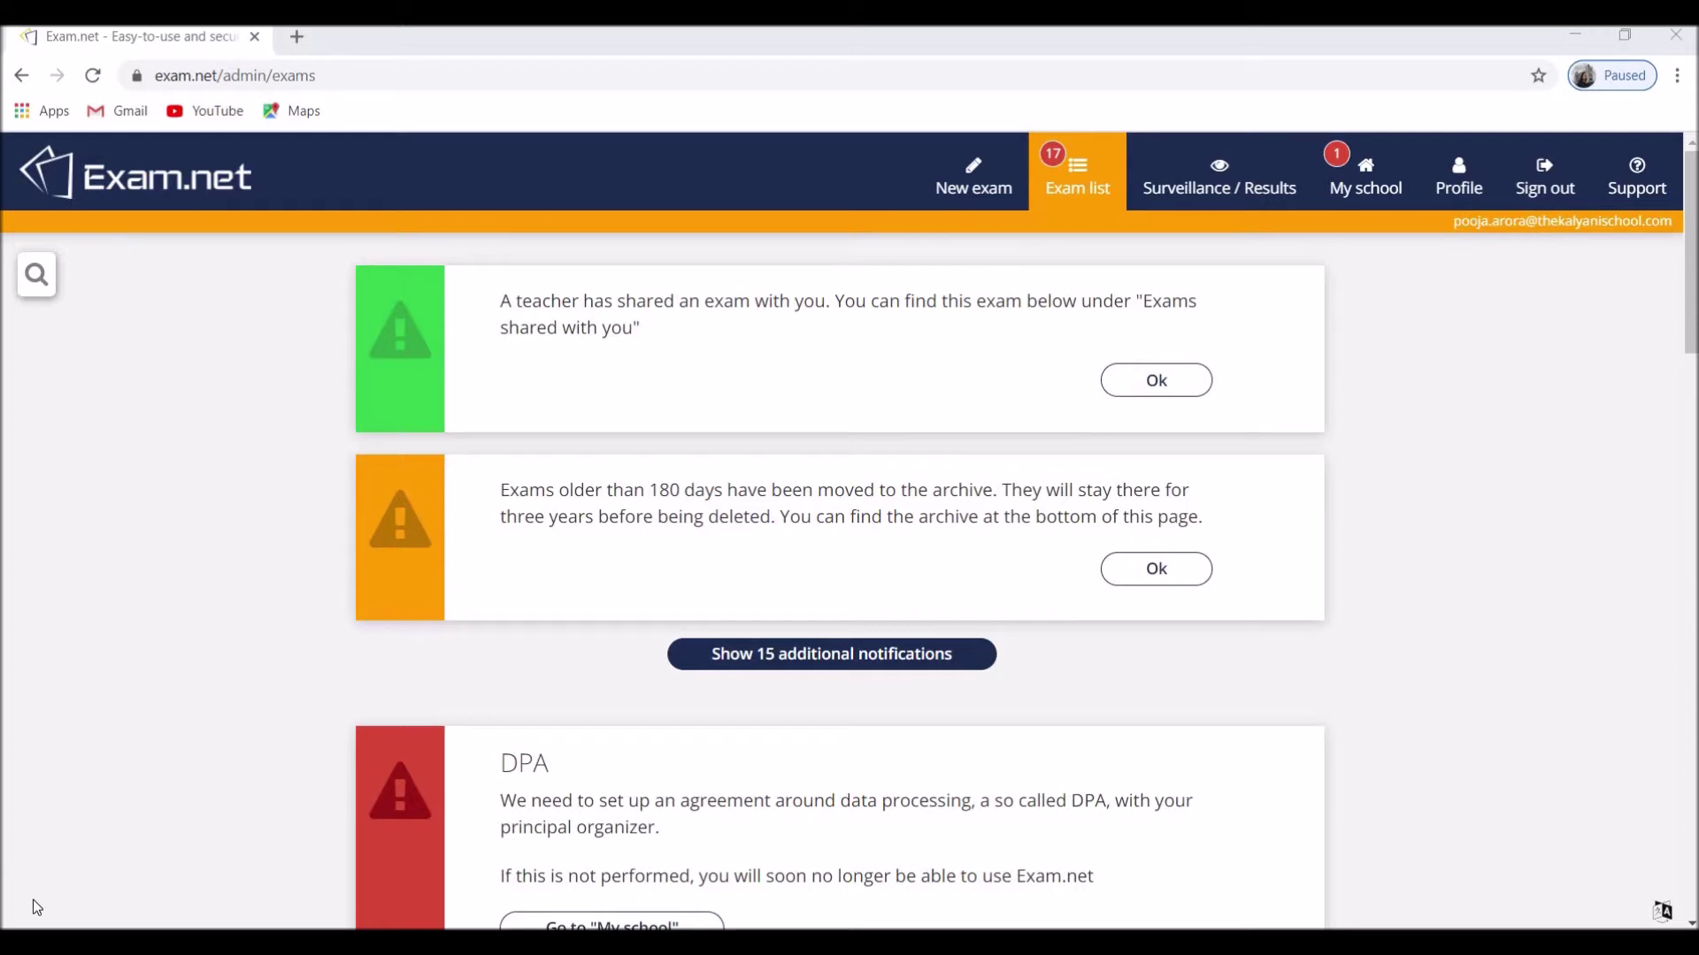
# Open the surveillance and results page of the "Demo of Teachers CPA" exam from the My Exams list.
pyautogui.click(1177, 382)
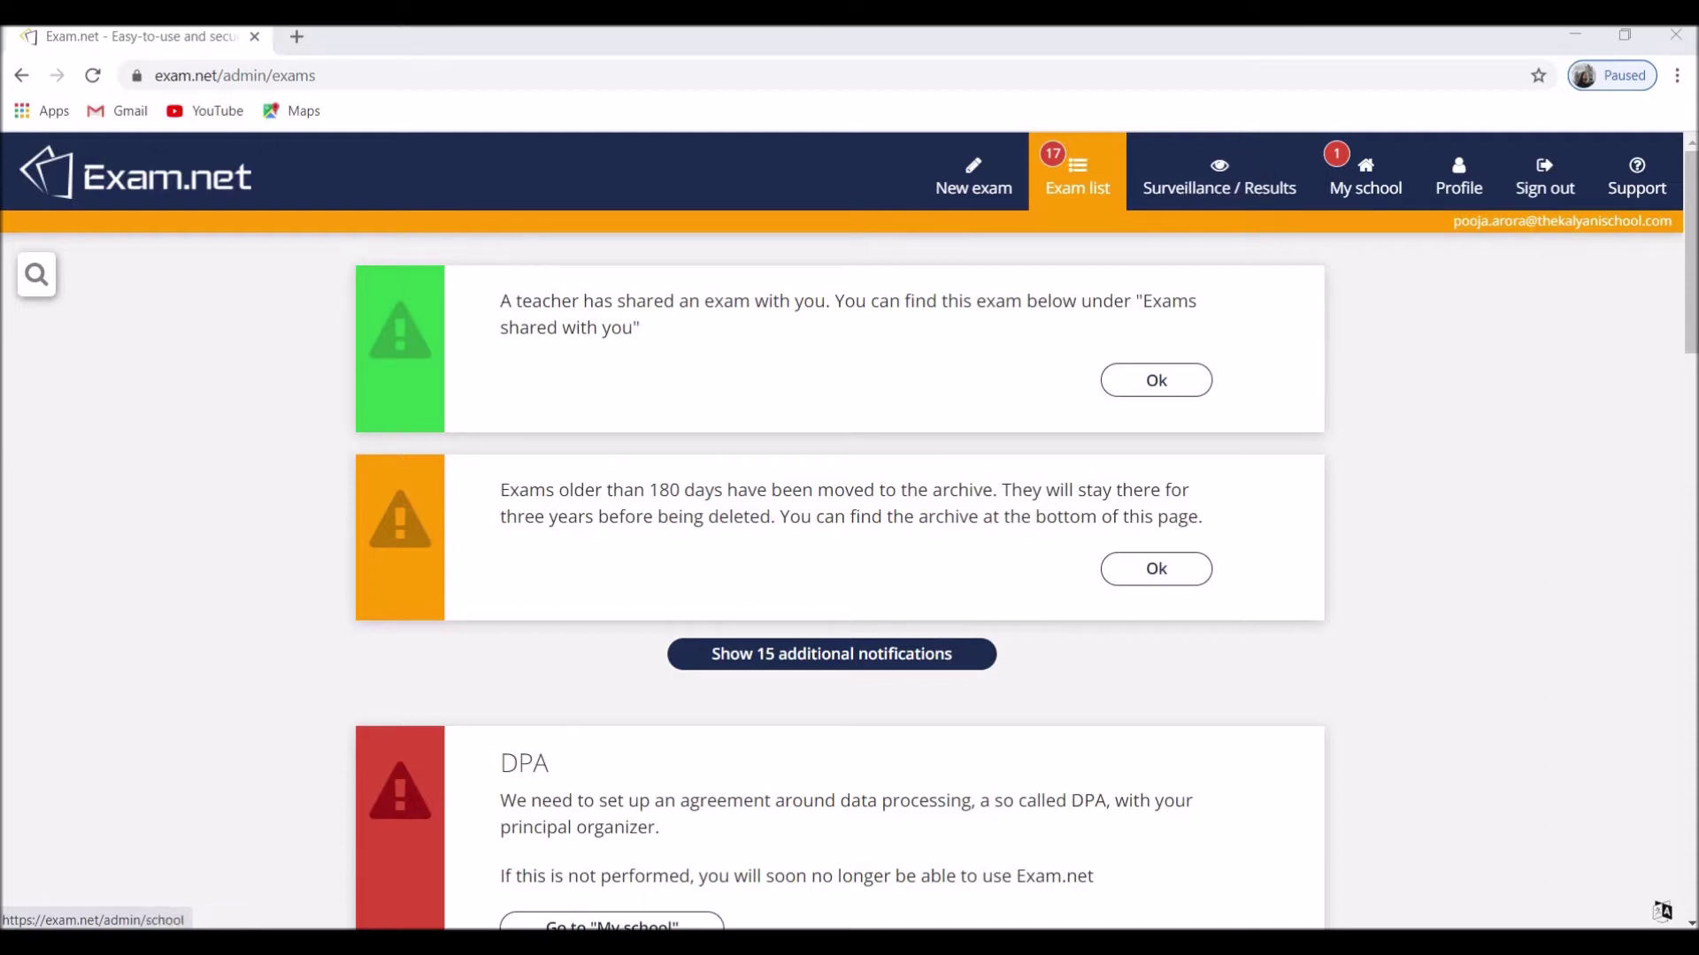
pyautogui.scroll(-2, 841, 566)
pyautogui.scroll(-4, 952, 516)
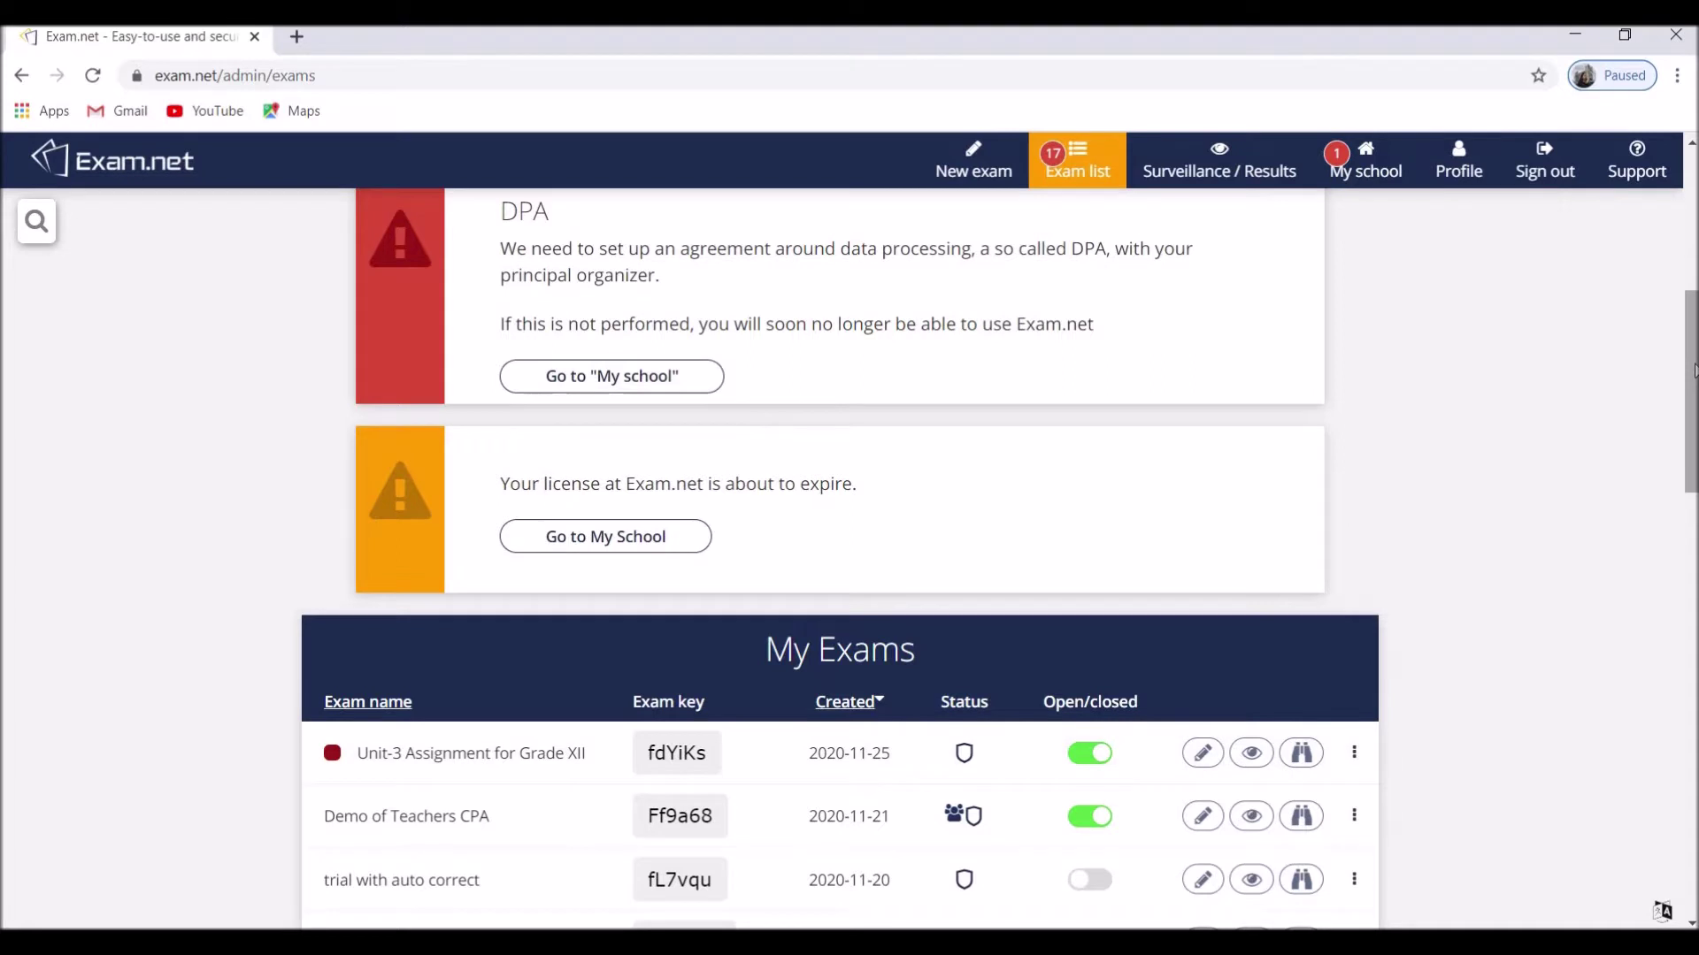
pyautogui.scroll(-5, 1694, 372)
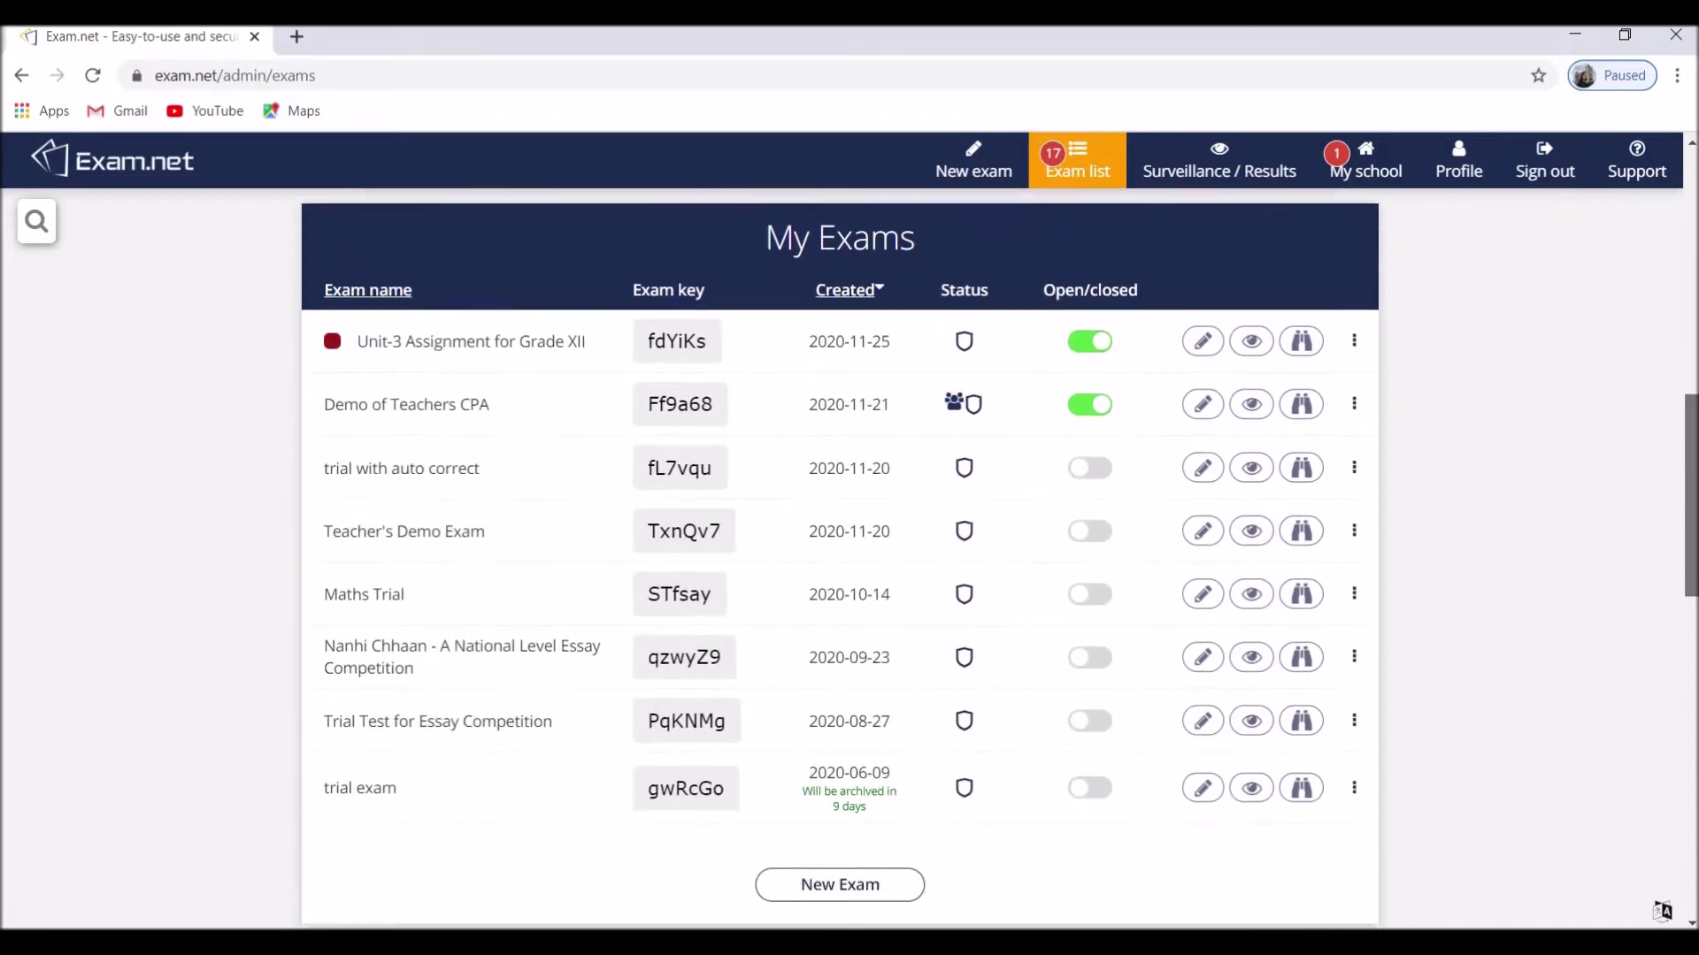
pyautogui.scroll(-2, 1693, 372)
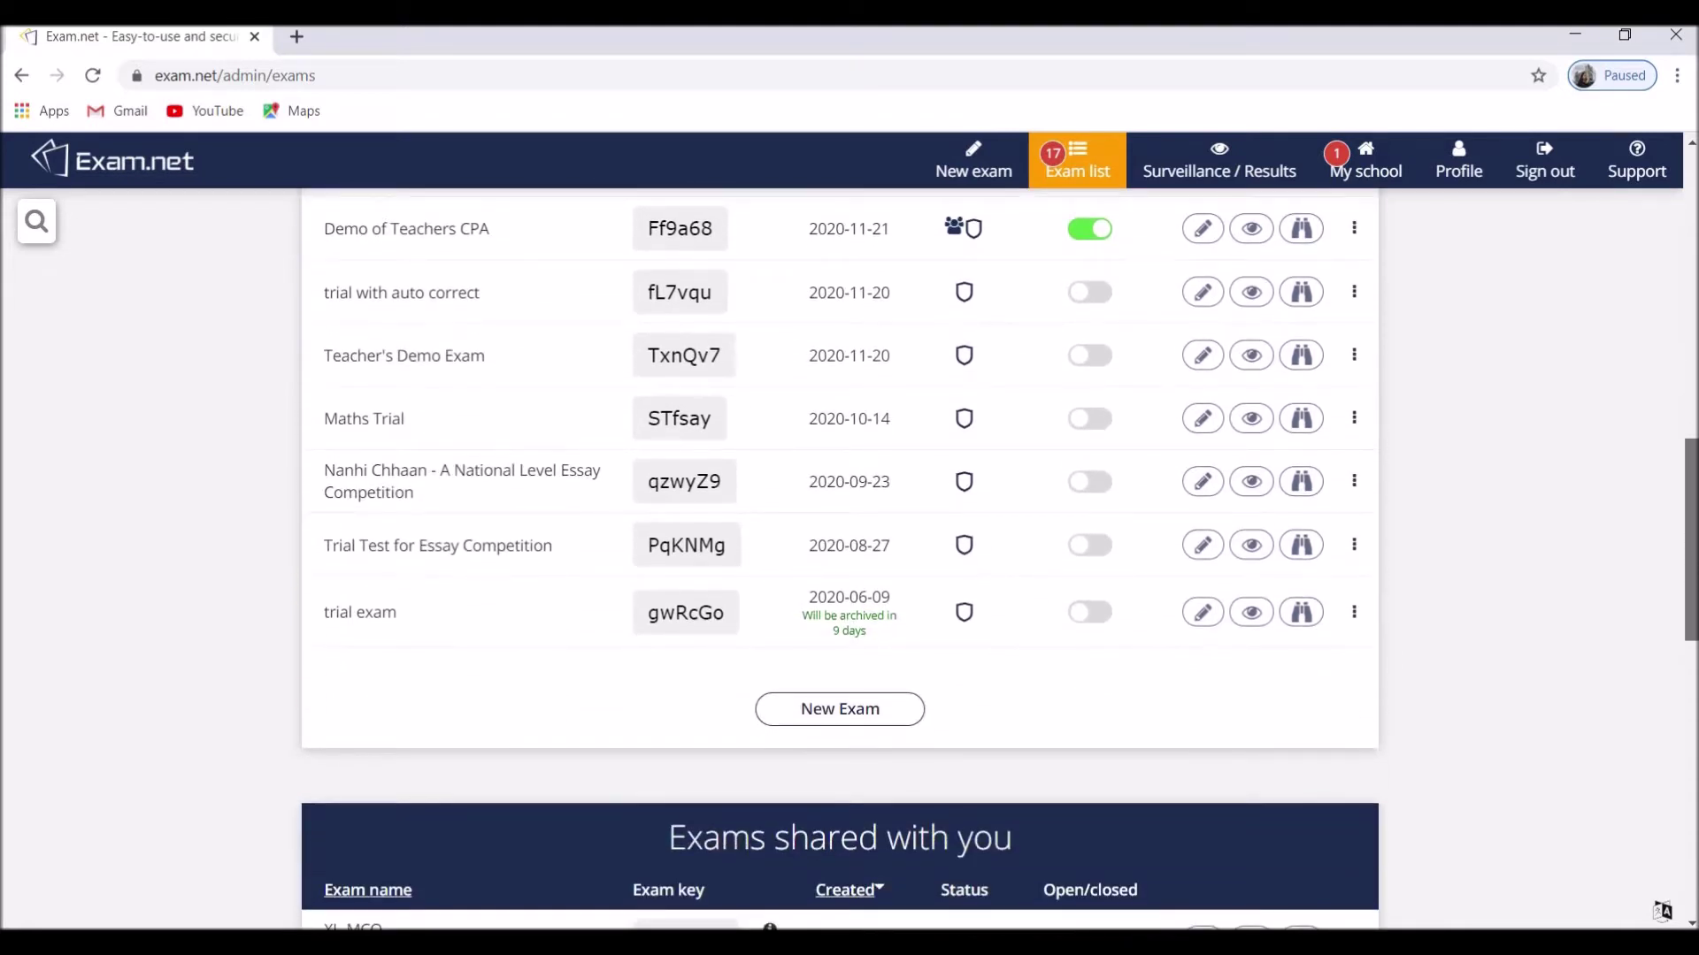
pyautogui.scroll(3, 1490, 443)
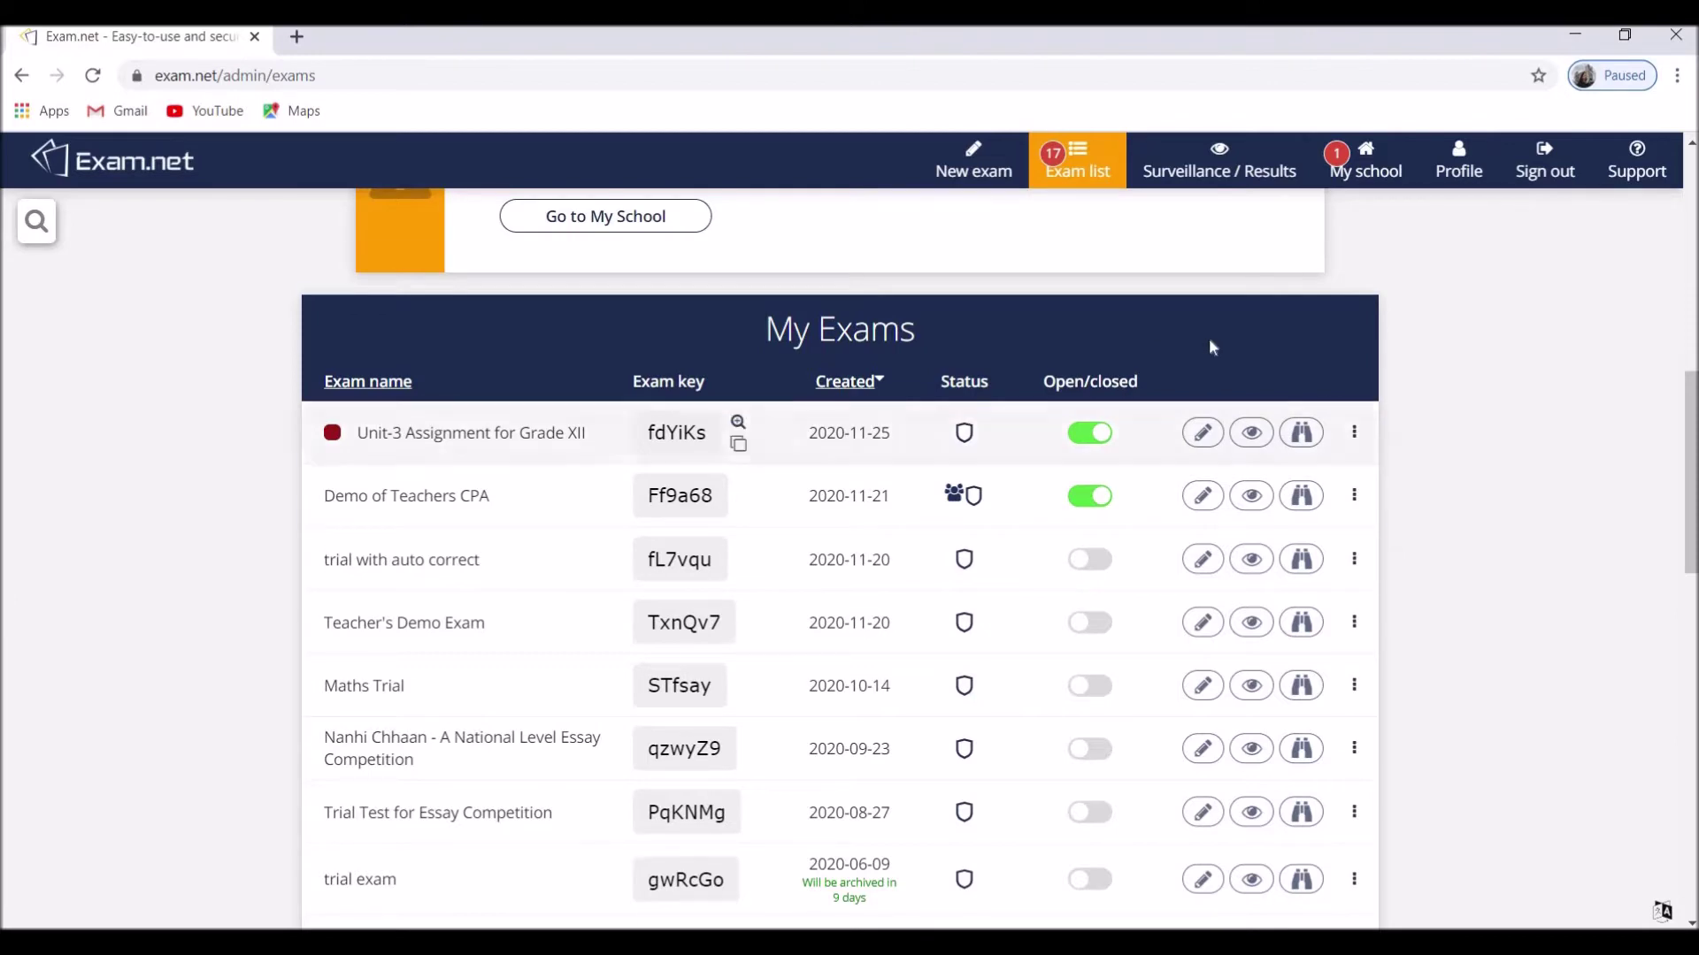
pyautogui.scroll(1, 1208, 345)
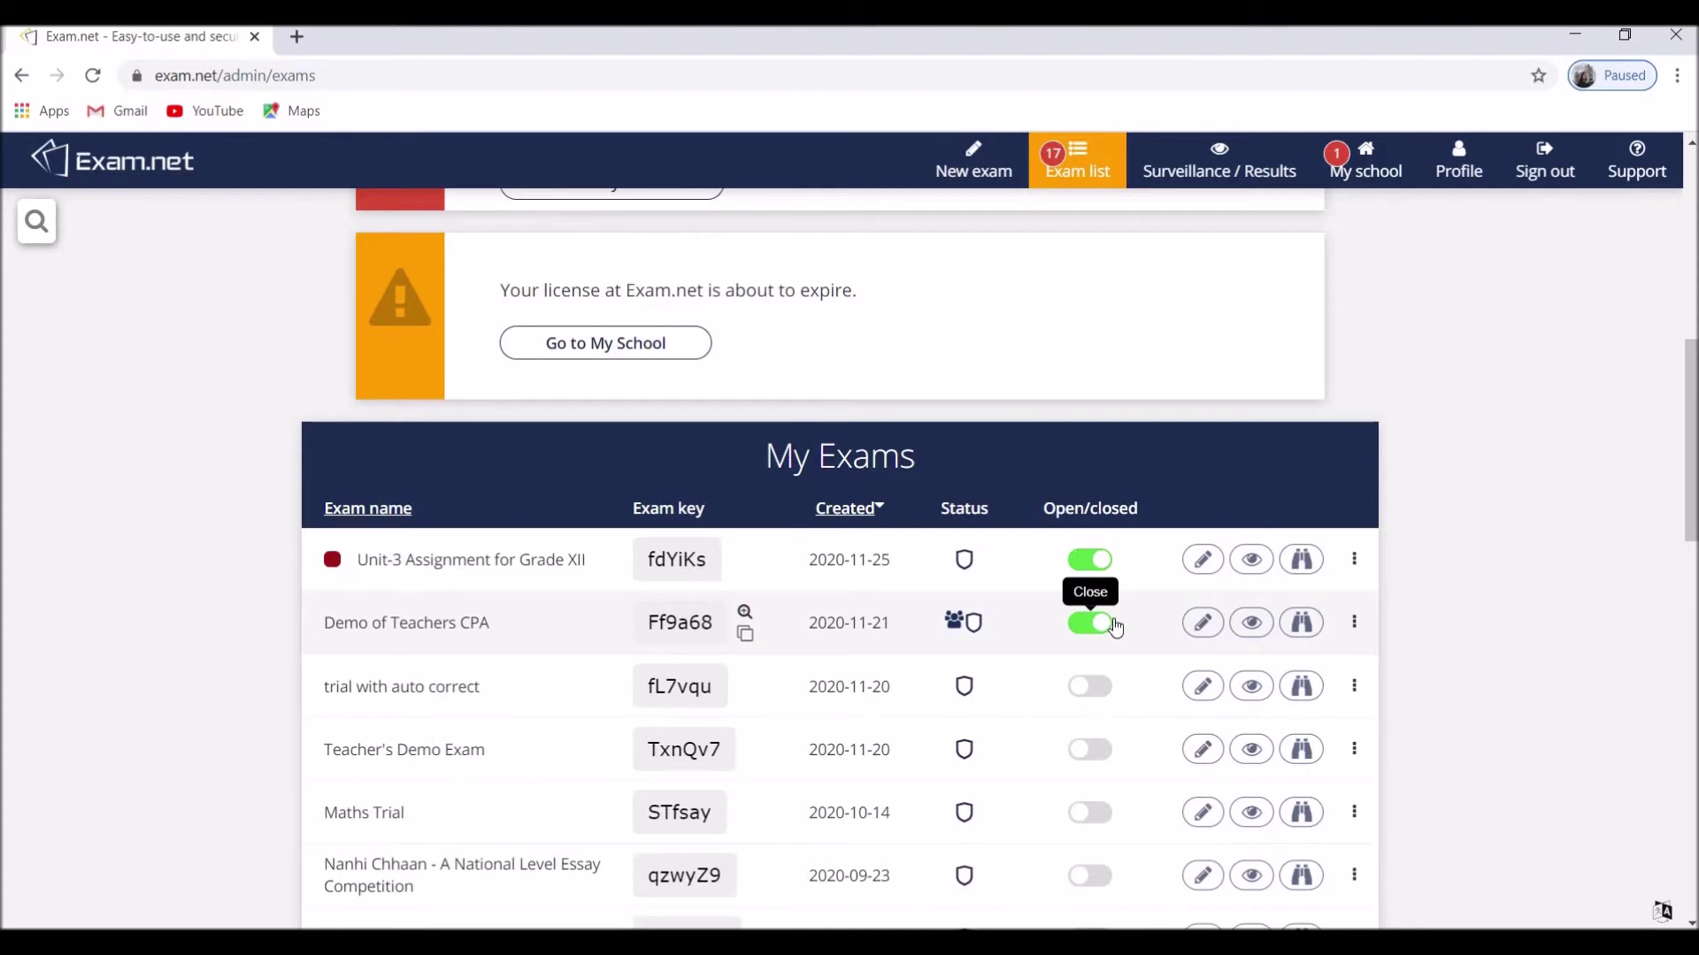
pyautogui.click(1250, 625)
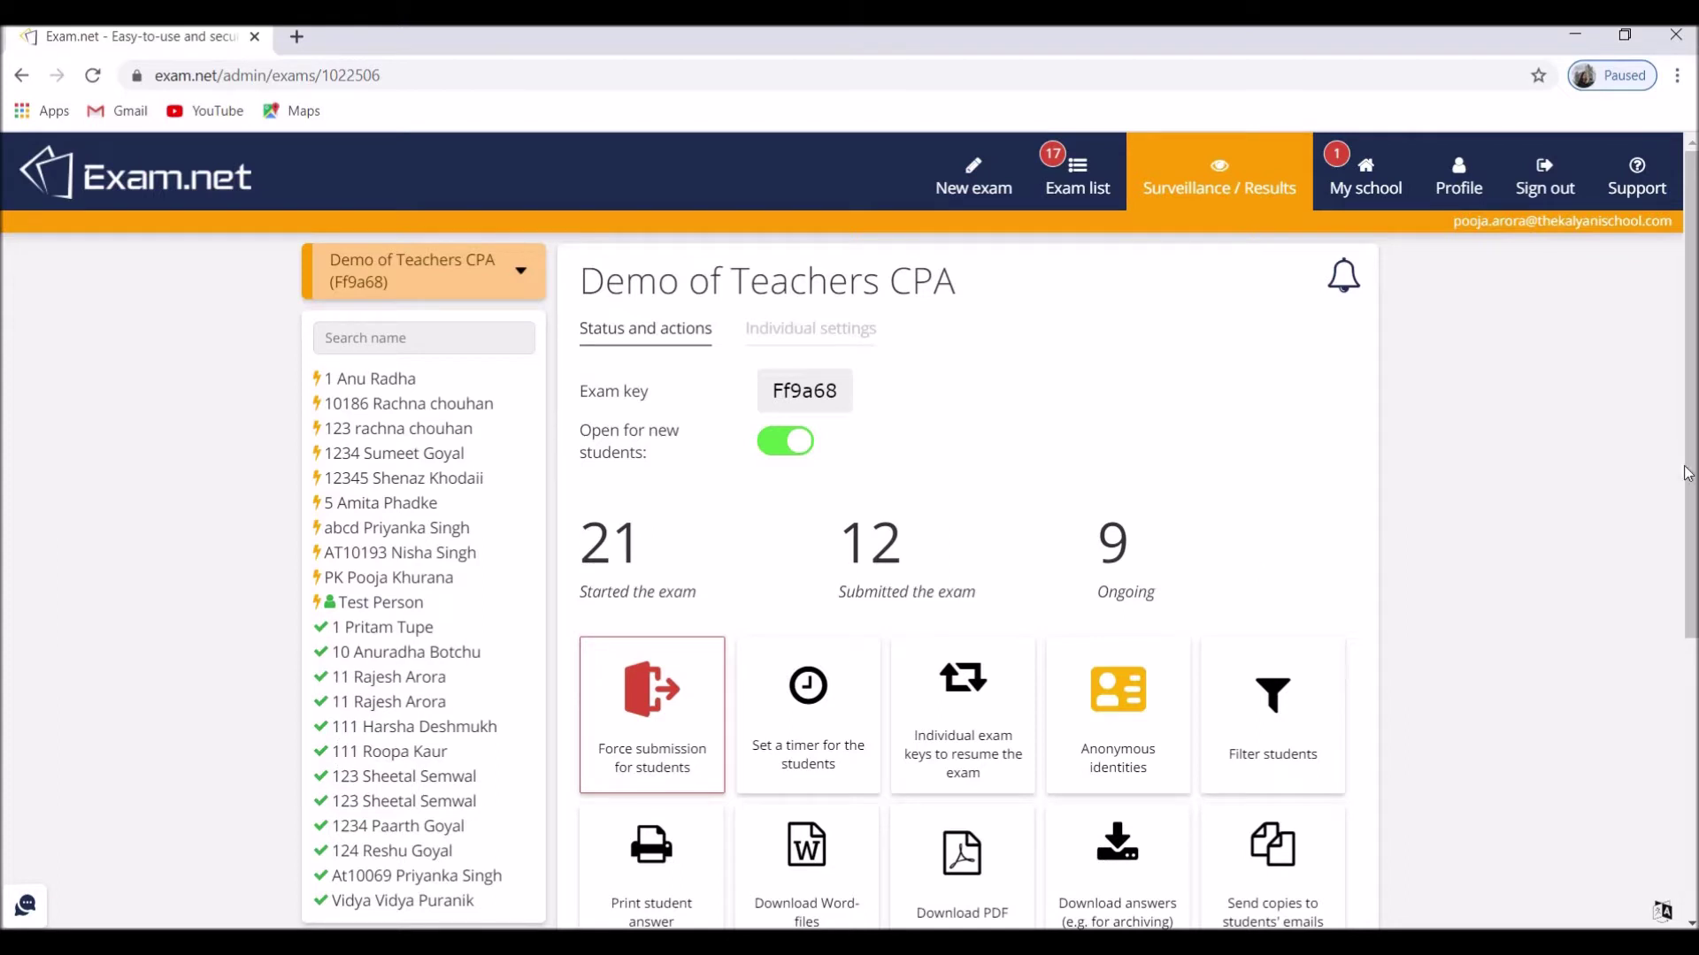
# Compare the connection status and event log of the Demo Person student with those of another student who started the exam.
pyautogui.moveTo(1690, 485); pyautogui.dragTo(1689, 498)
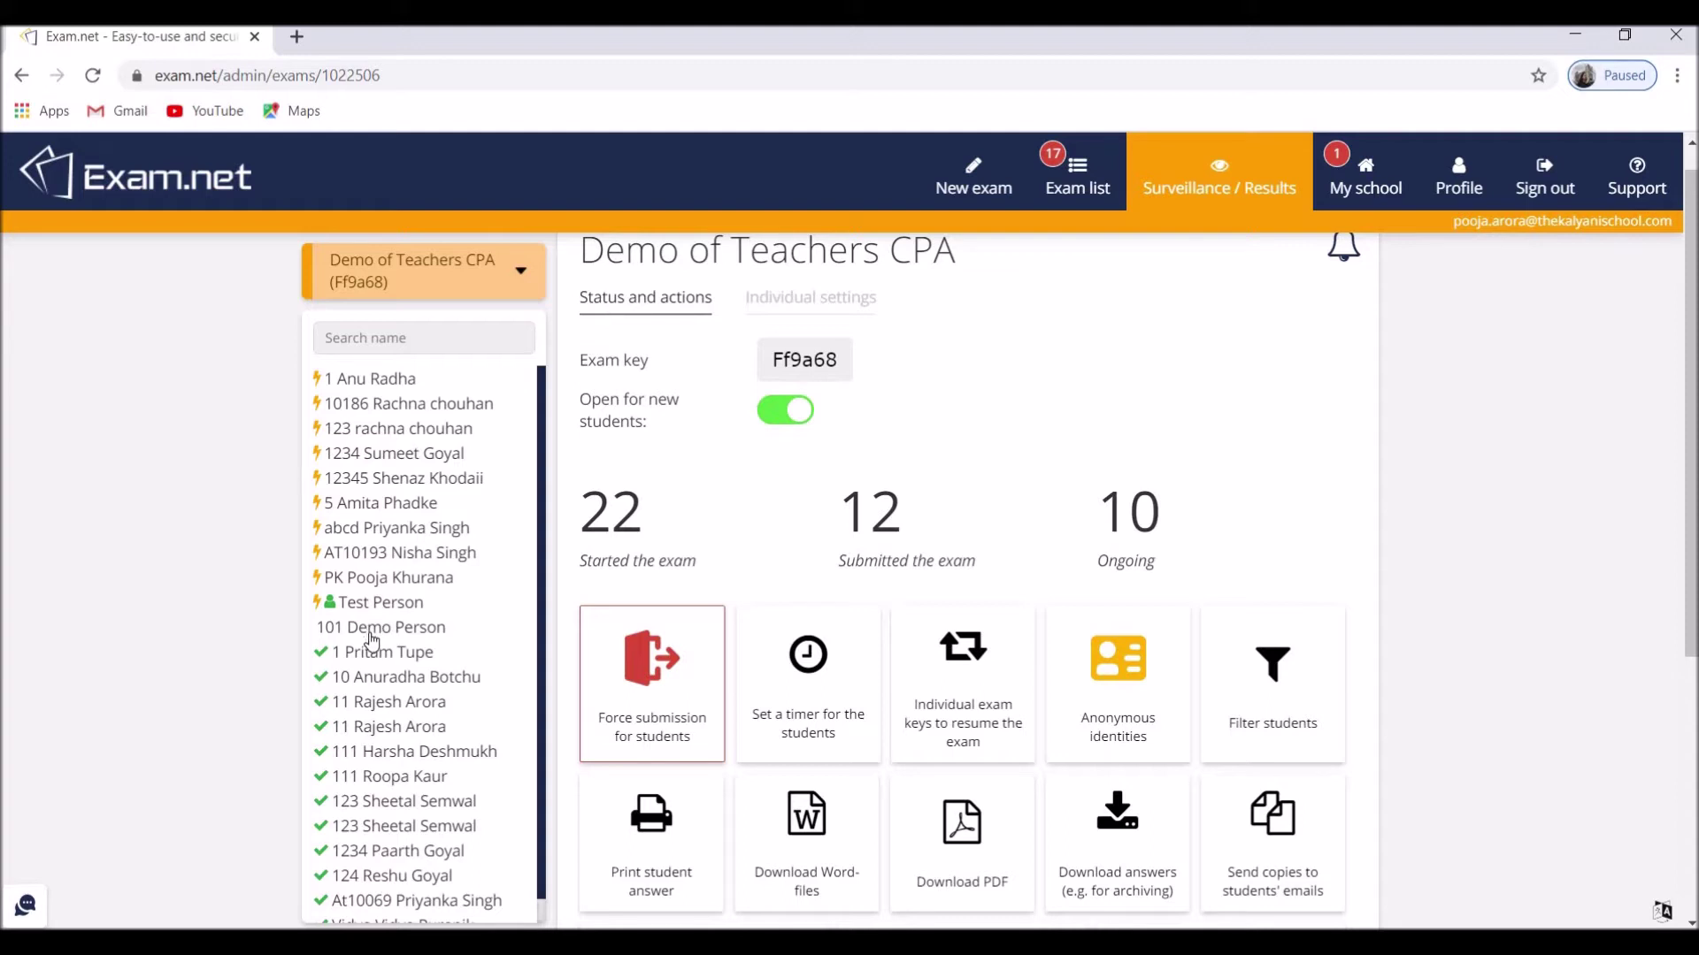
pyautogui.click(372, 630)
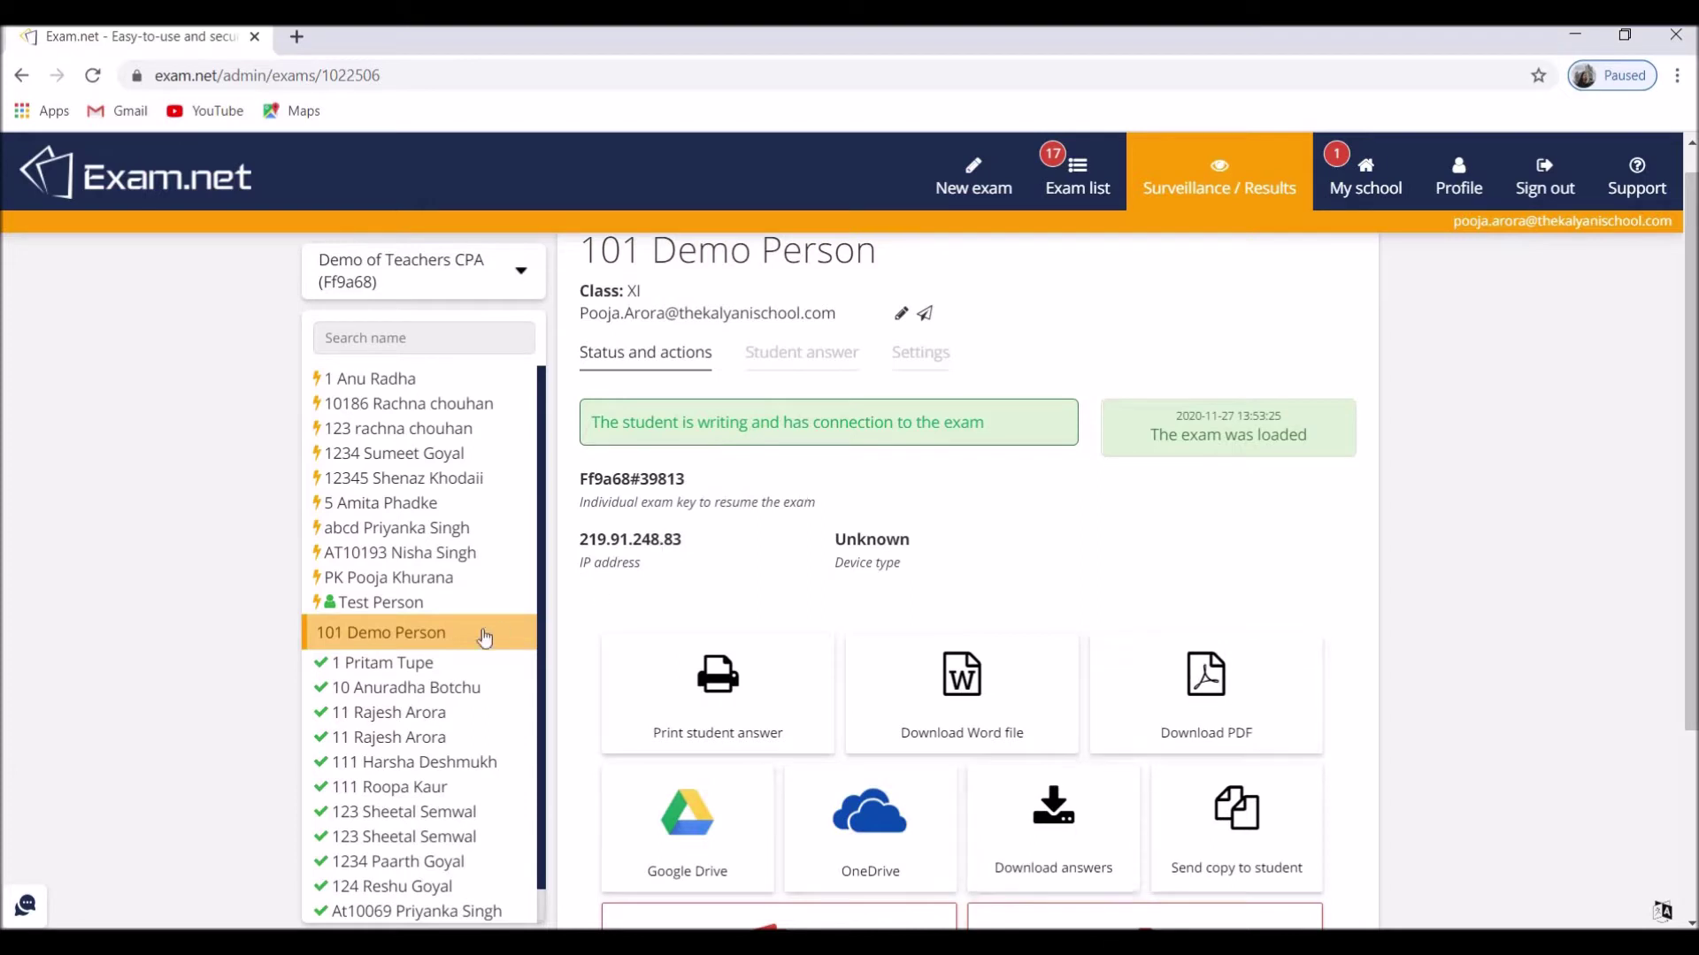
pyautogui.click(394, 532)
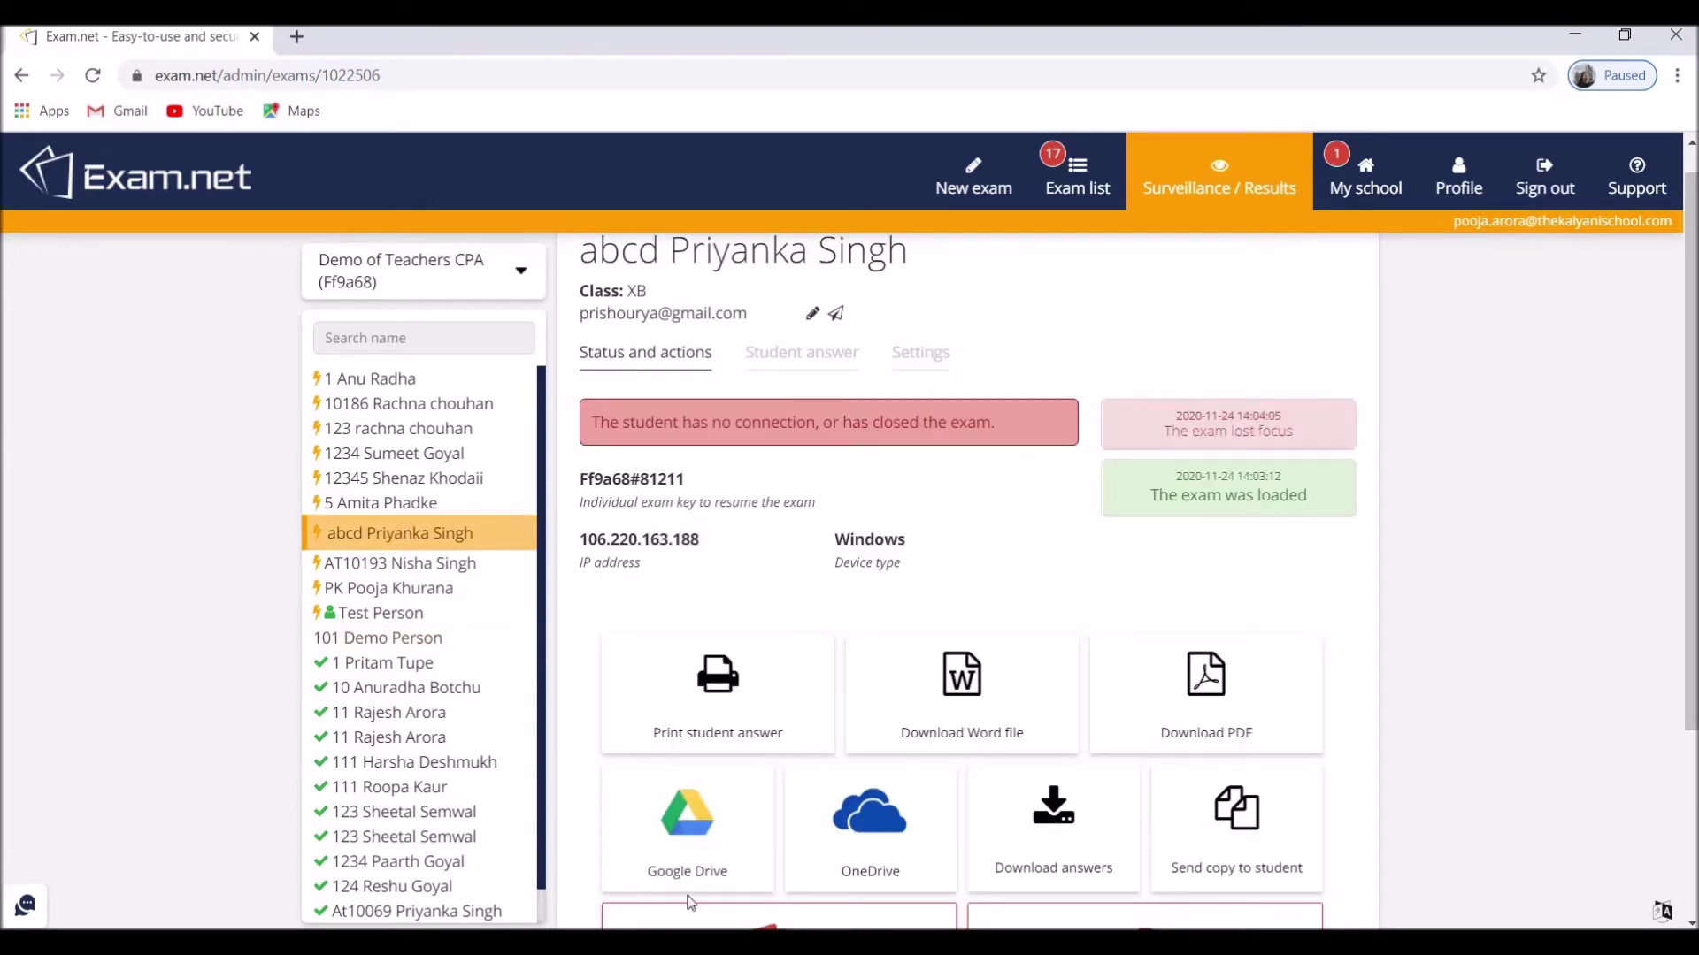
pyautogui.click(390, 639)
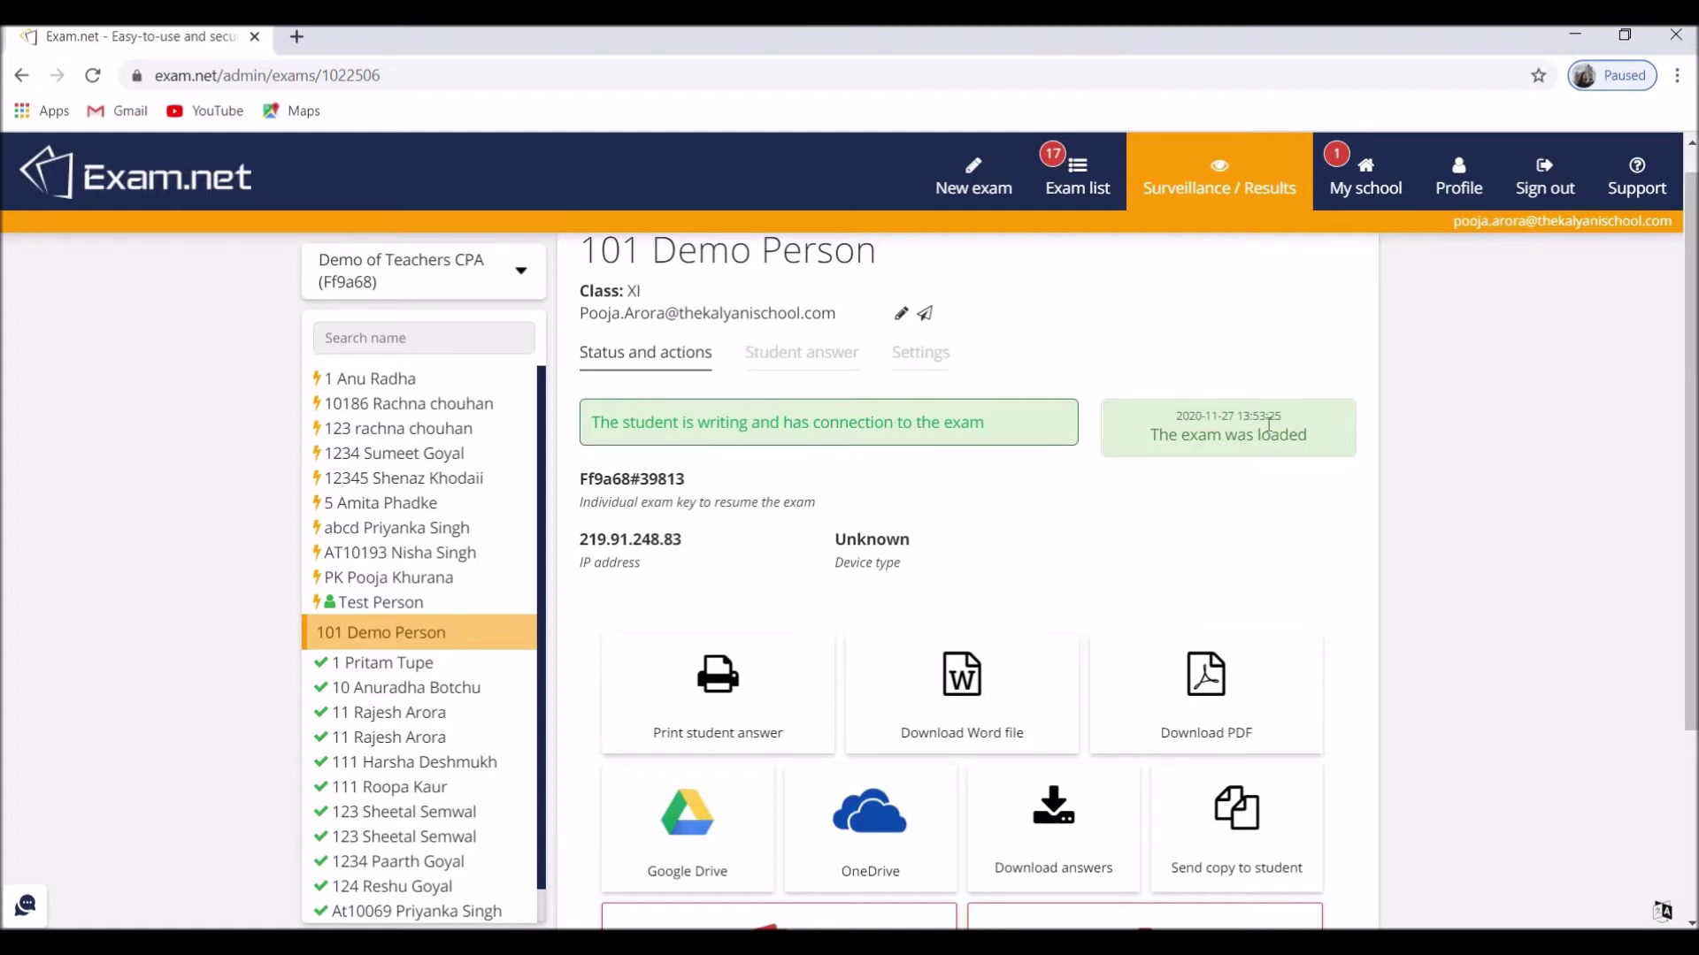
# Review the Demo Person student's written answer and individual exam settings, and return to the student's status and actions.
pyautogui.click(797, 359)
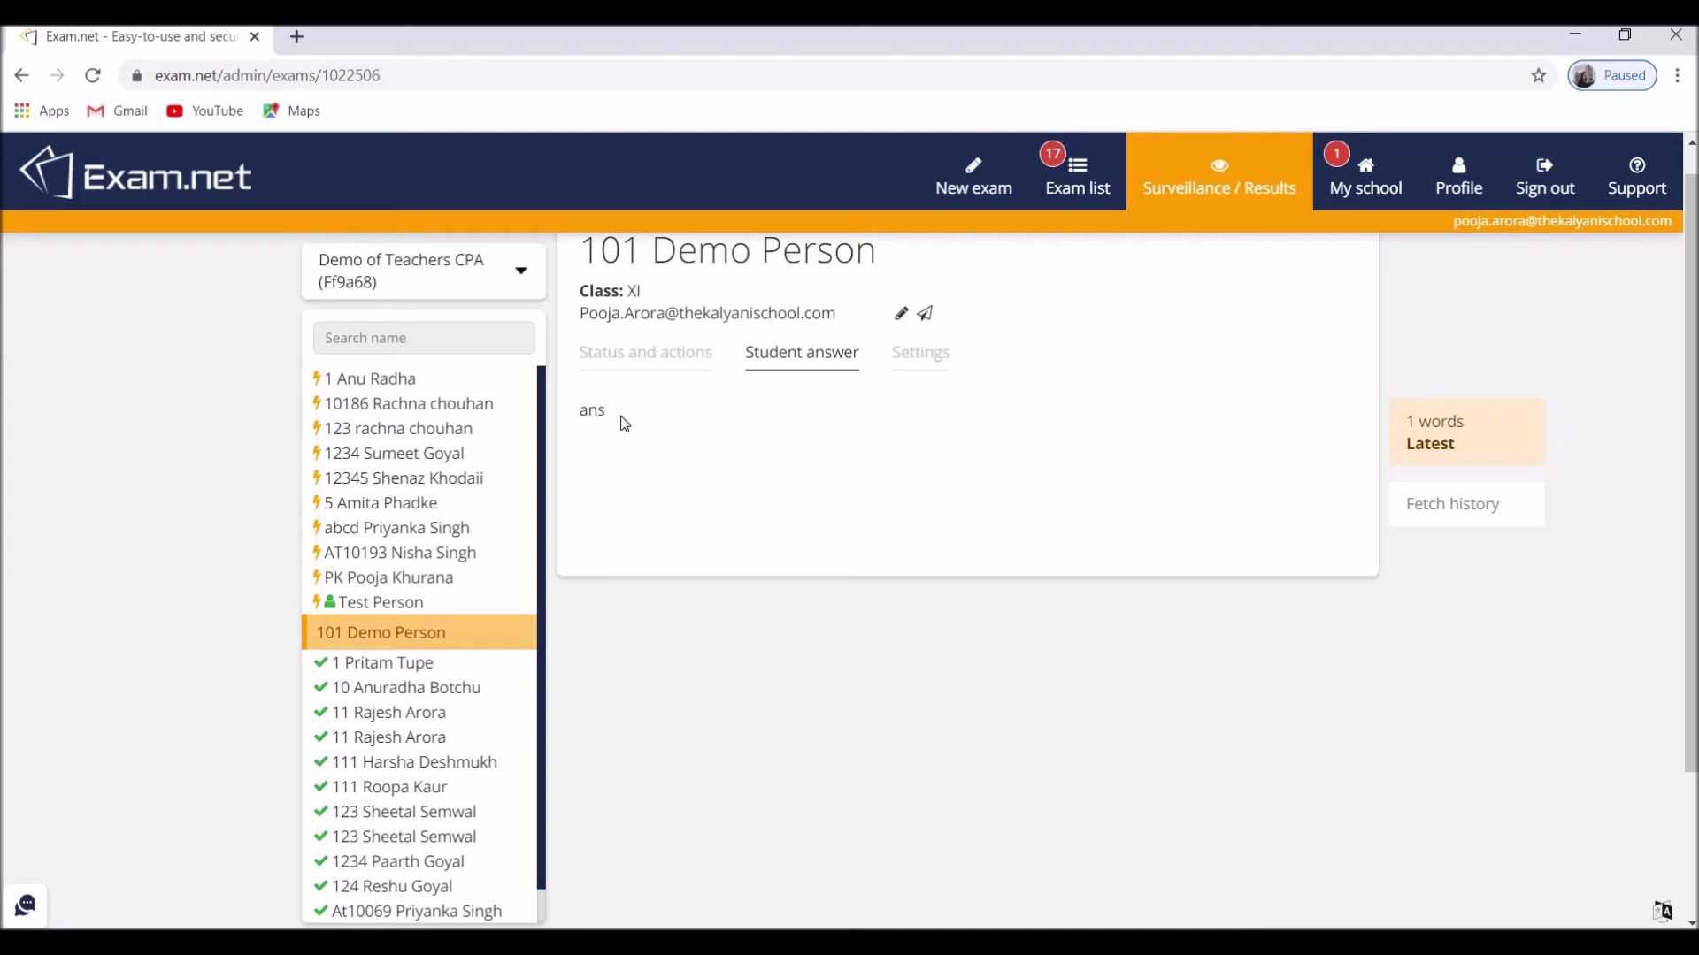
pyautogui.click(911, 358)
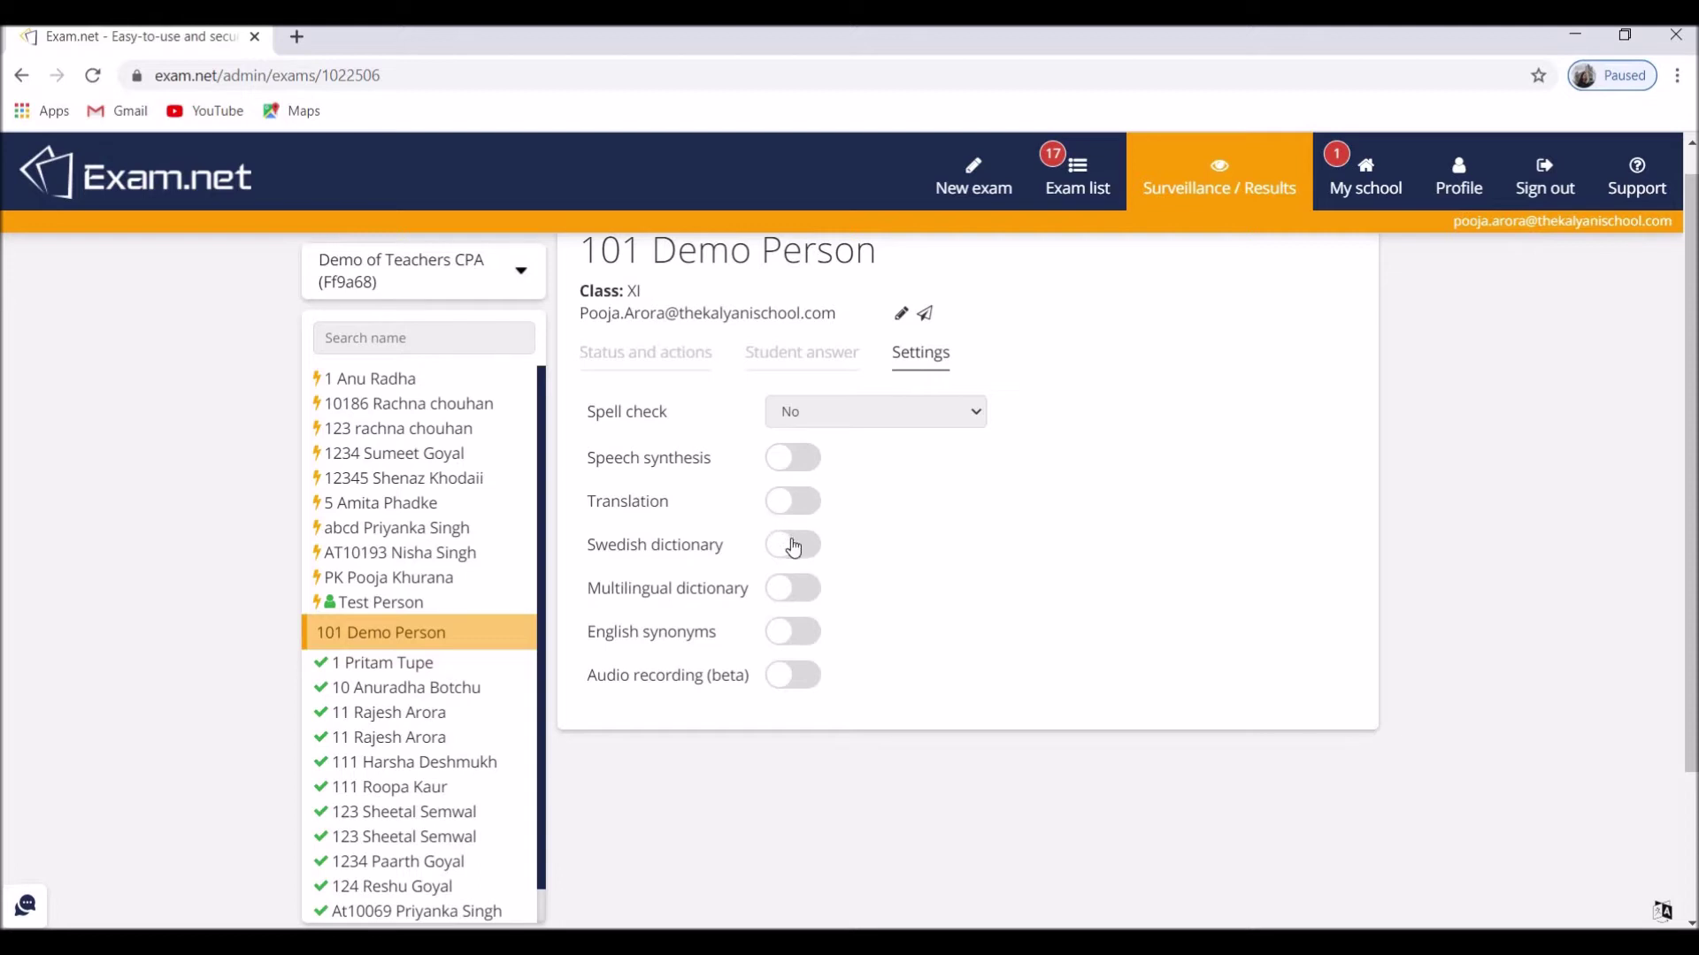
pyautogui.click(621, 358)
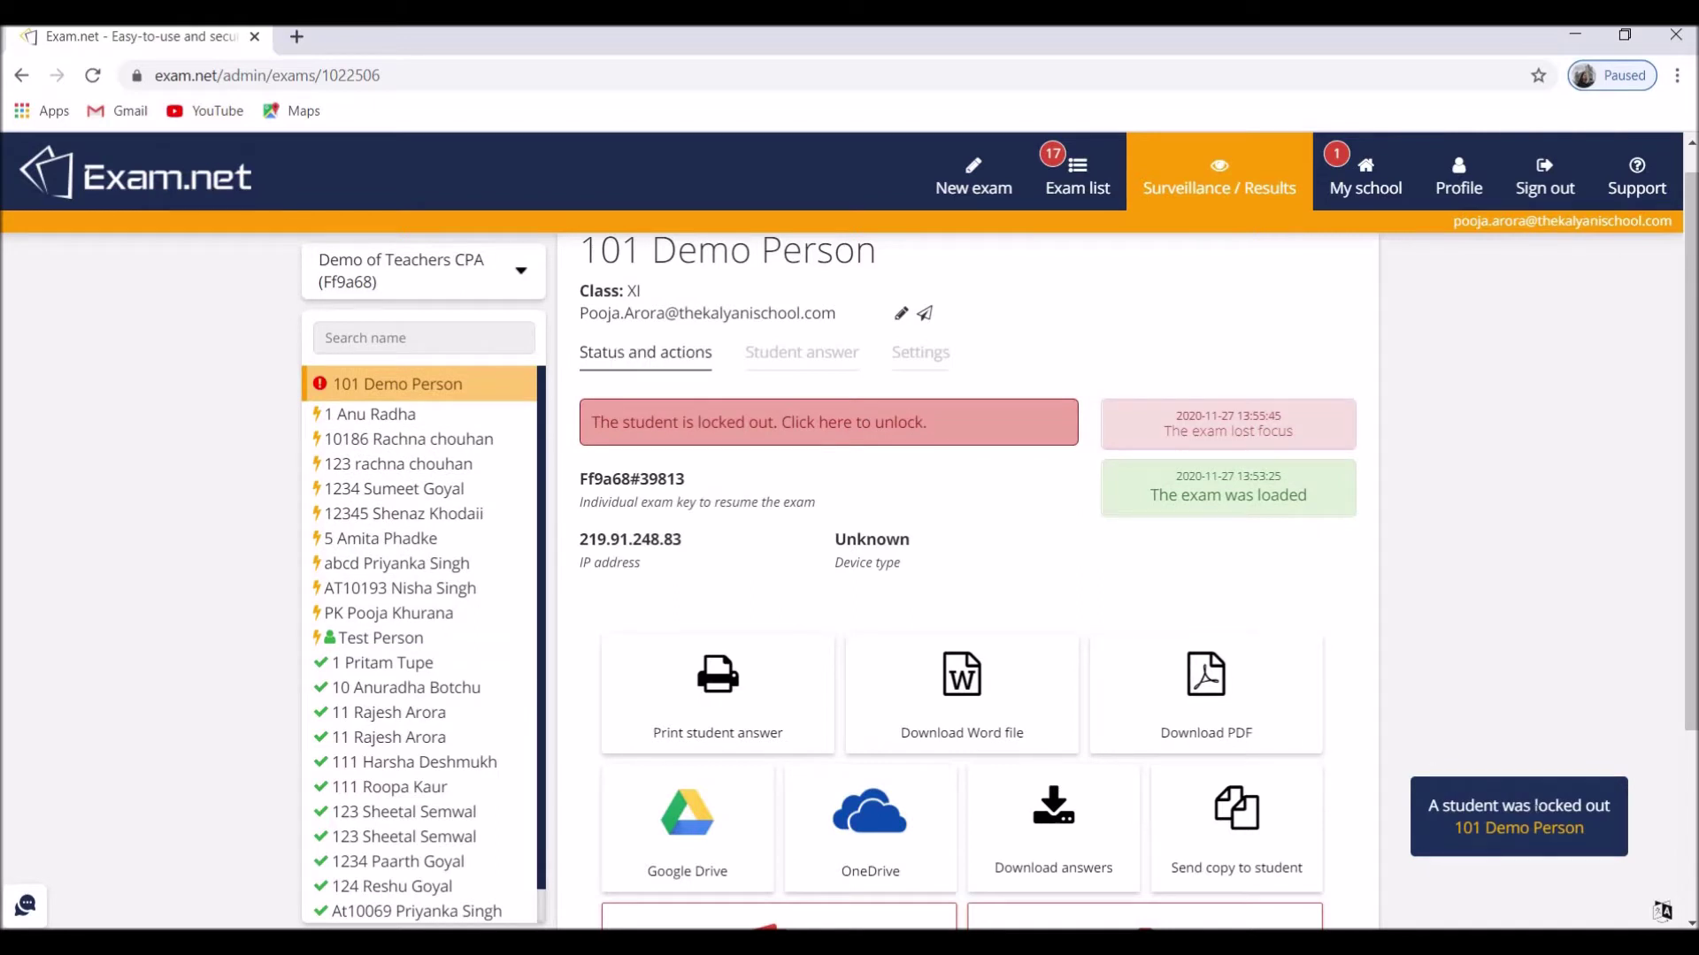
# Dismiss the lockout notification and unlock the locked-out Demo Person student.
pyautogui.click(1513, 842)
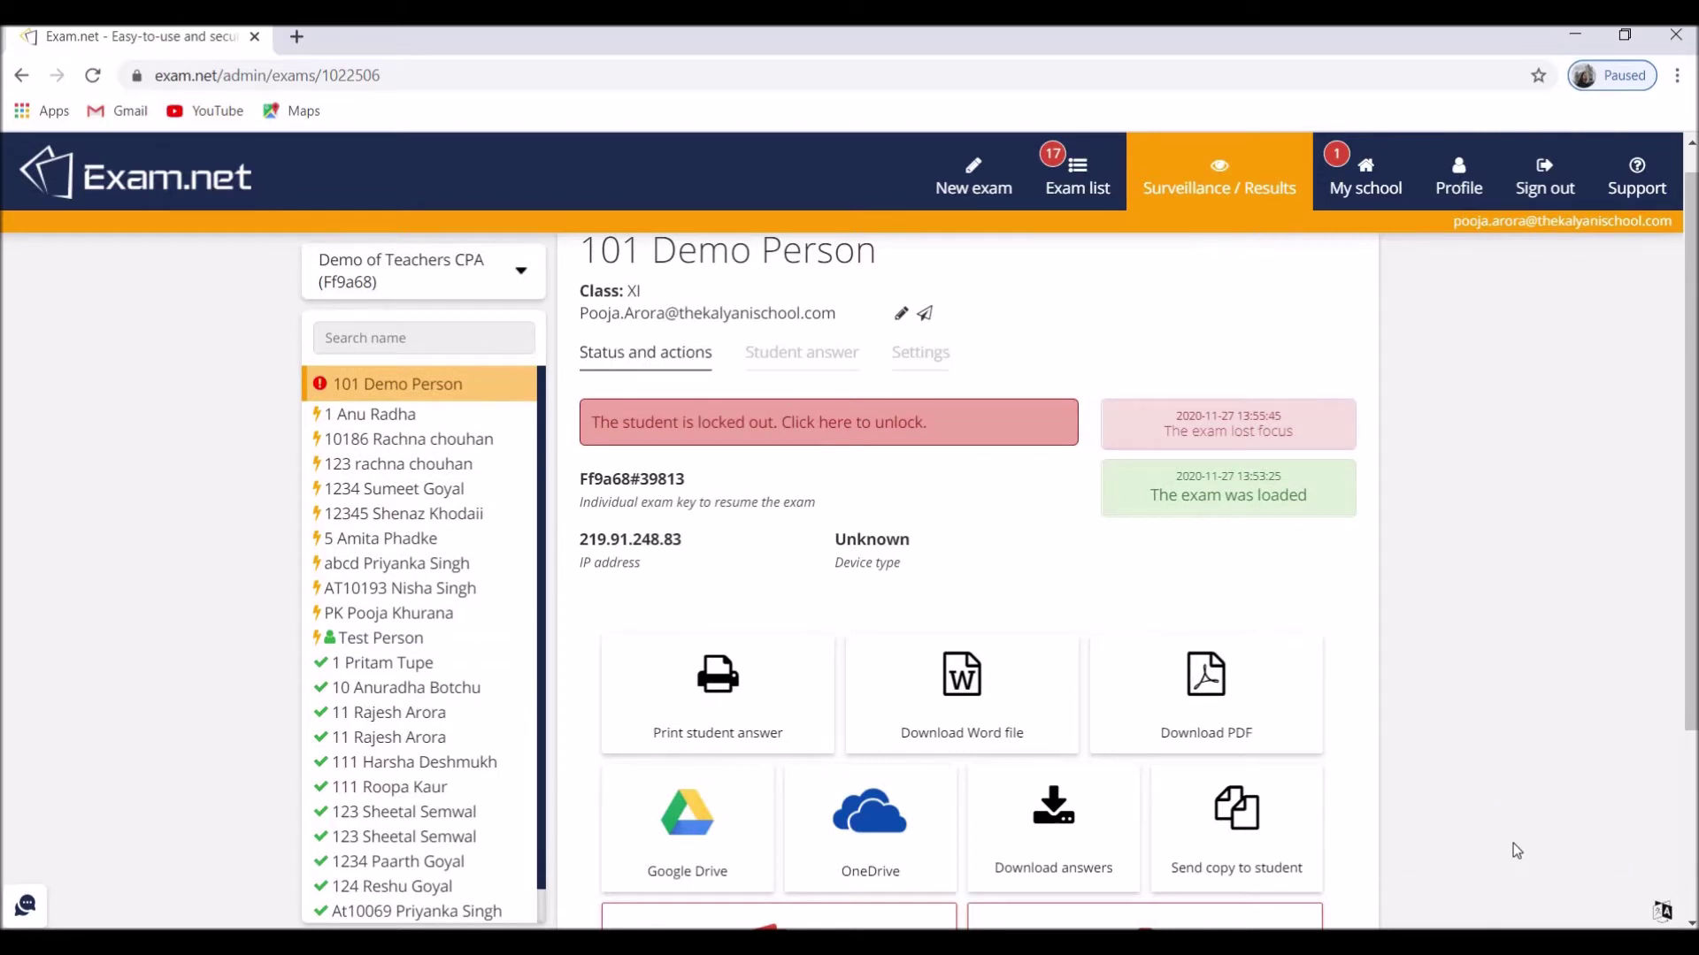
pyautogui.moveTo(318, 396)
pyautogui.click(855, 437)
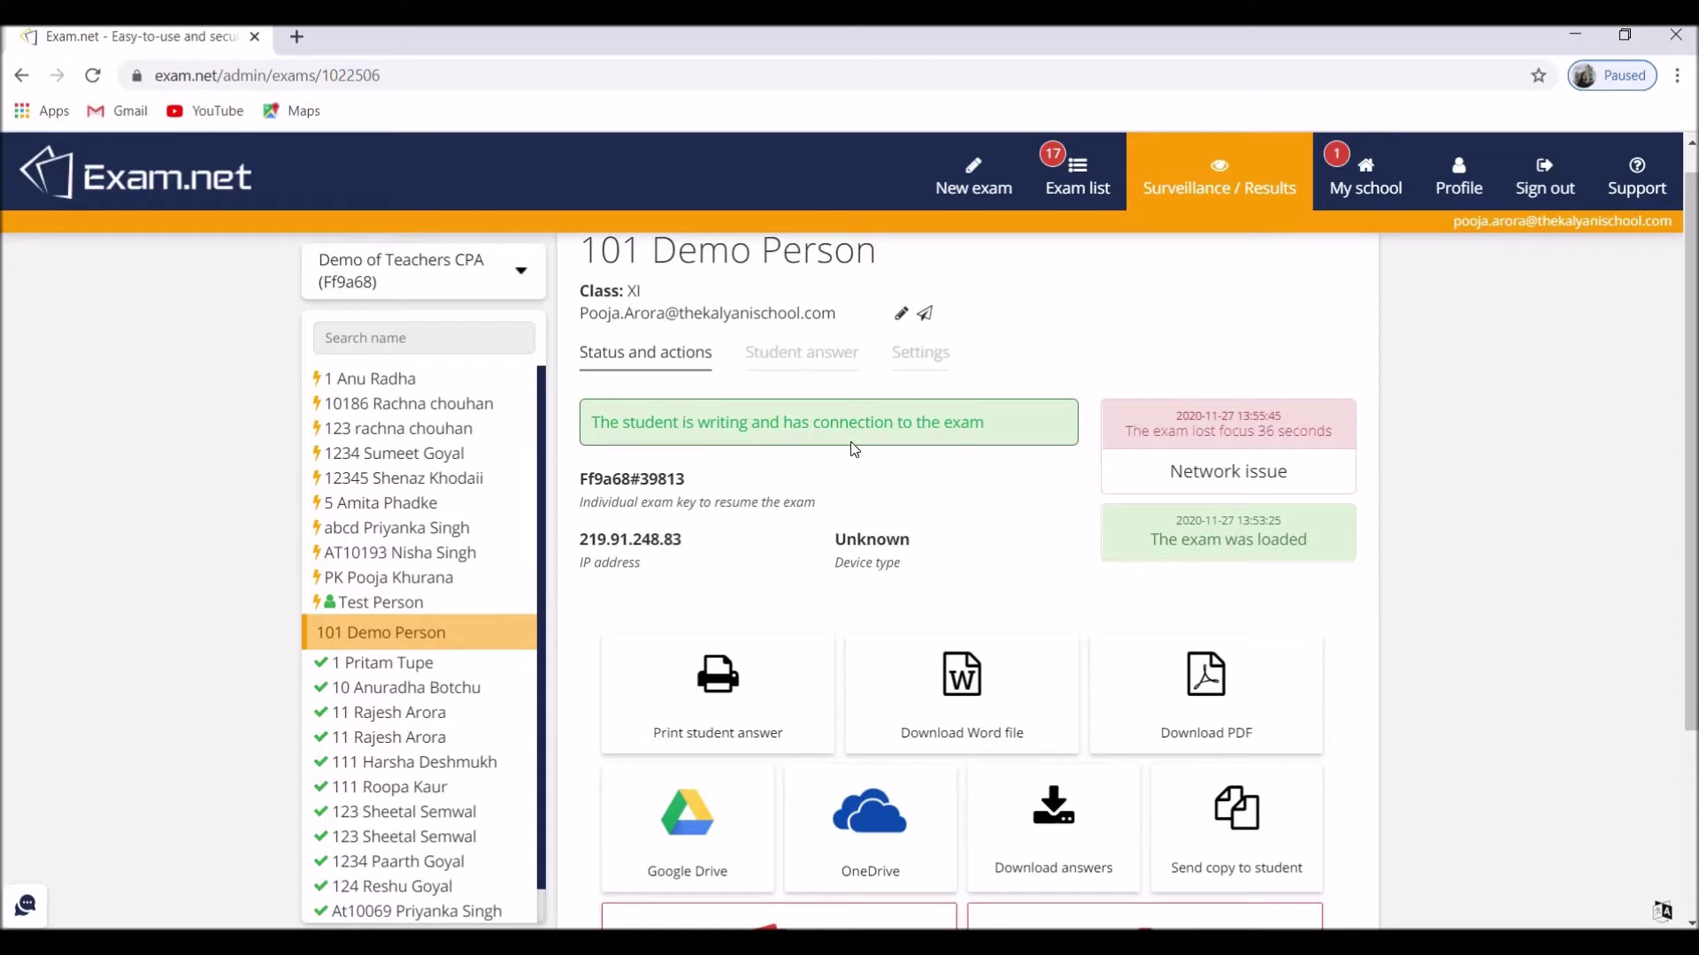
# Check the Demo Person student's updated answer and return to the status and actions view.
pyautogui.click(408, 651)
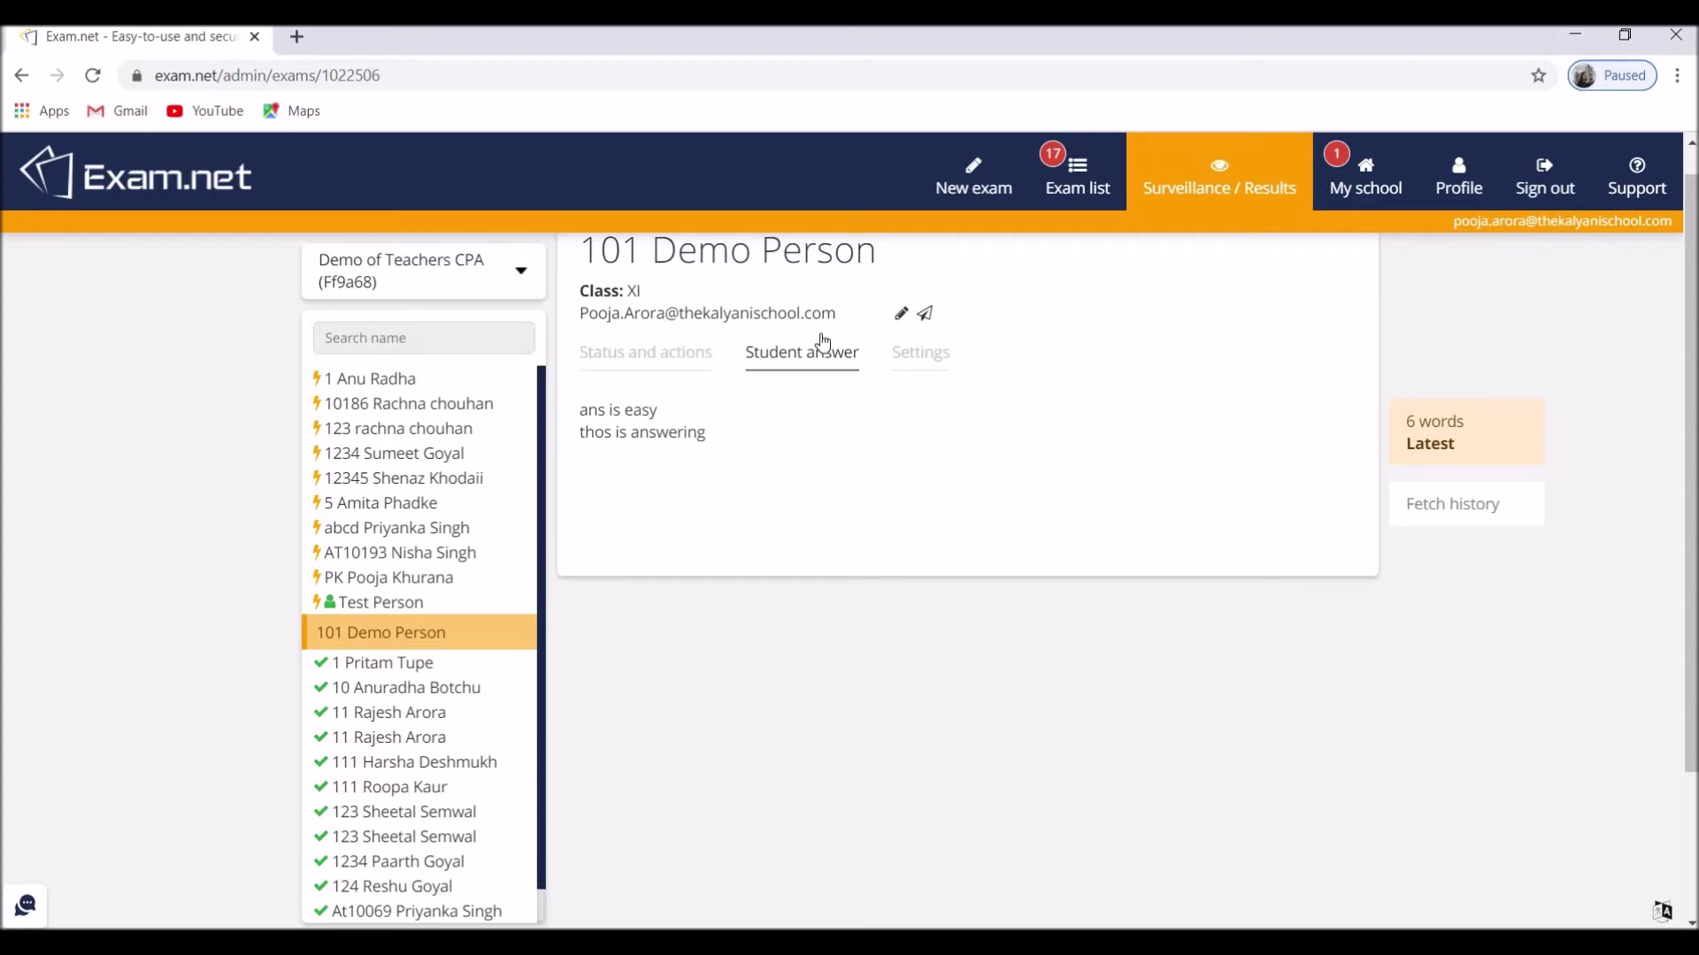
pyautogui.click(673, 358)
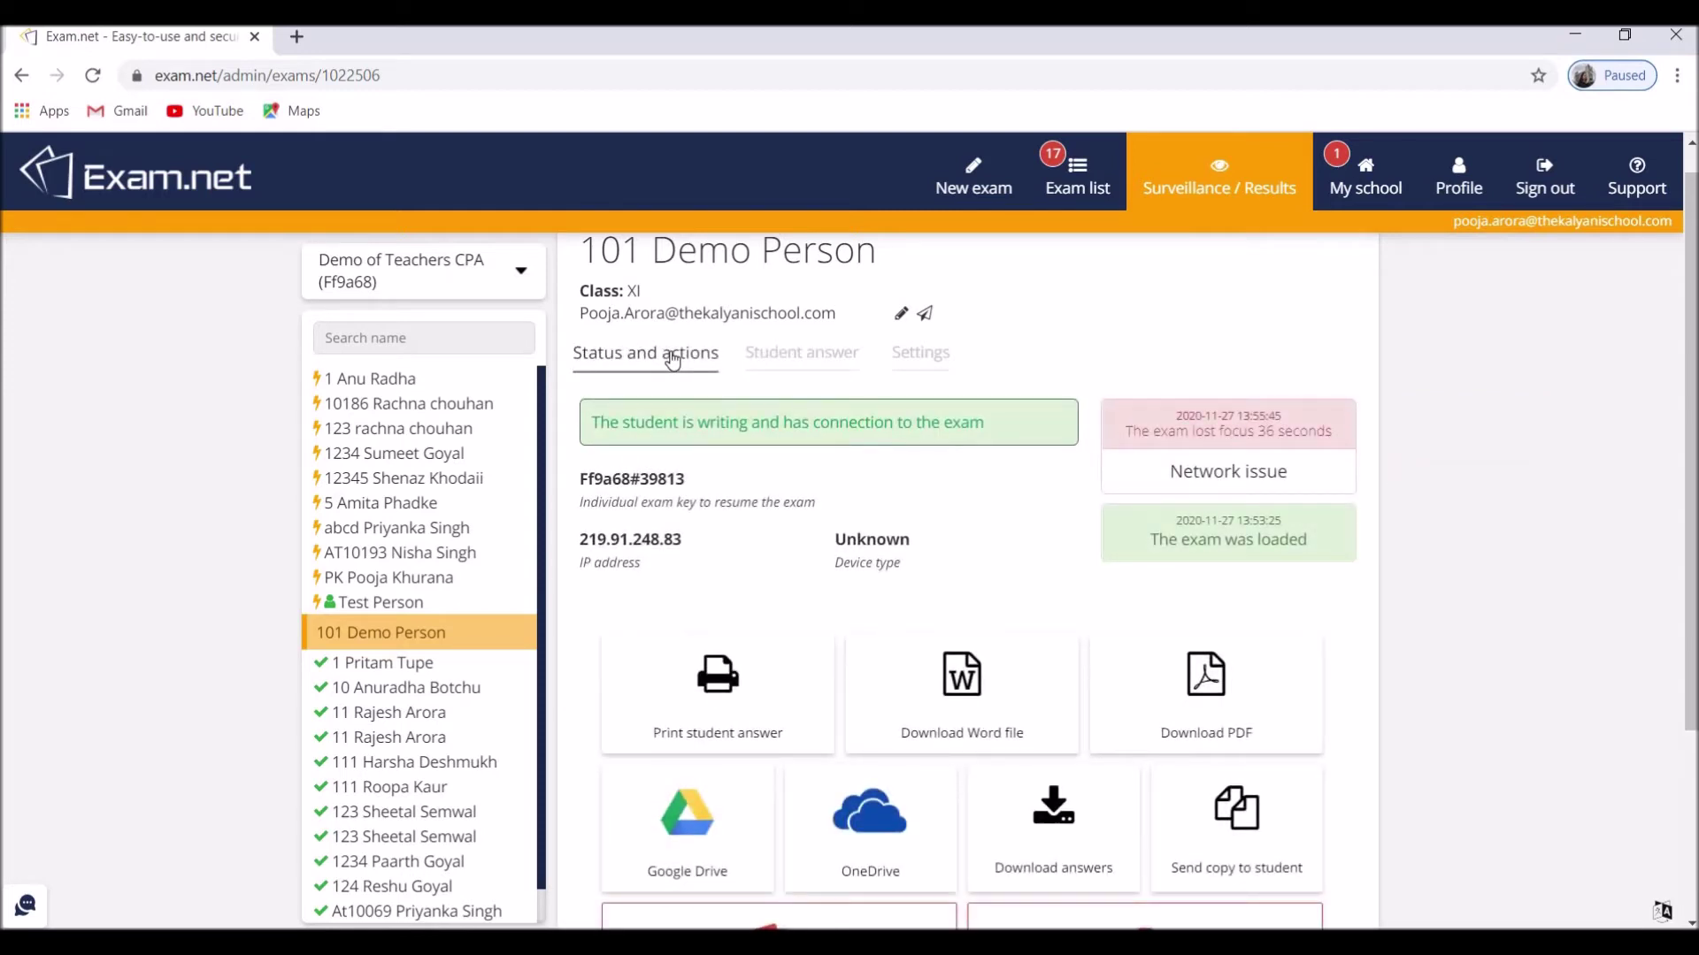
pyautogui.click(388, 646)
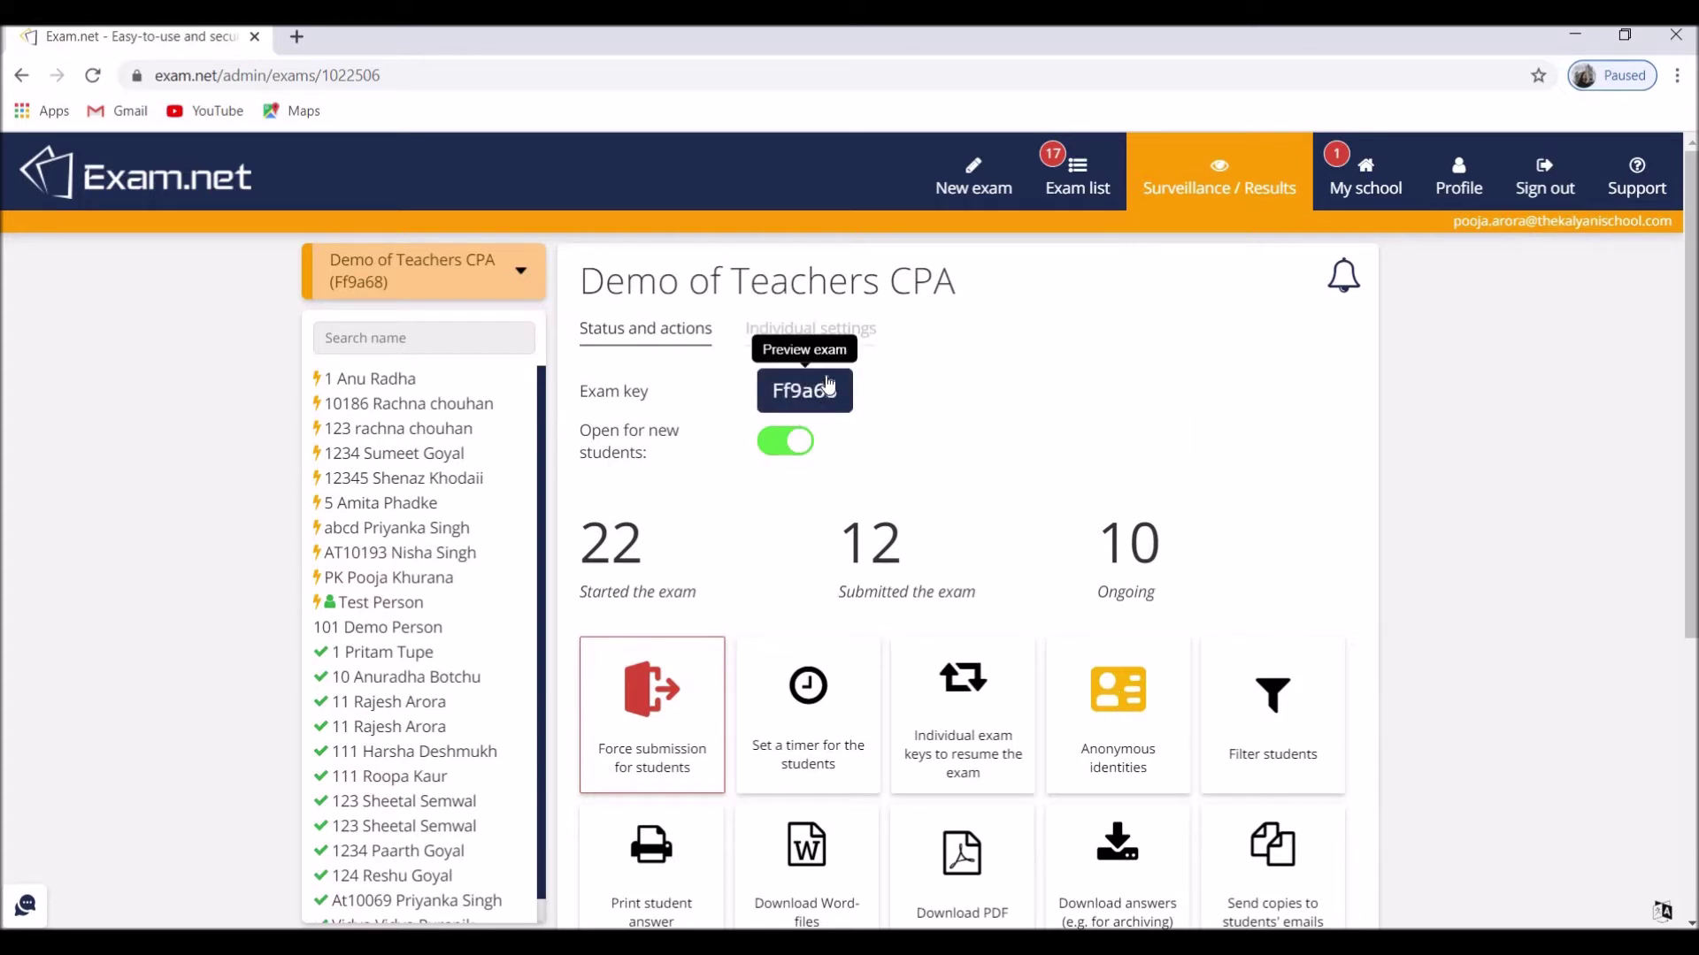
# Open the Demo Person student from the exam overview and examine the individual exam key for resuming the exam.
pyautogui.click(795, 392)
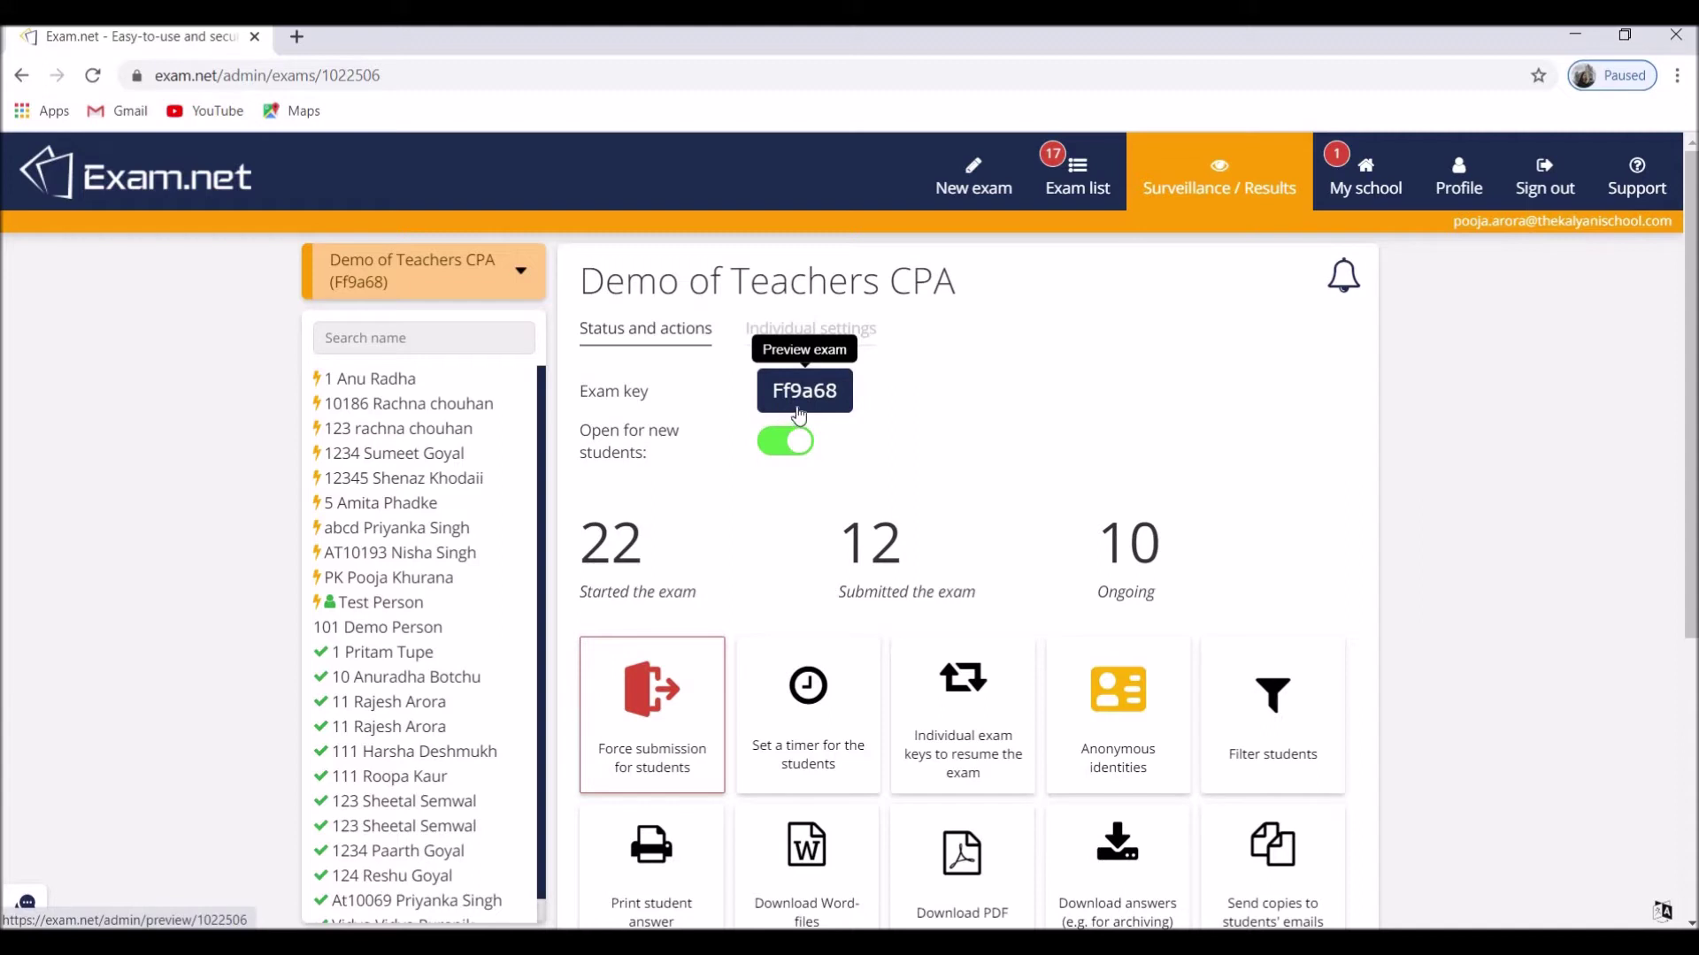
pyautogui.doubleClick(372, 632)
pyautogui.click(420, 625)
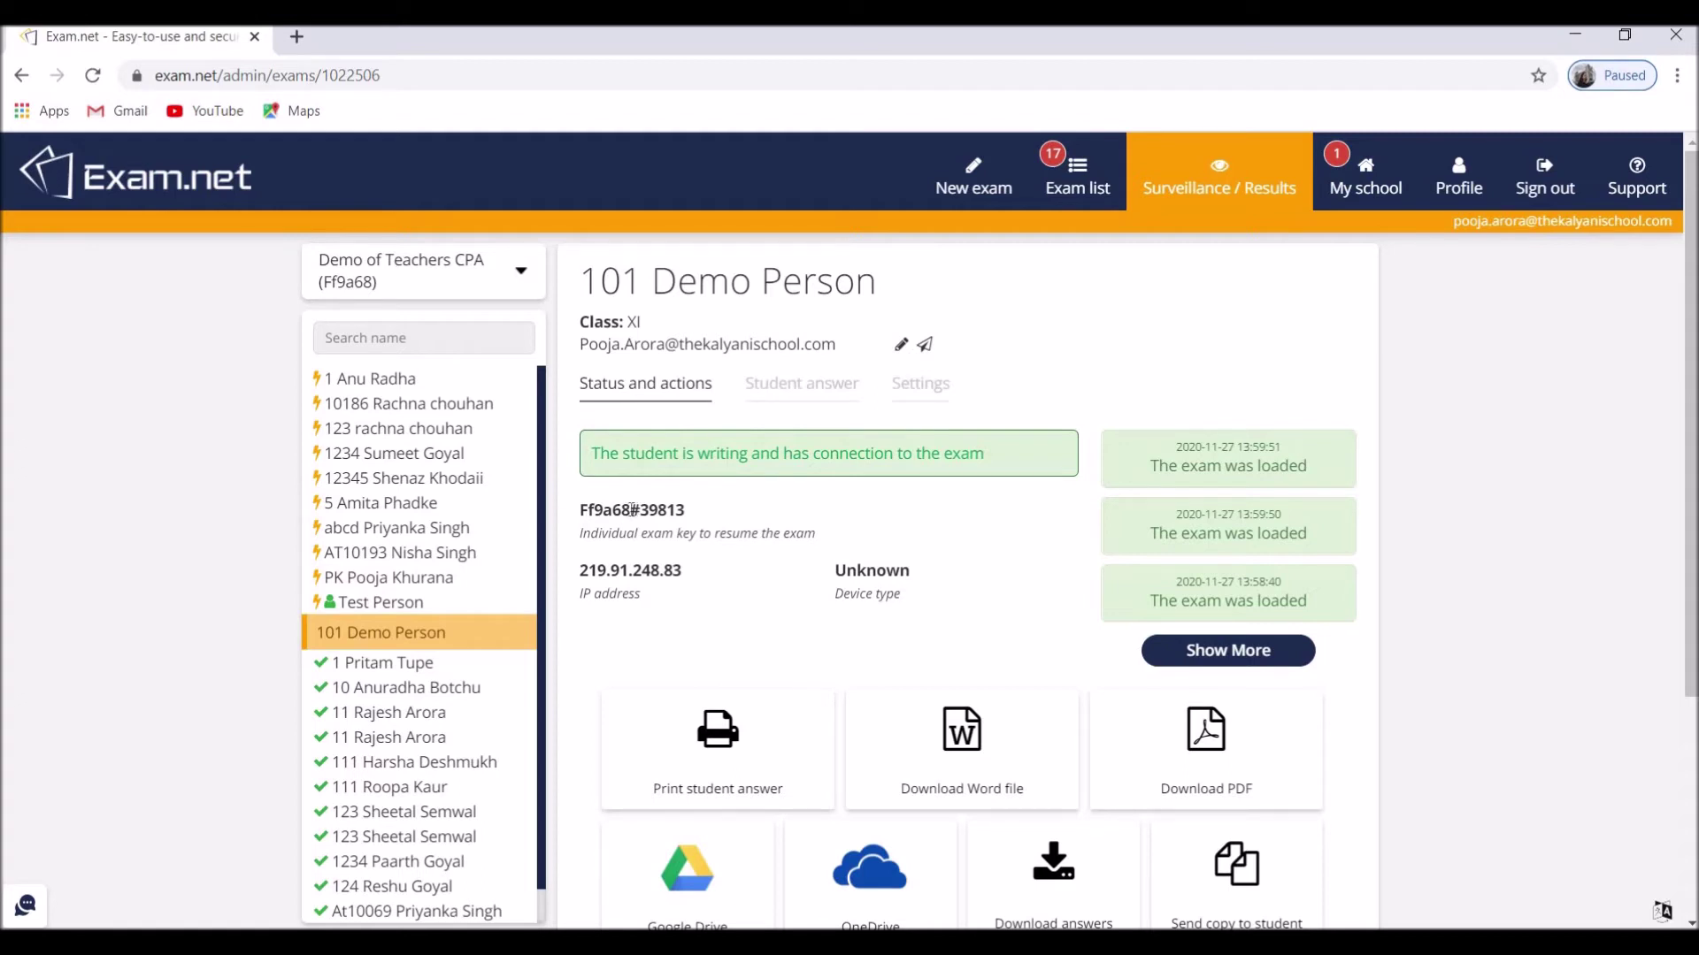
pyautogui.rightClick(670, 509)
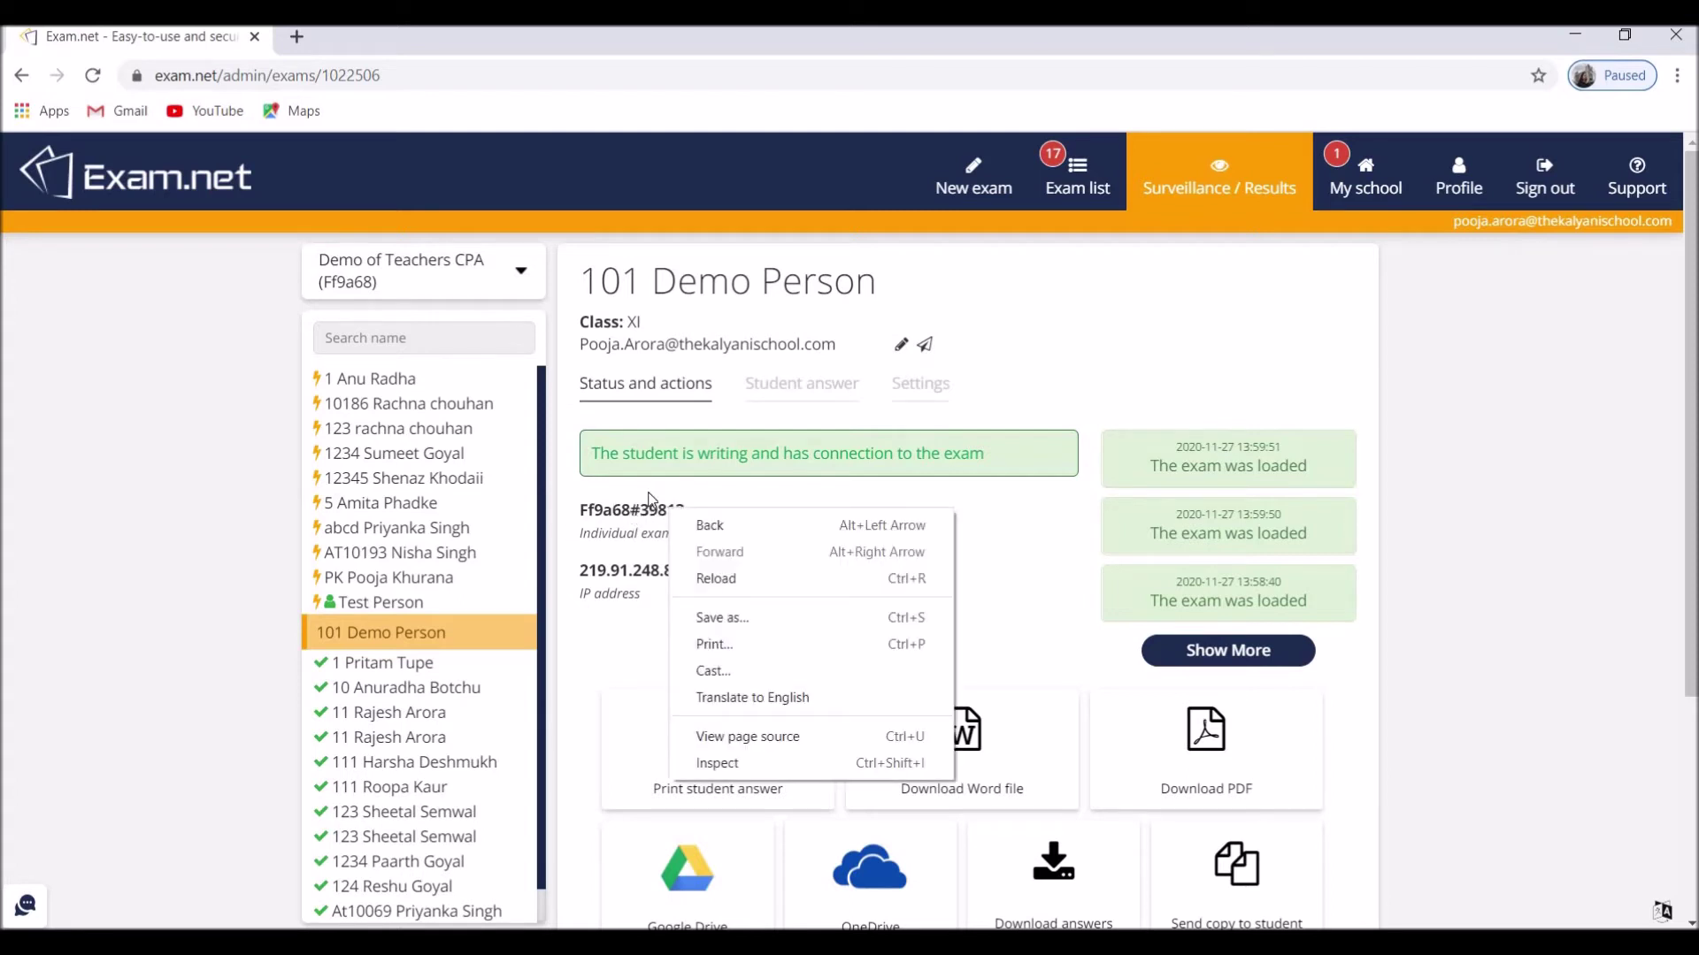
pyautogui.click(645, 510)
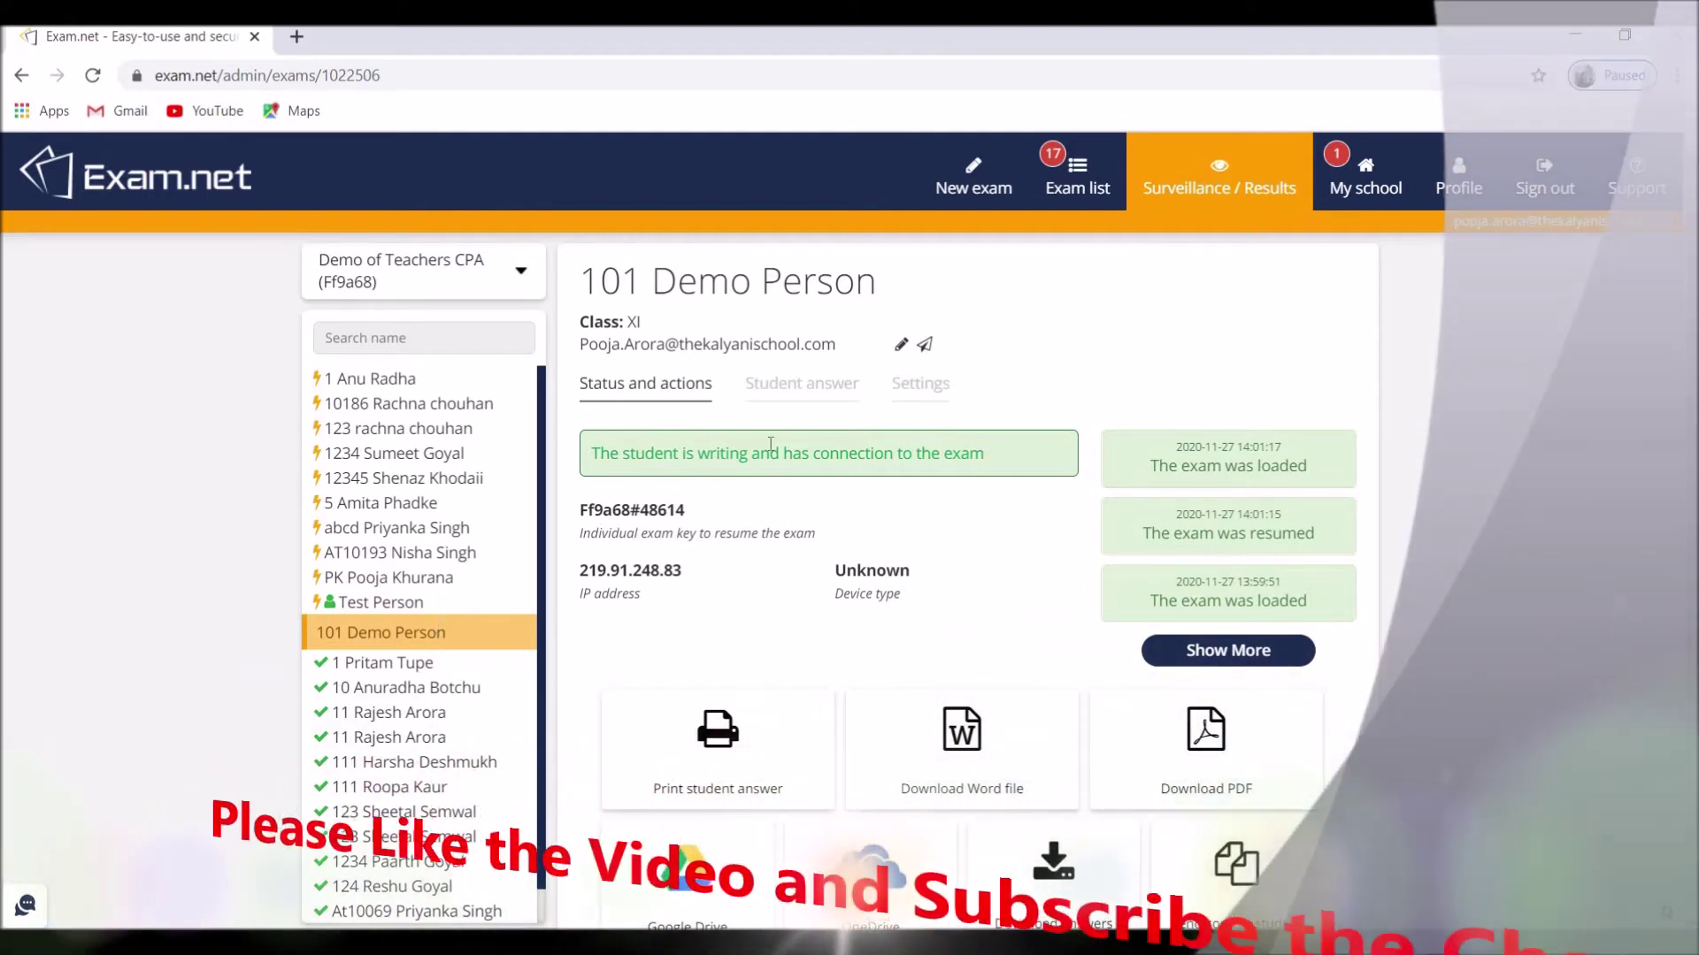
# Check the Demo Person student's saved answer after the exam is resumed, and the student's submission mark in the list.
pyautogui.click(790, 387)
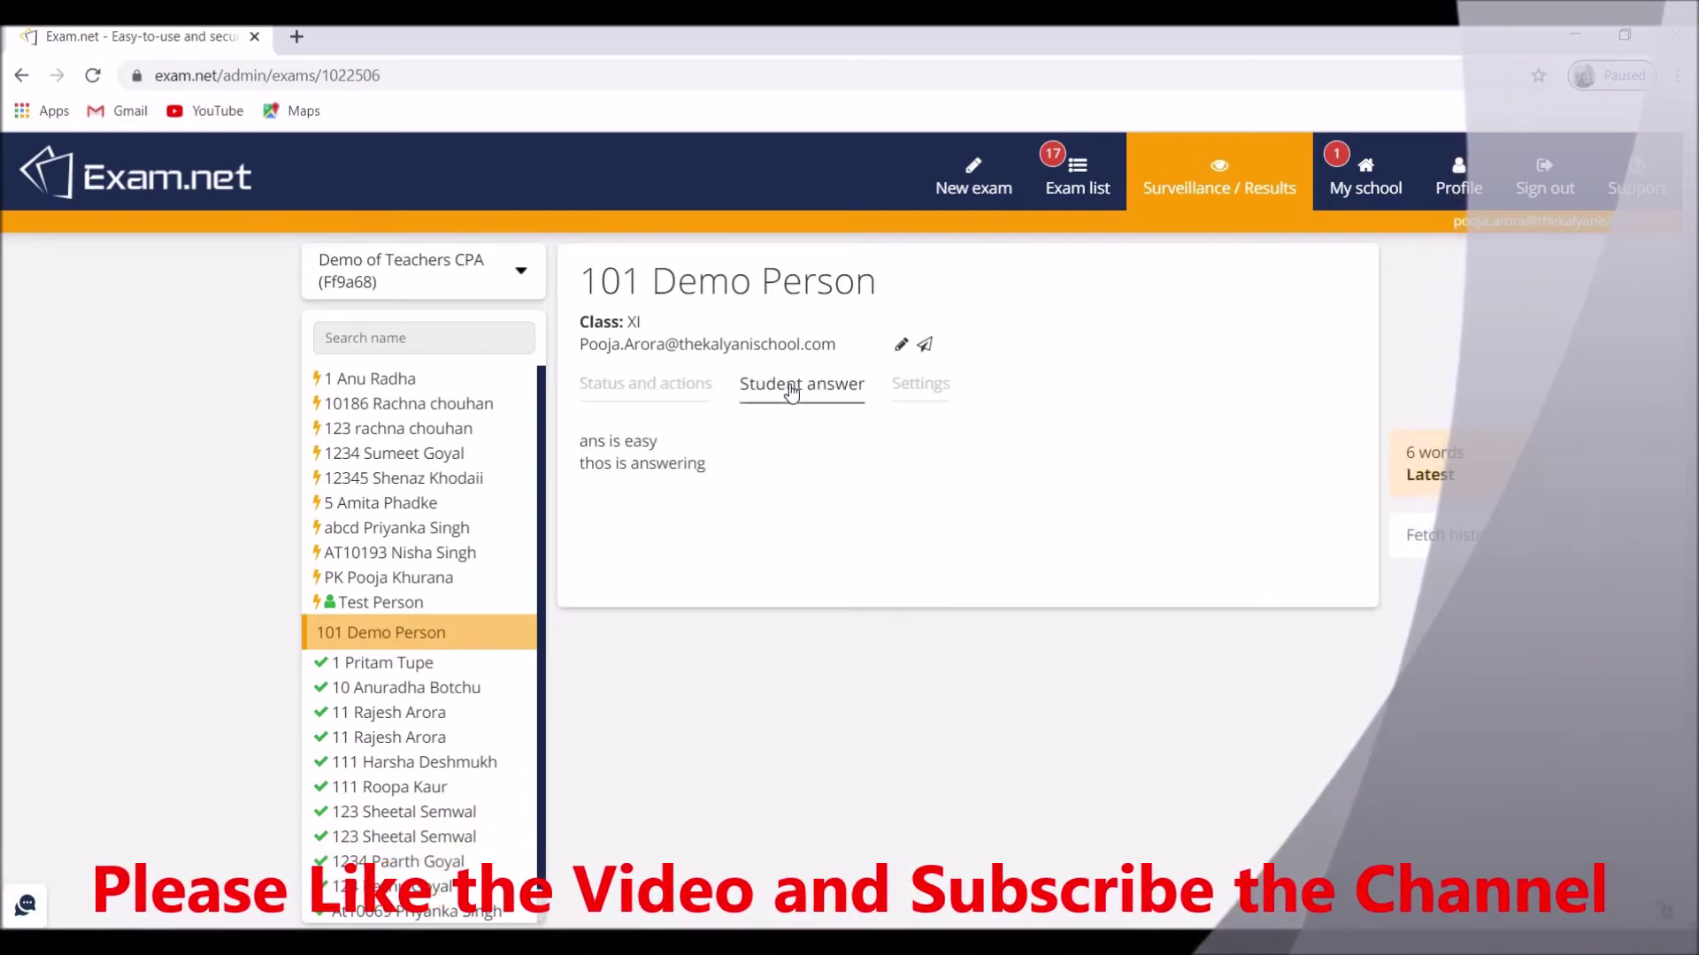
pyautogui.click(408, 635)
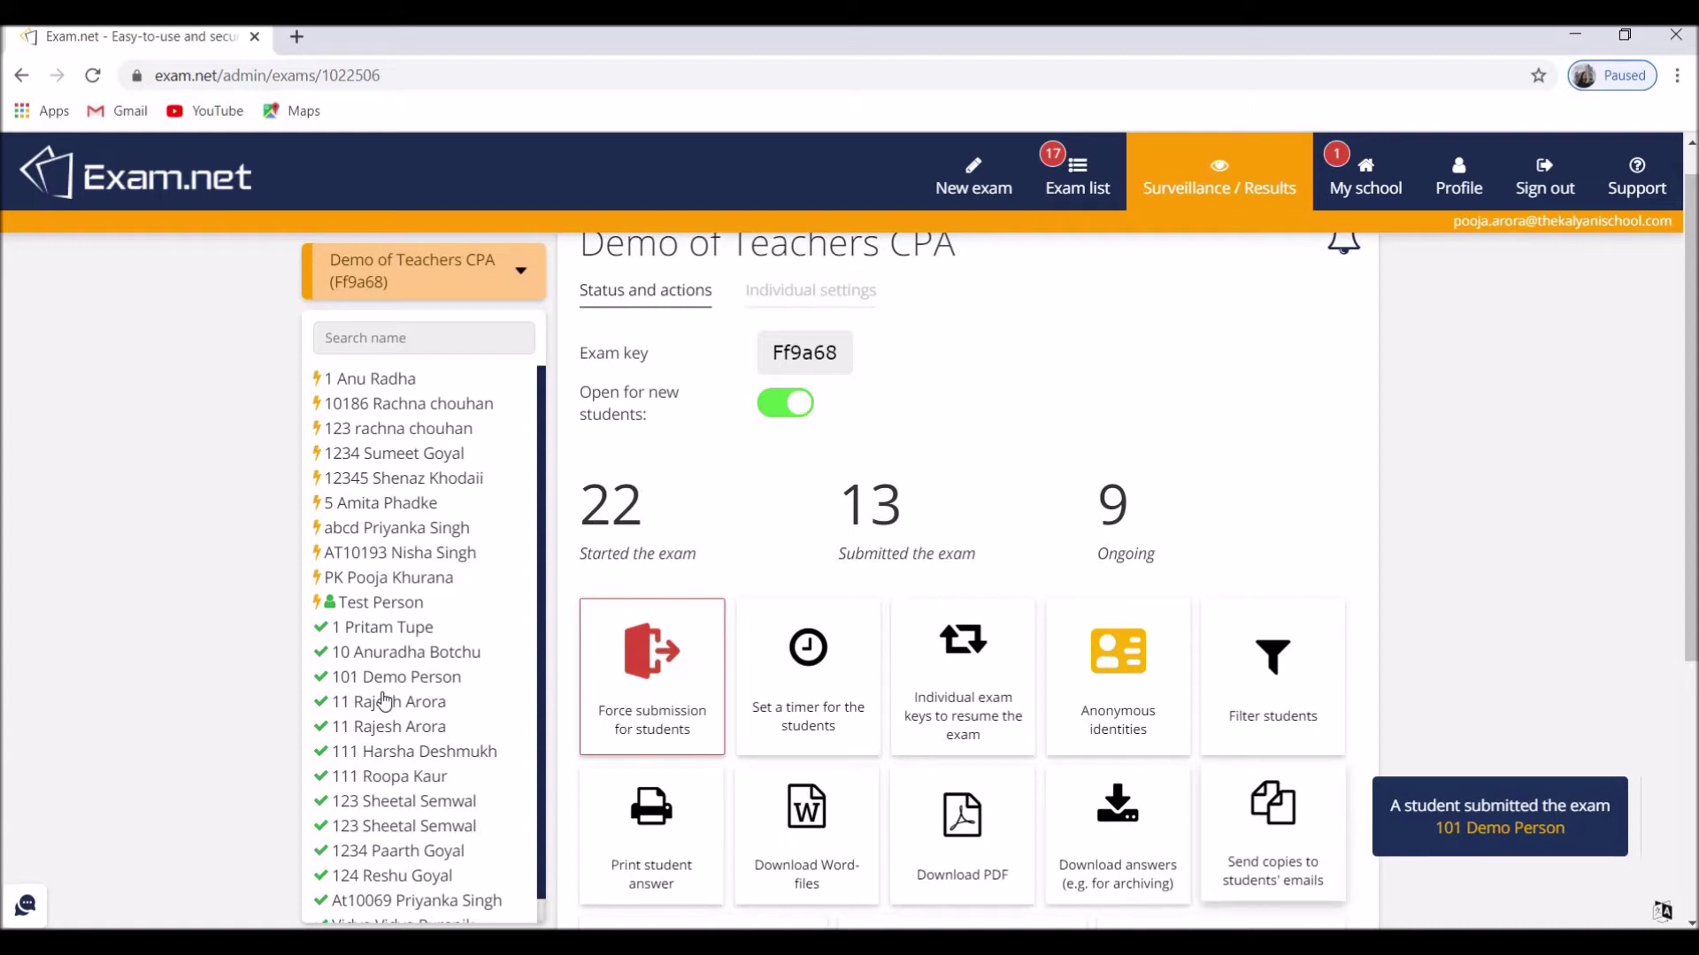
pyautogui.moveTo(321, 691)
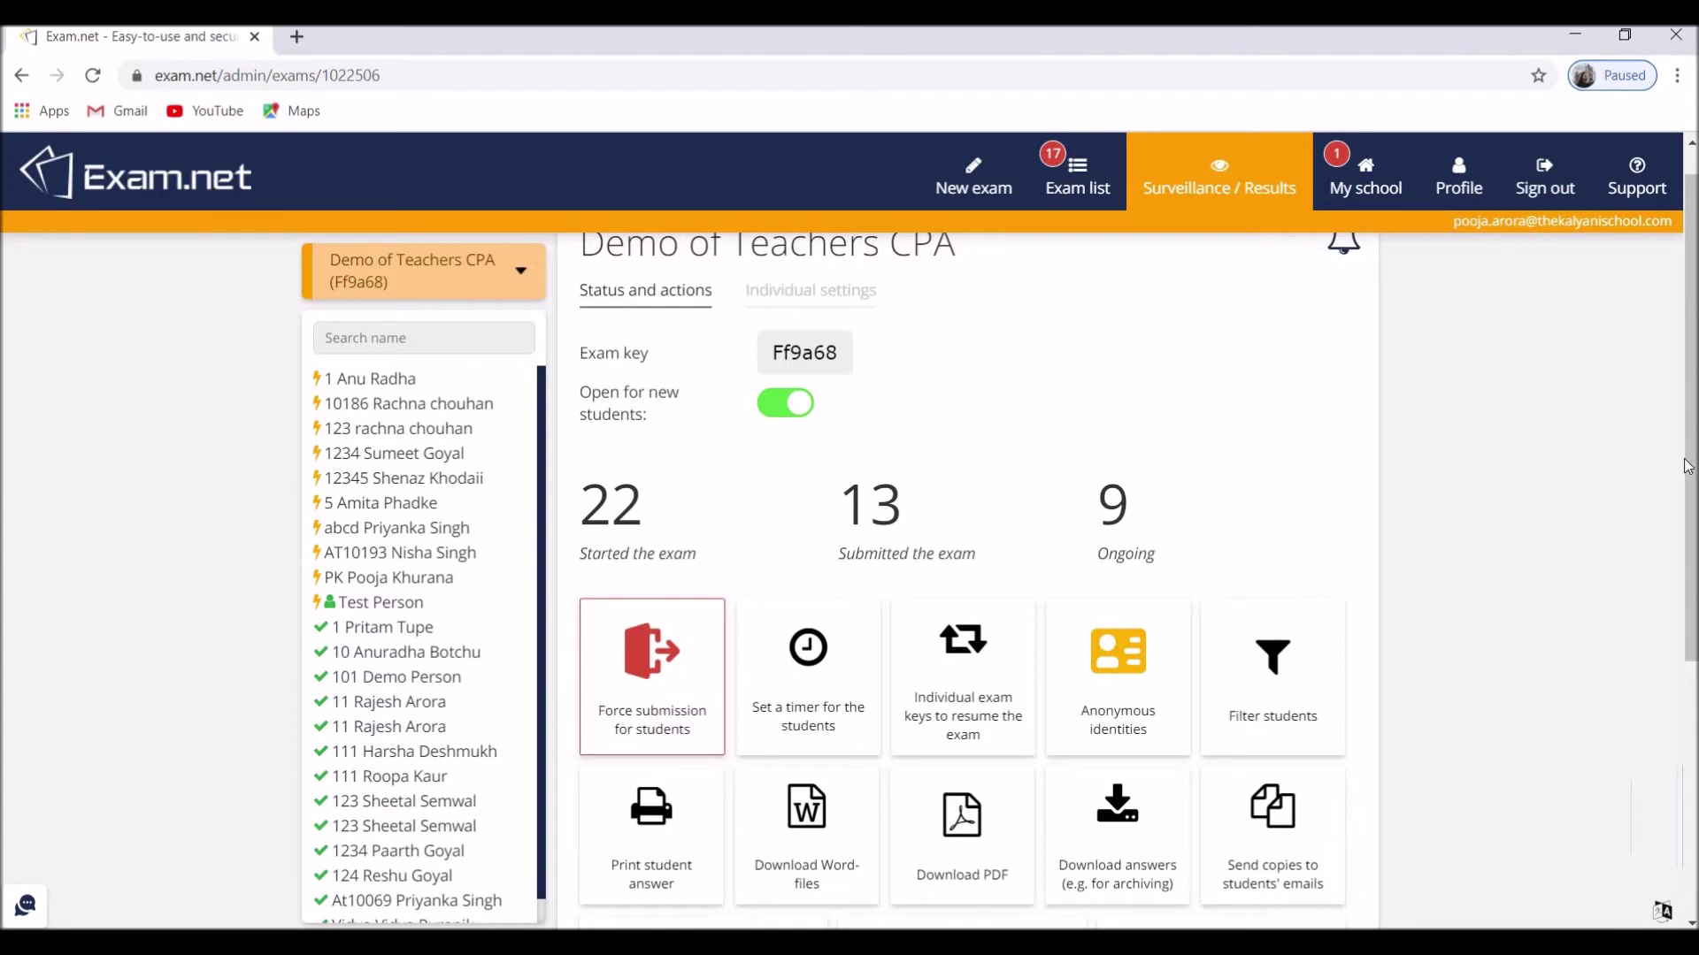
# Set the student timer of the "Demo of Teachers CPA" exam to 60 minutes.
pyautogui.moveTo(1688, 468); pyautogui.dragTo(1687, 613)
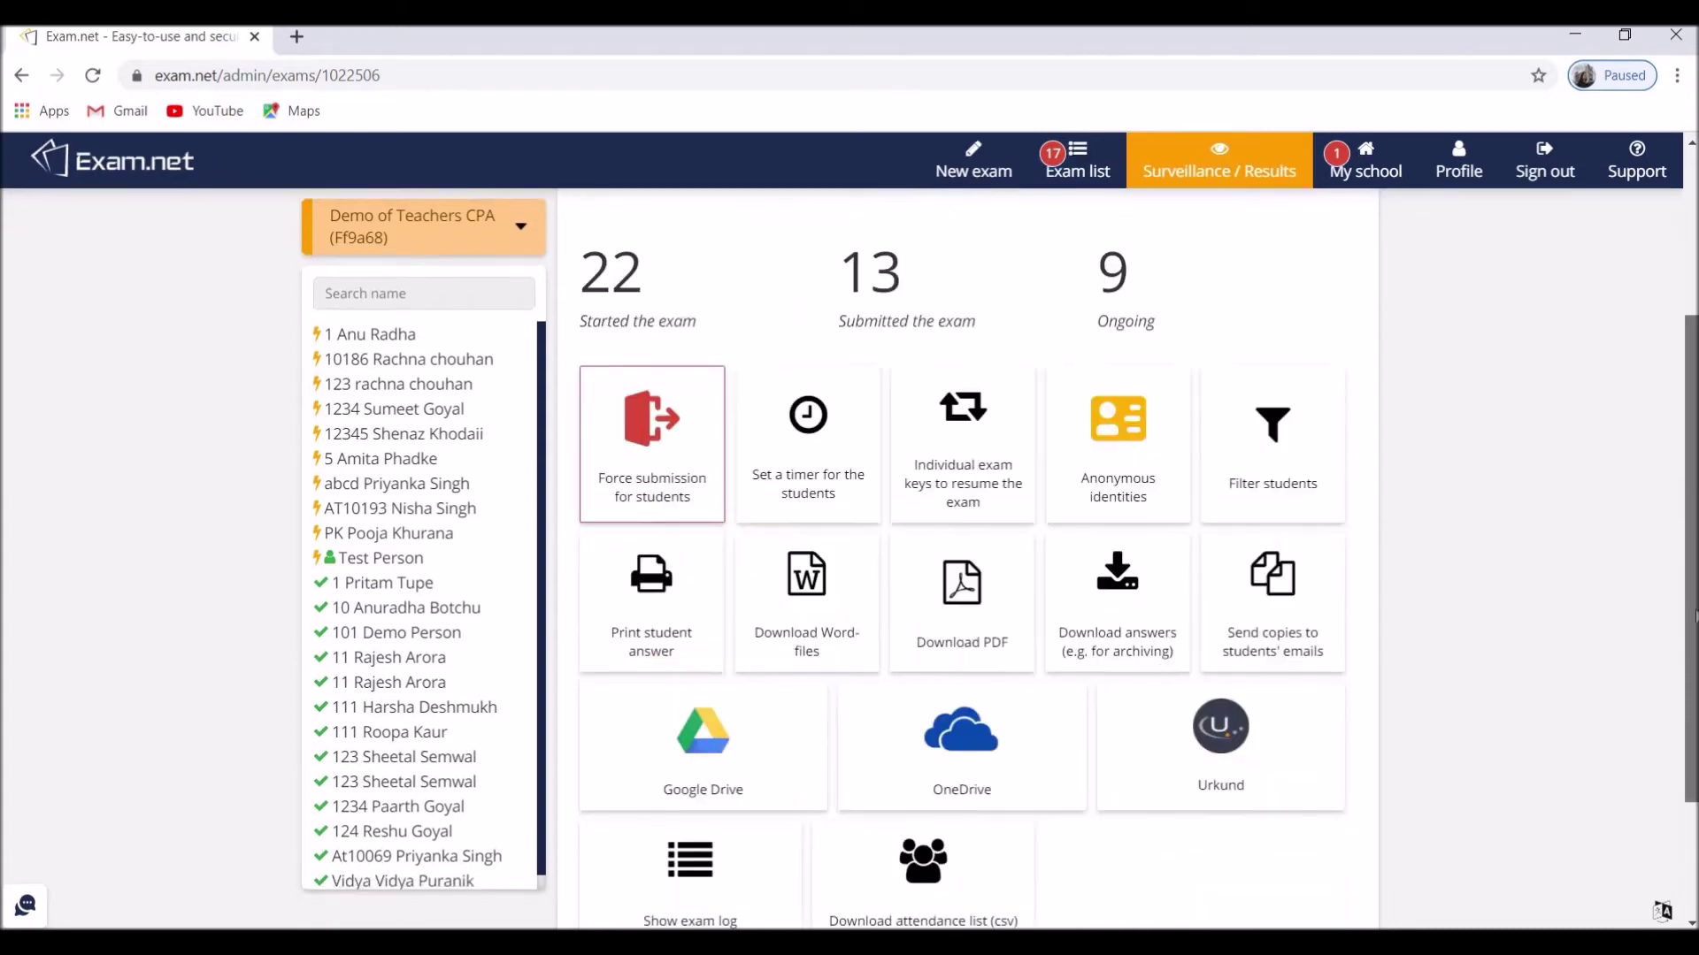
pyautogui.click(811, 421)
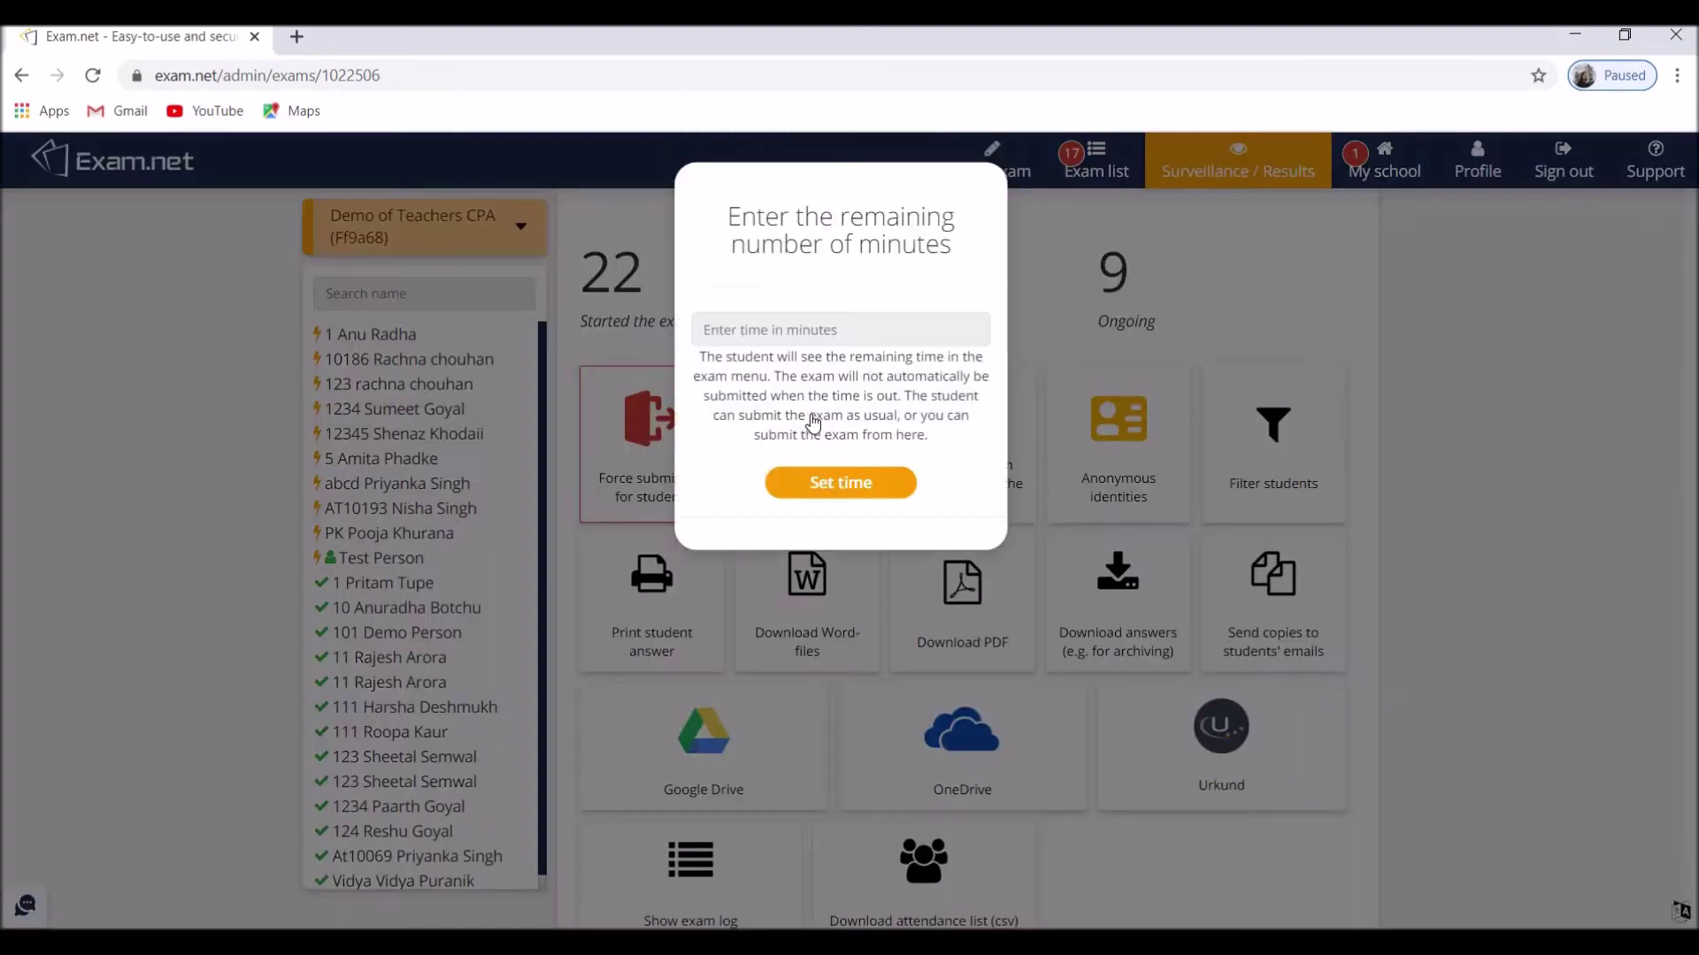
pyautogui.click(777, 348)
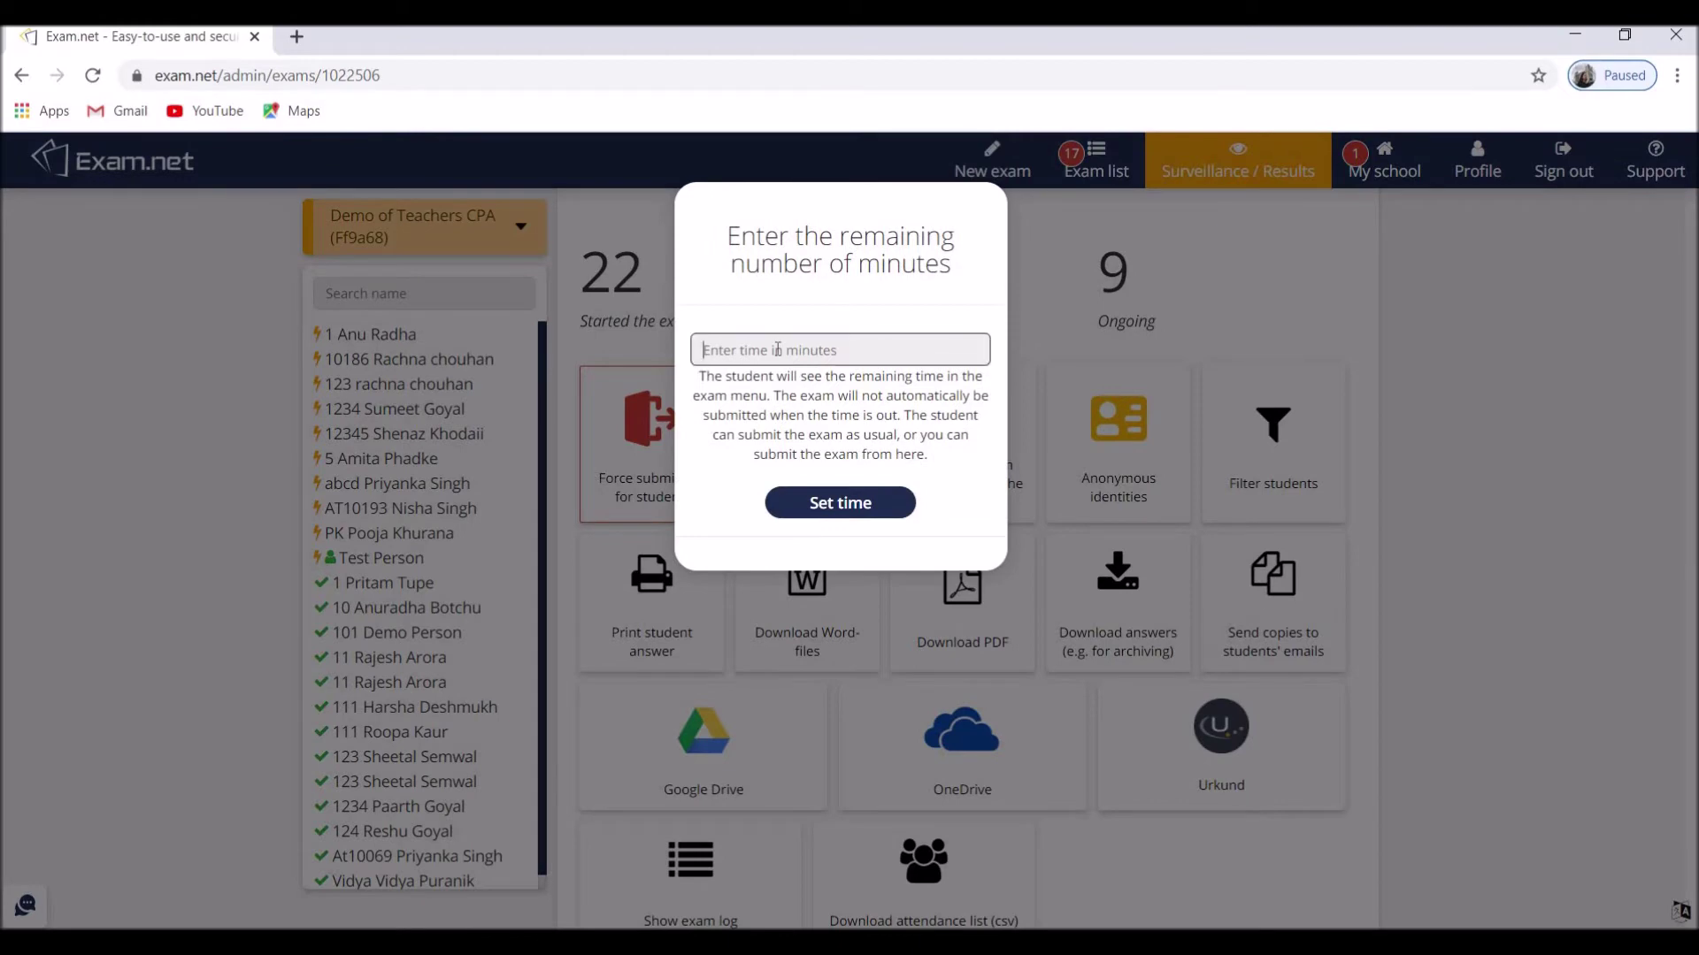
pyautogui.write('60')
pyautogui.click(820, 502)
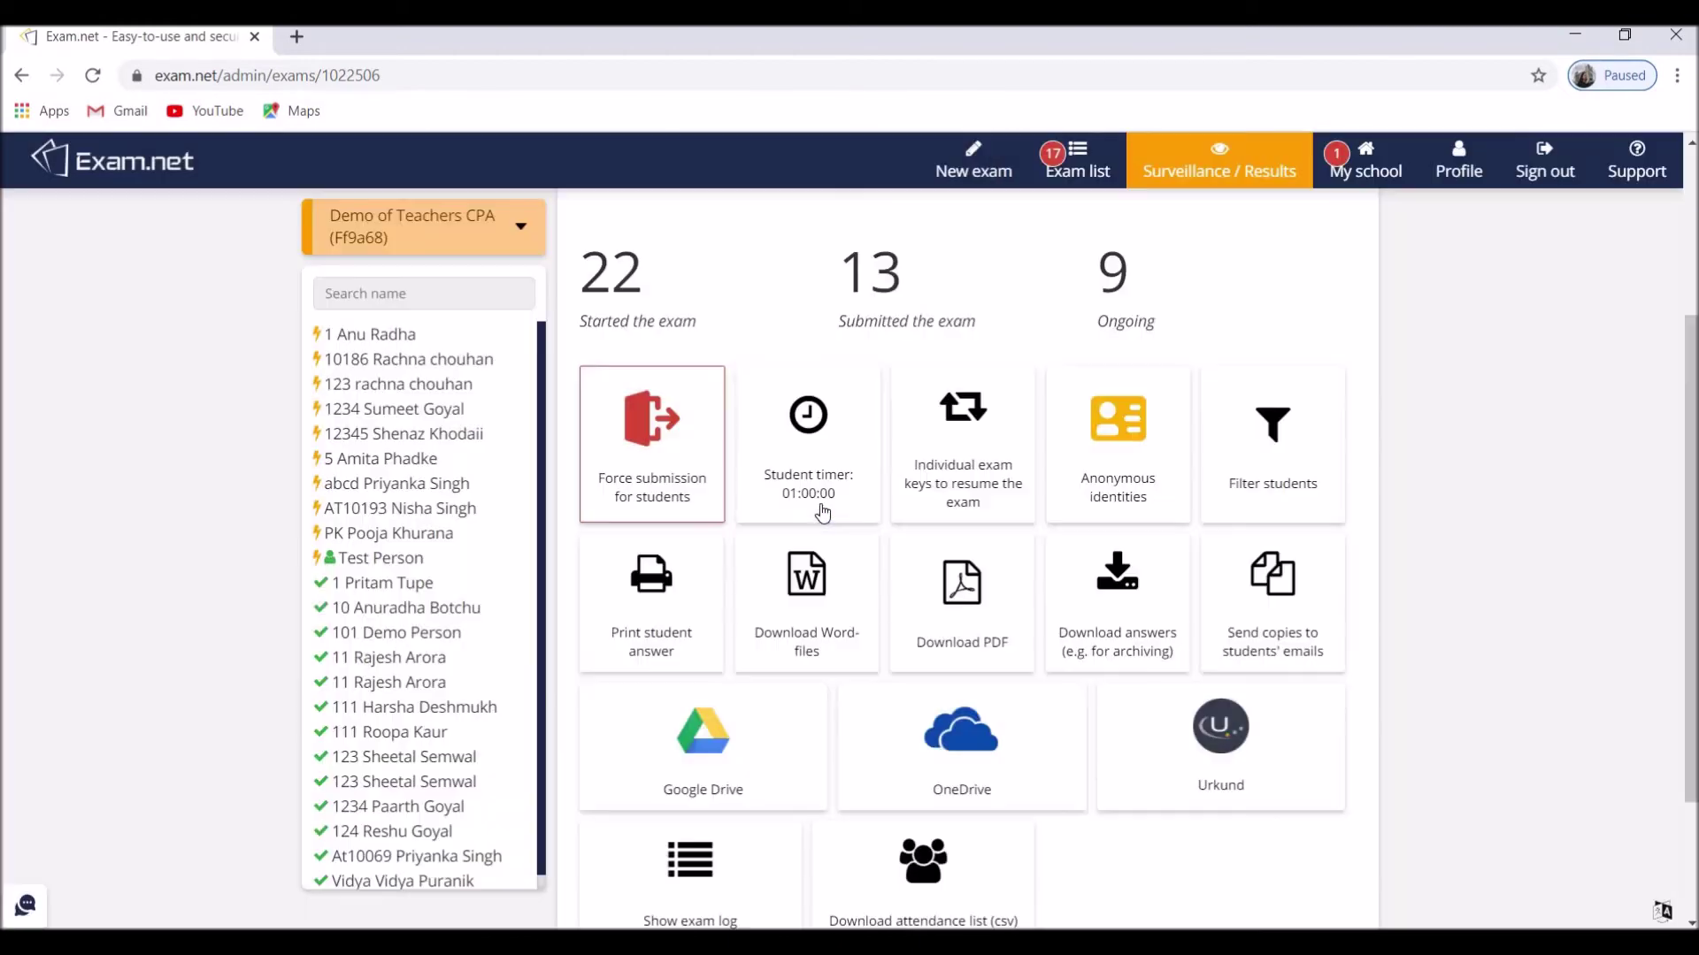
# Return to the exam list and check the remaining-time countdown in the Test Person's student view of the exam.
pyautogui.click(1095, 172)
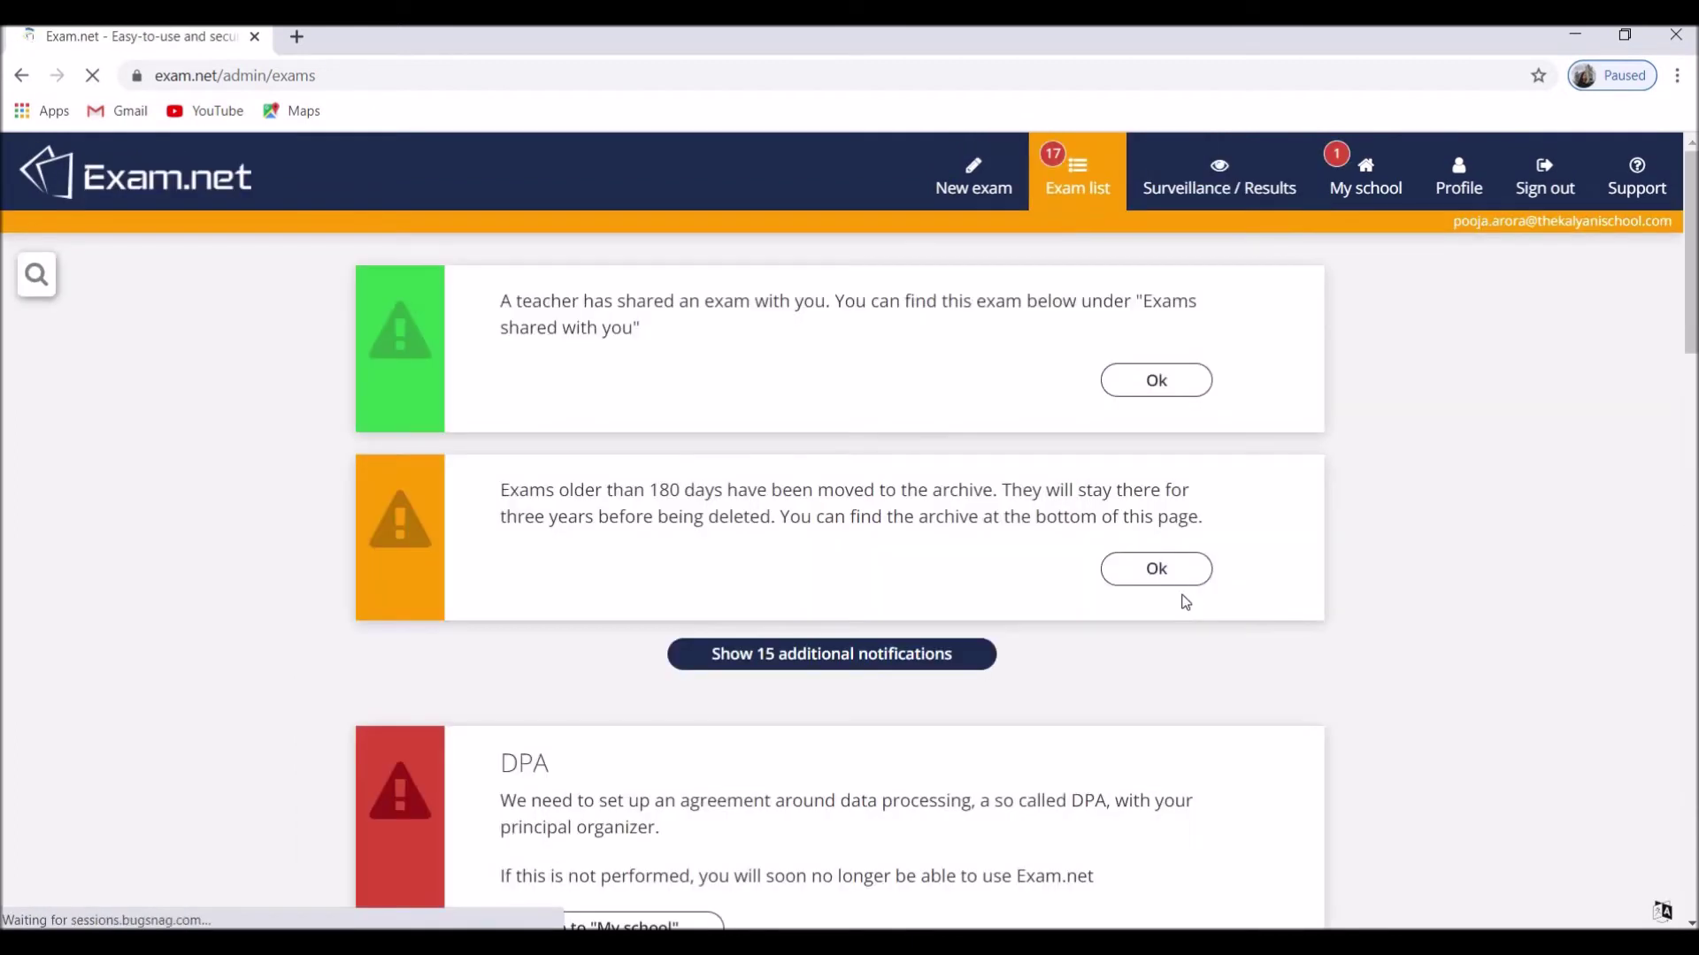
pyautogui.scroll(-8, 1457, 482)
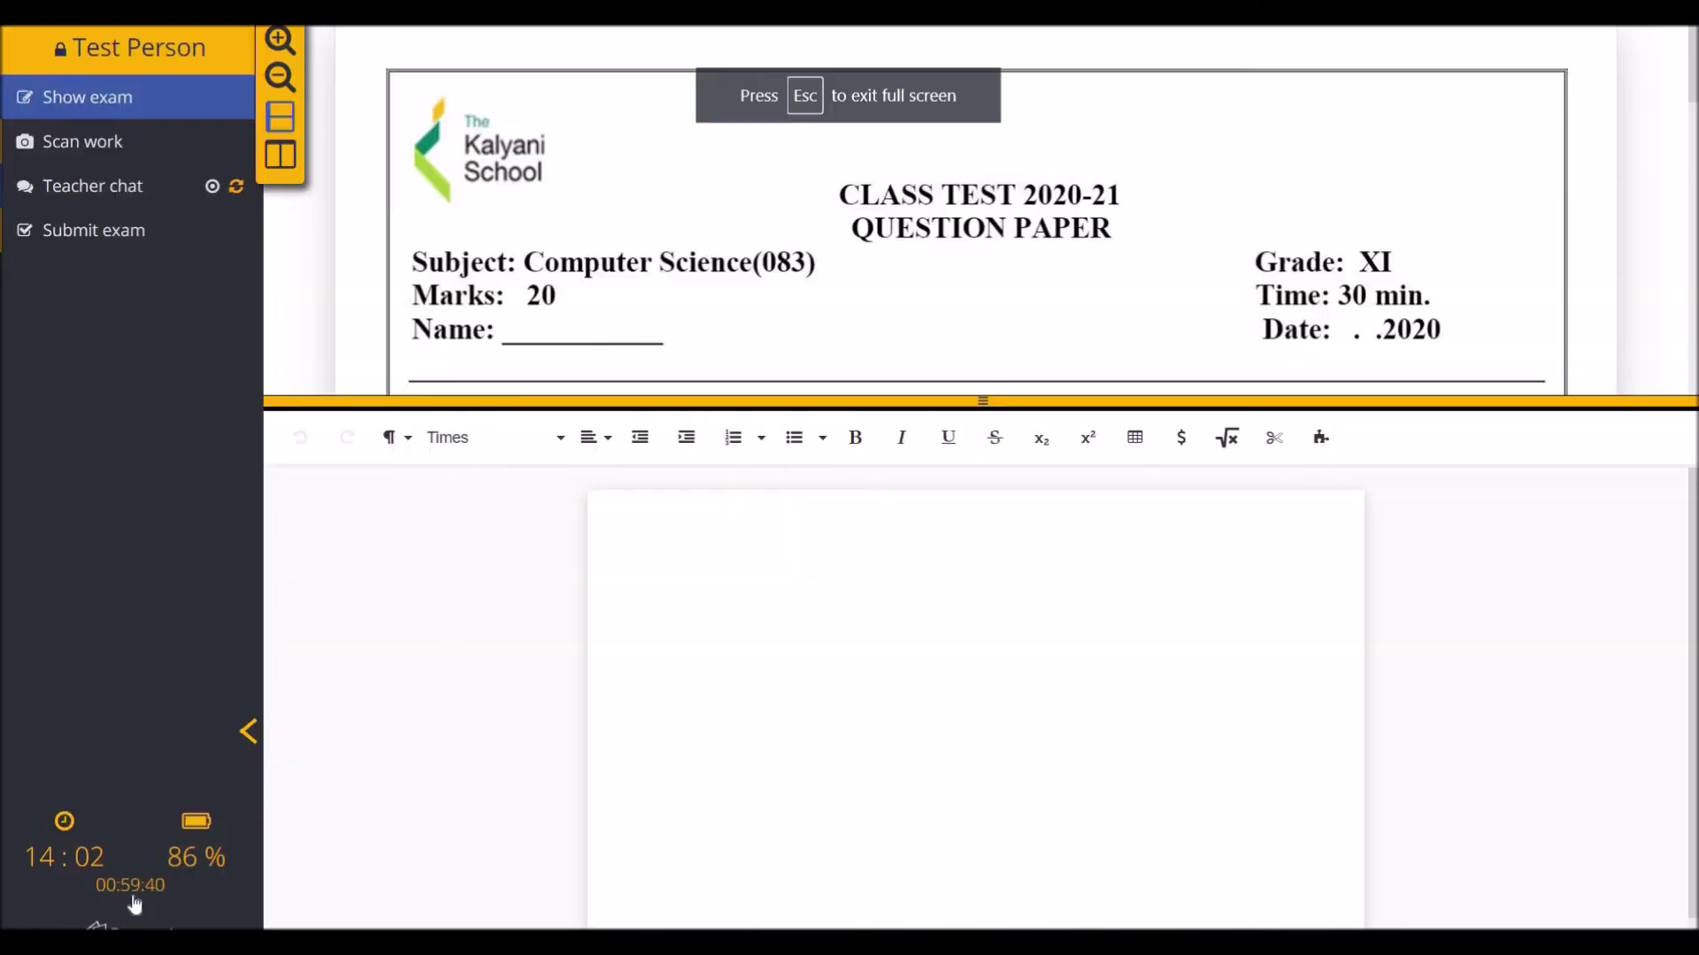
pyautogui.moveTo(129, 900)
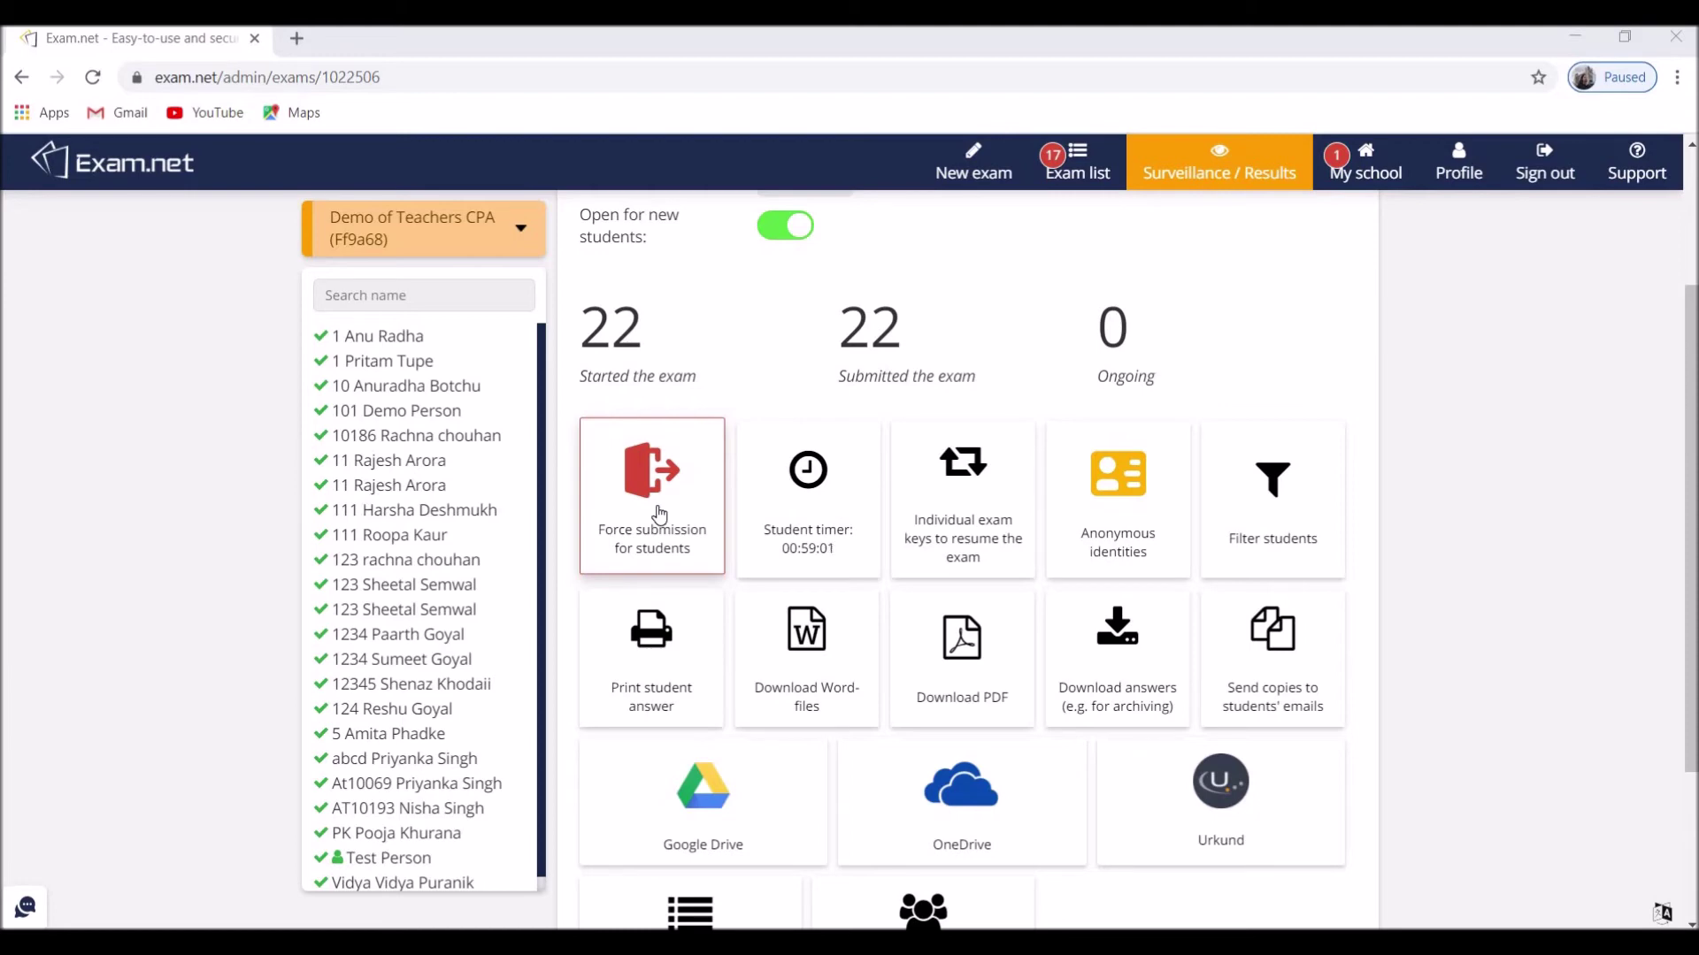
# Force submission of the "Demo of Teachers CPA" exam for all students, adding the seventh student in the list as an exception.
pyautogui.click(659, 514)
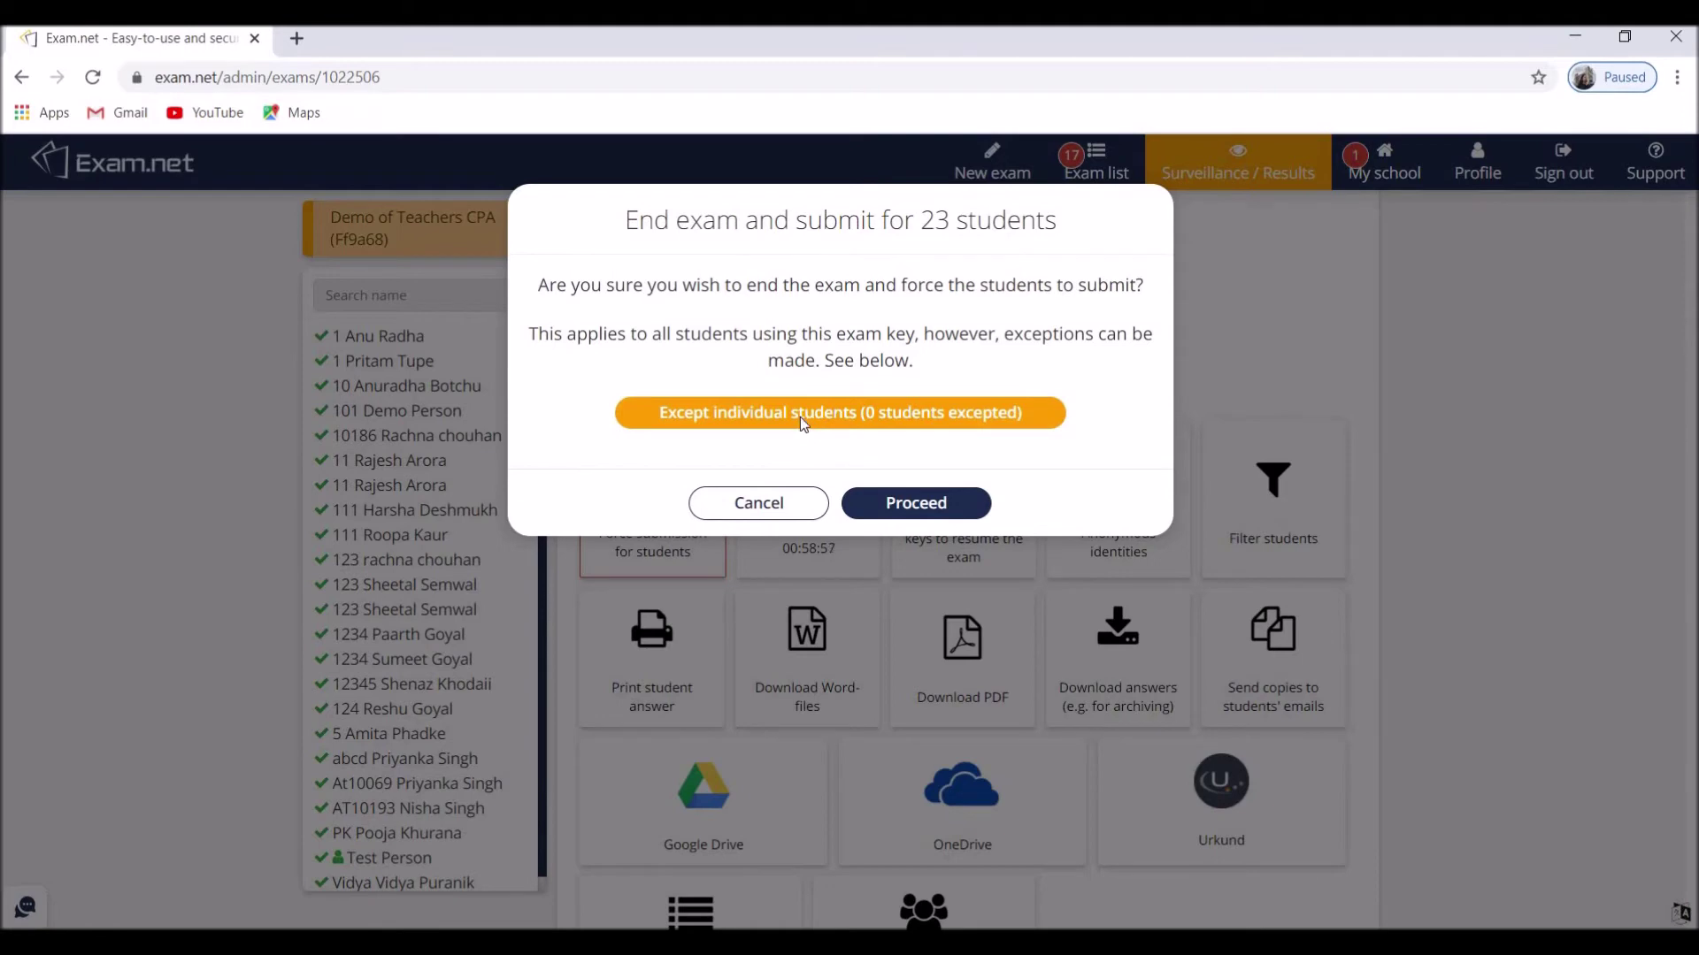
pyautogui.click(800, 417)
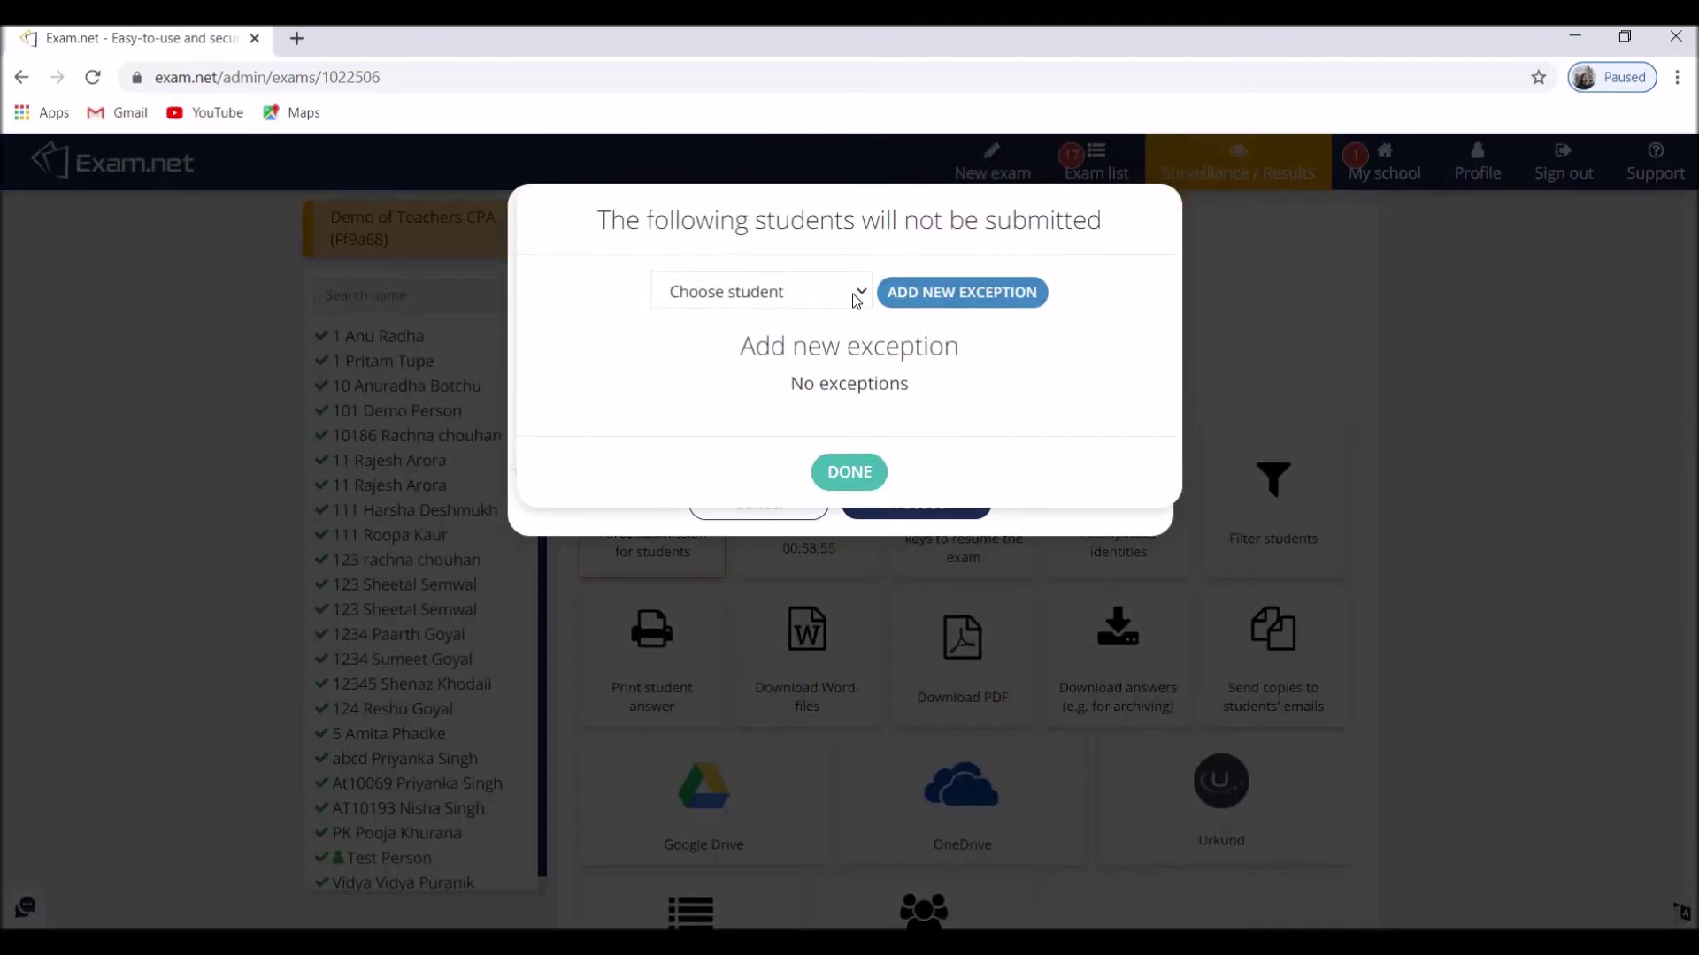
pyautogui.click(856, 301)
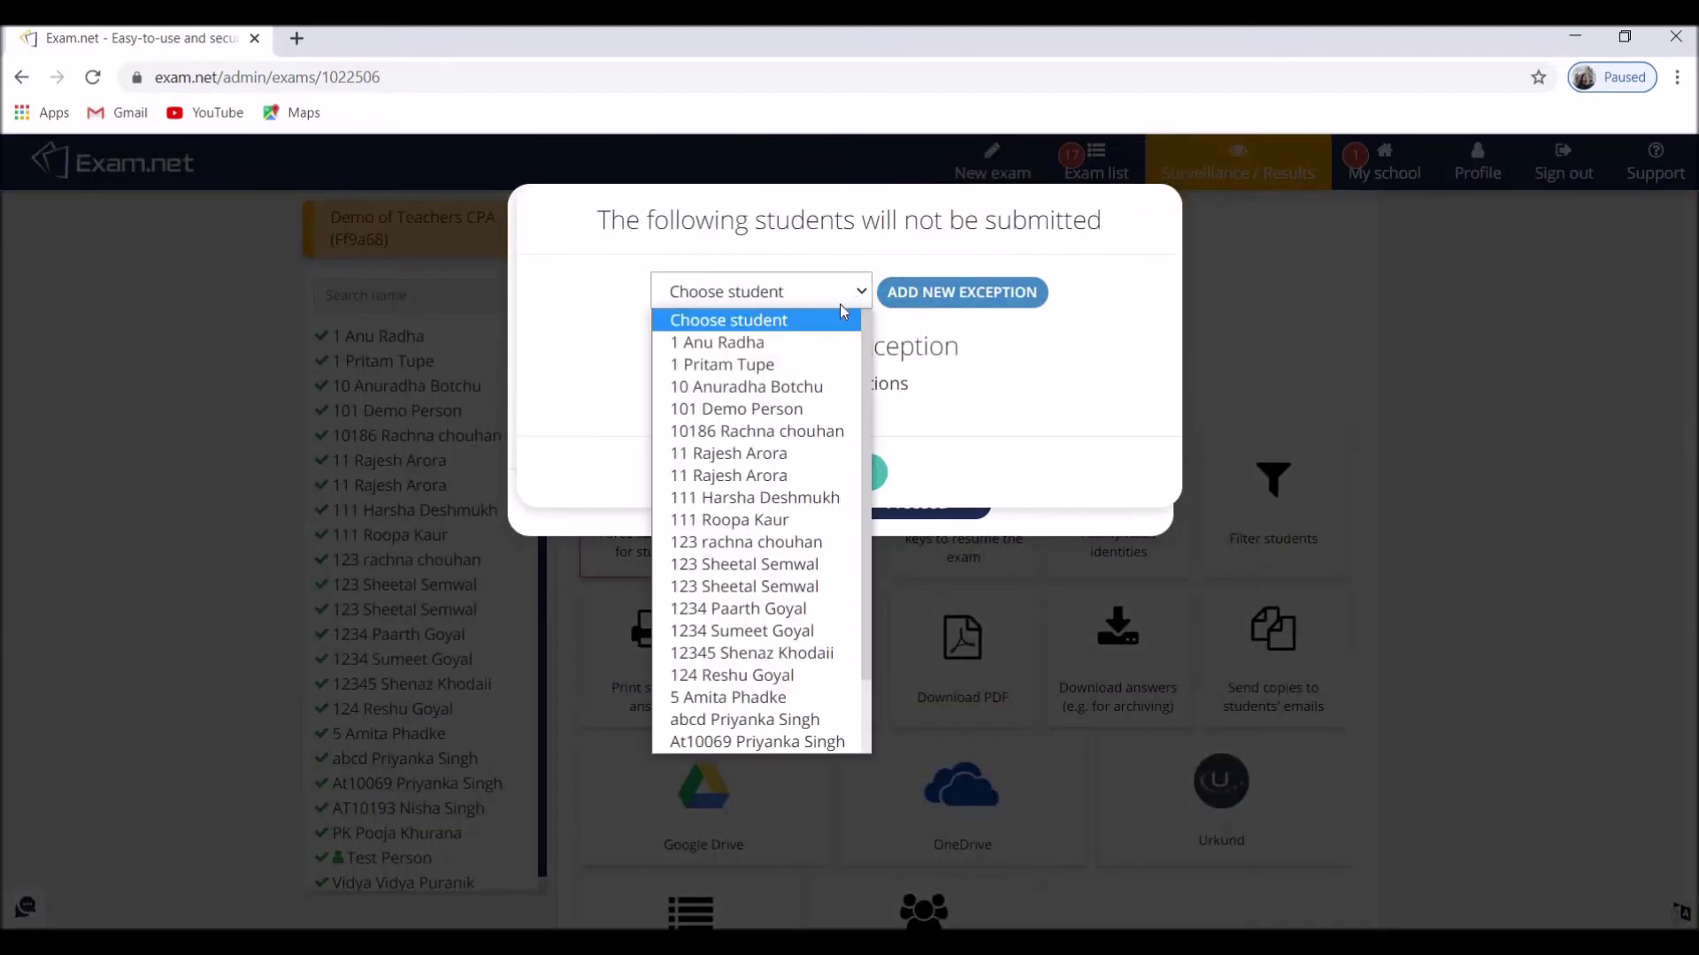
pyautogui.click(783, 471)
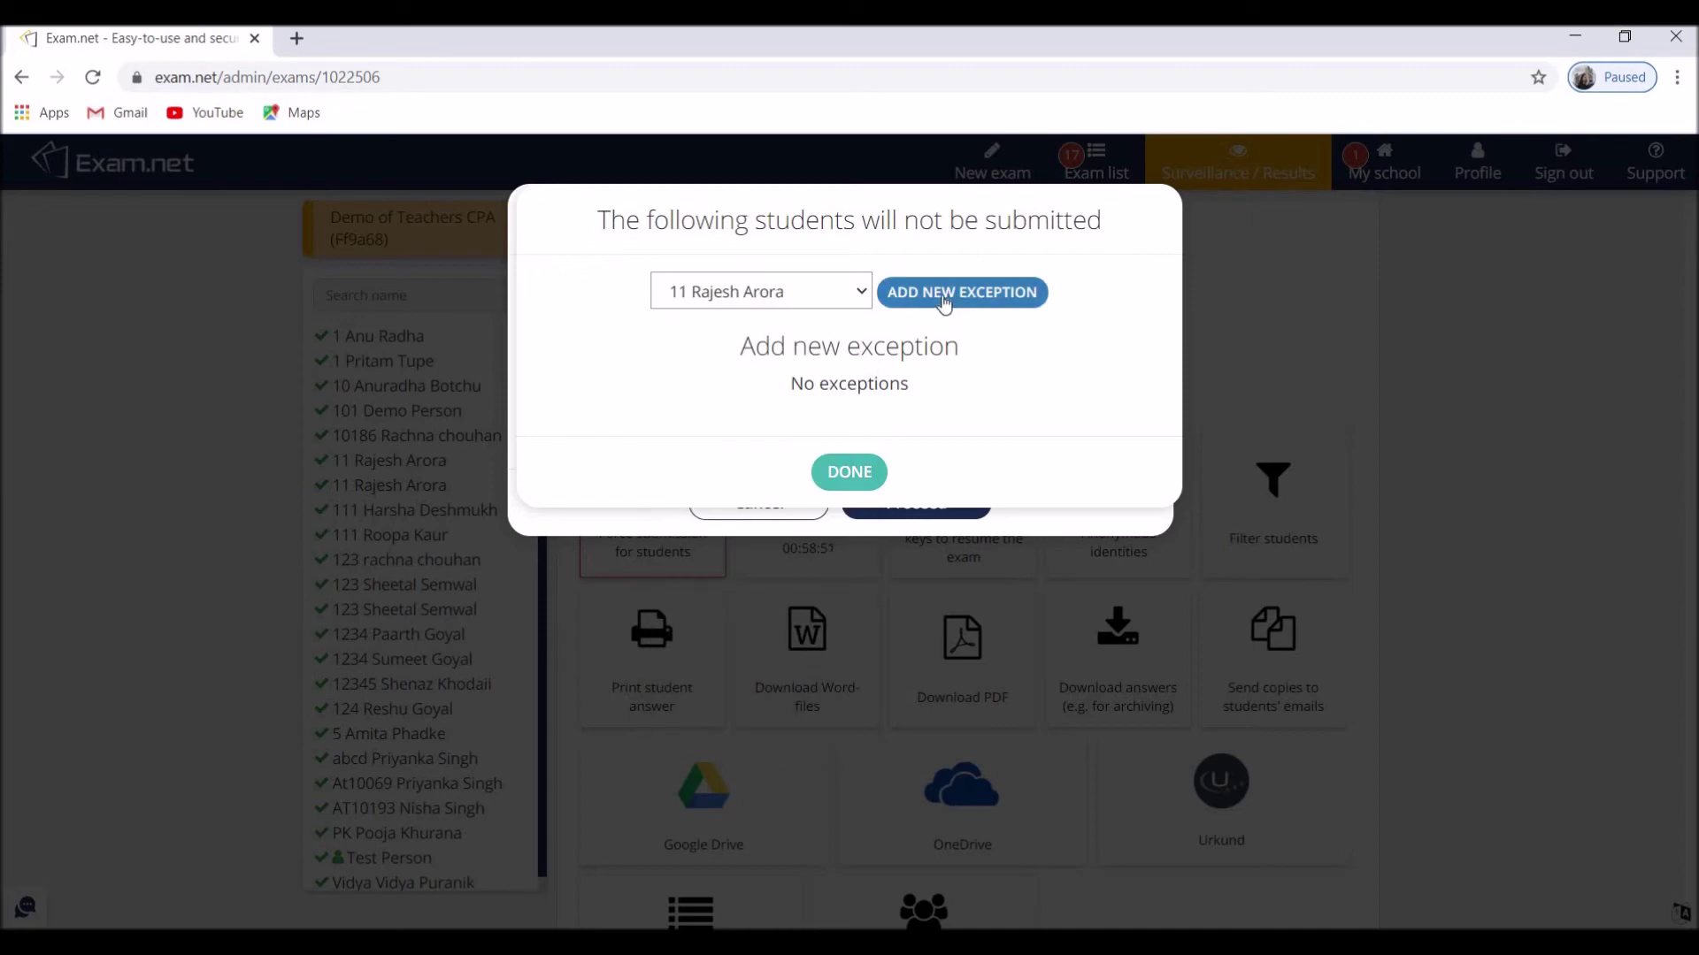
pyautogui.click(944, 301)
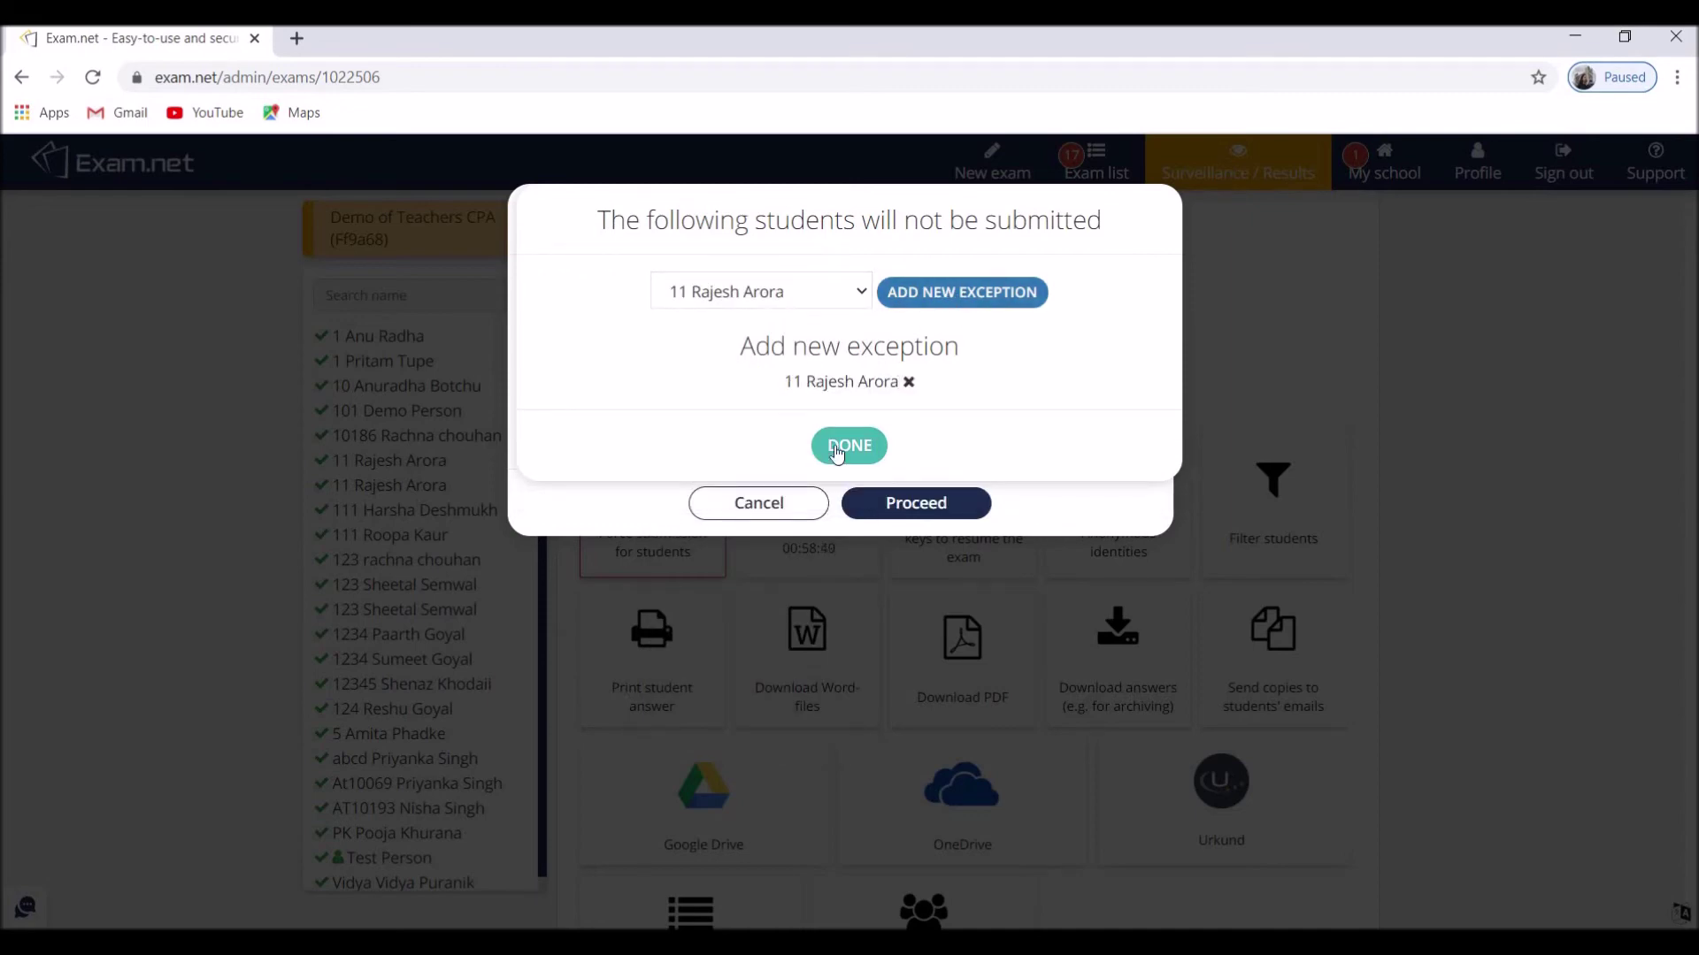
pyautogui.click(838, 447)
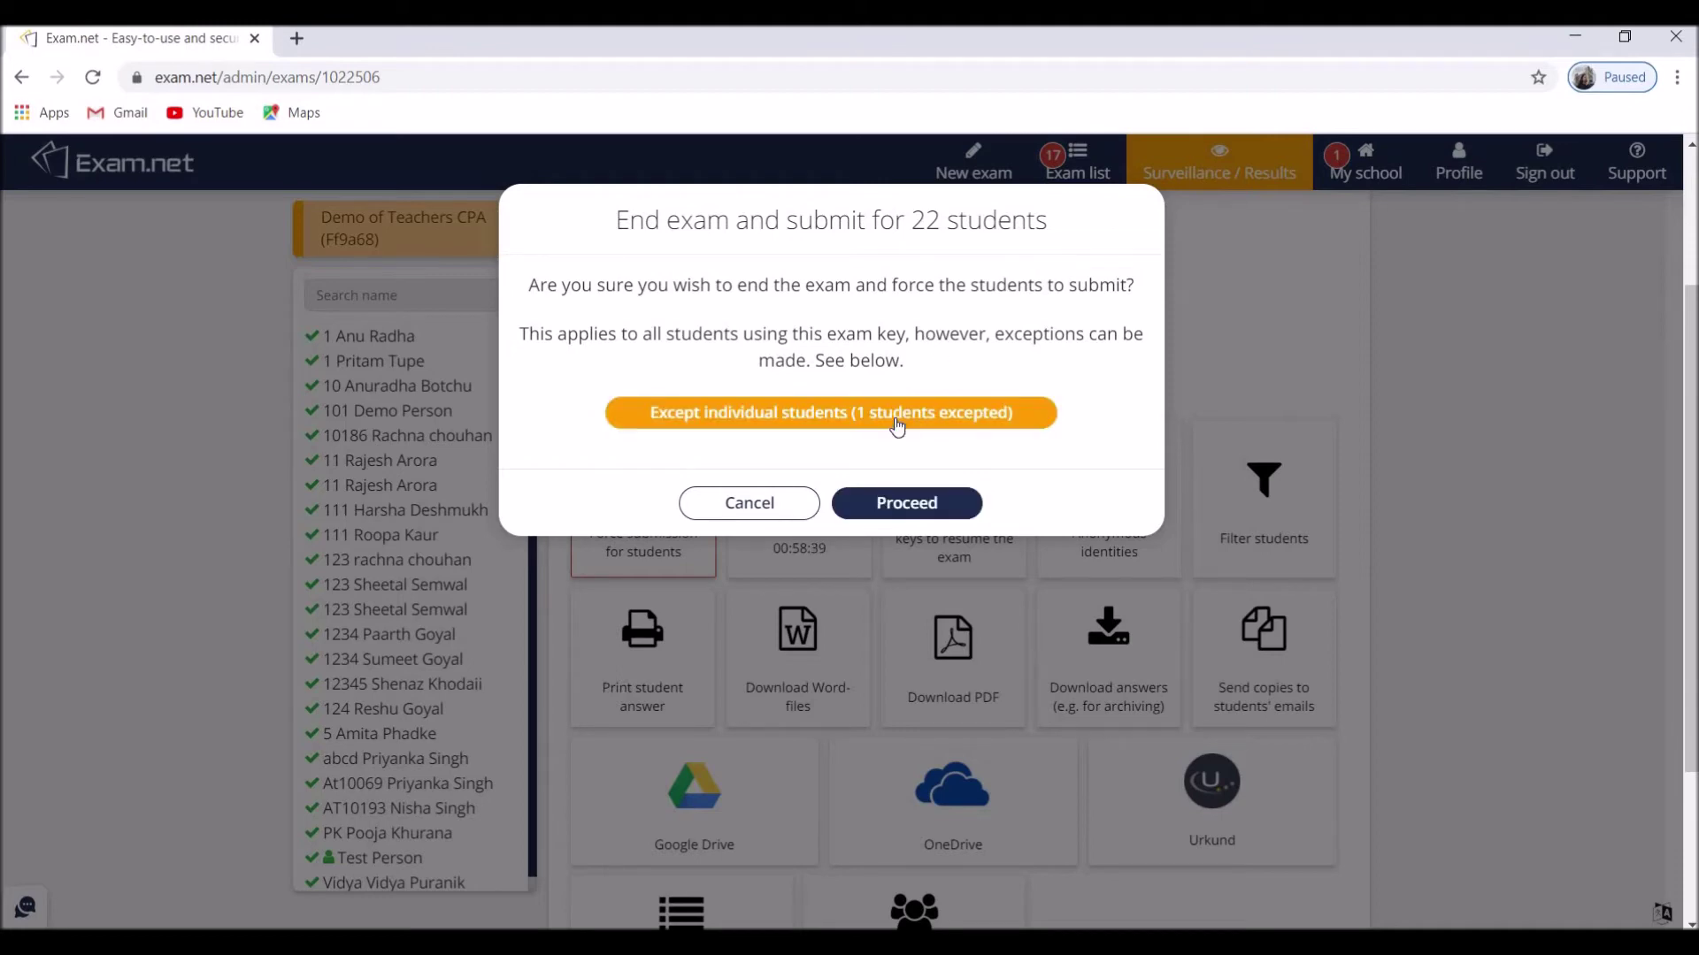
pyautogui.click(890, 518)
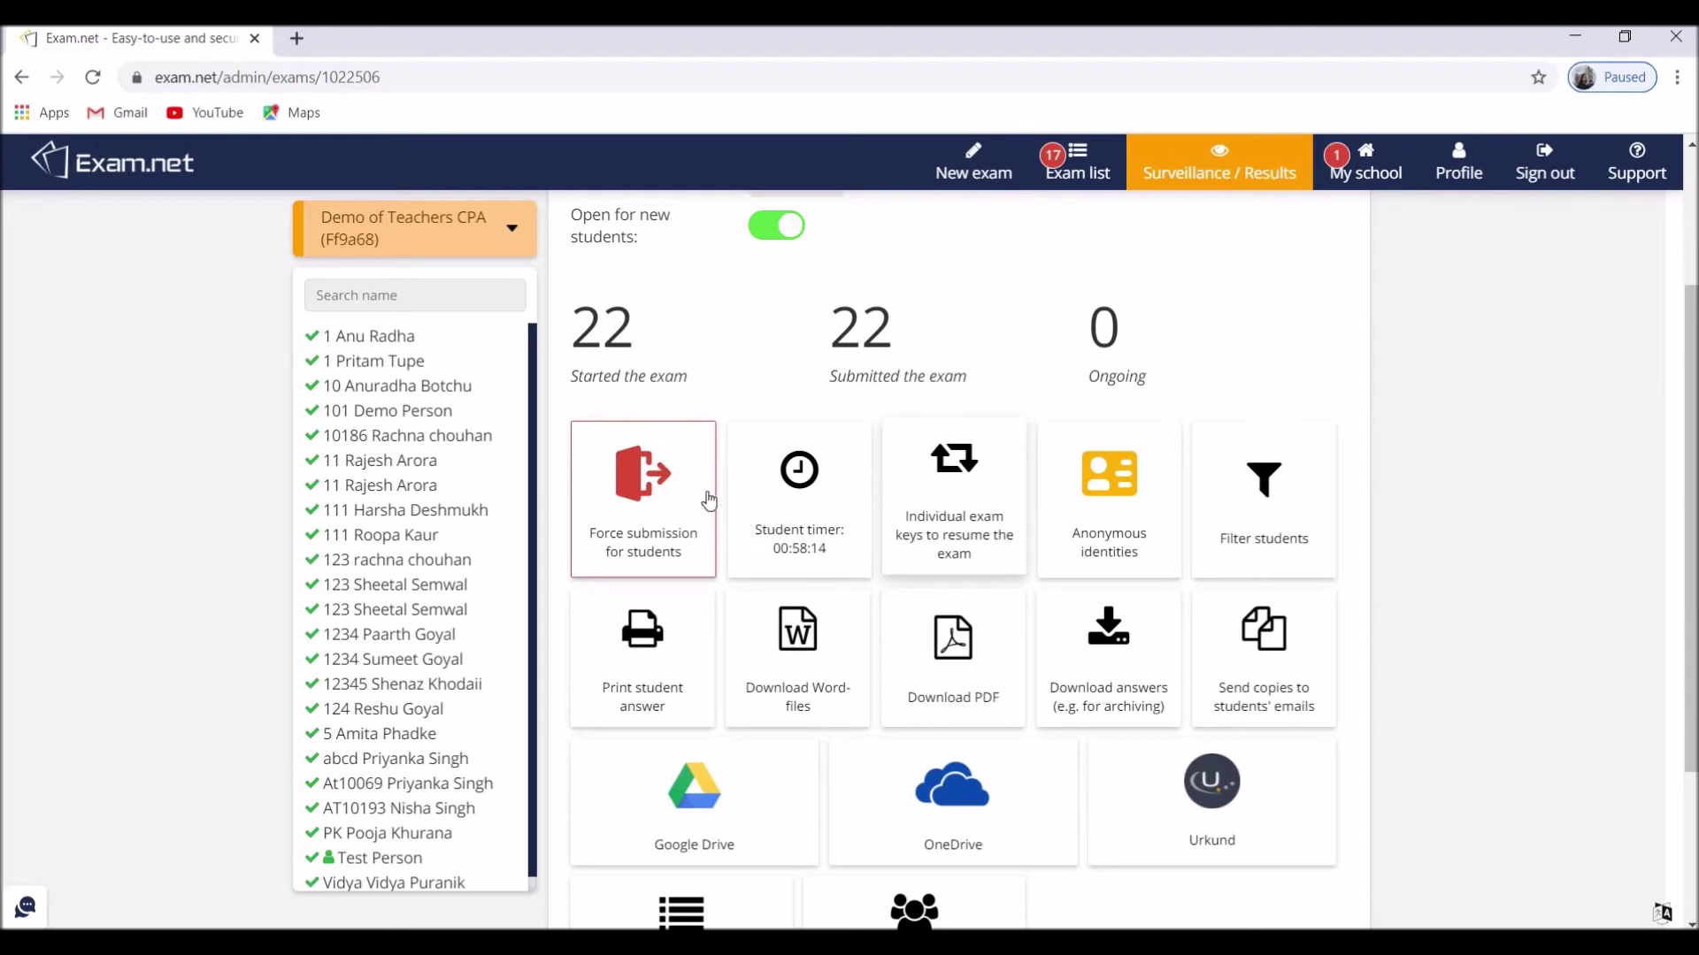
# Open the fifth and sixth students in the list and view their exam status and the actions available for them.
pyautogui.click(409, 440)
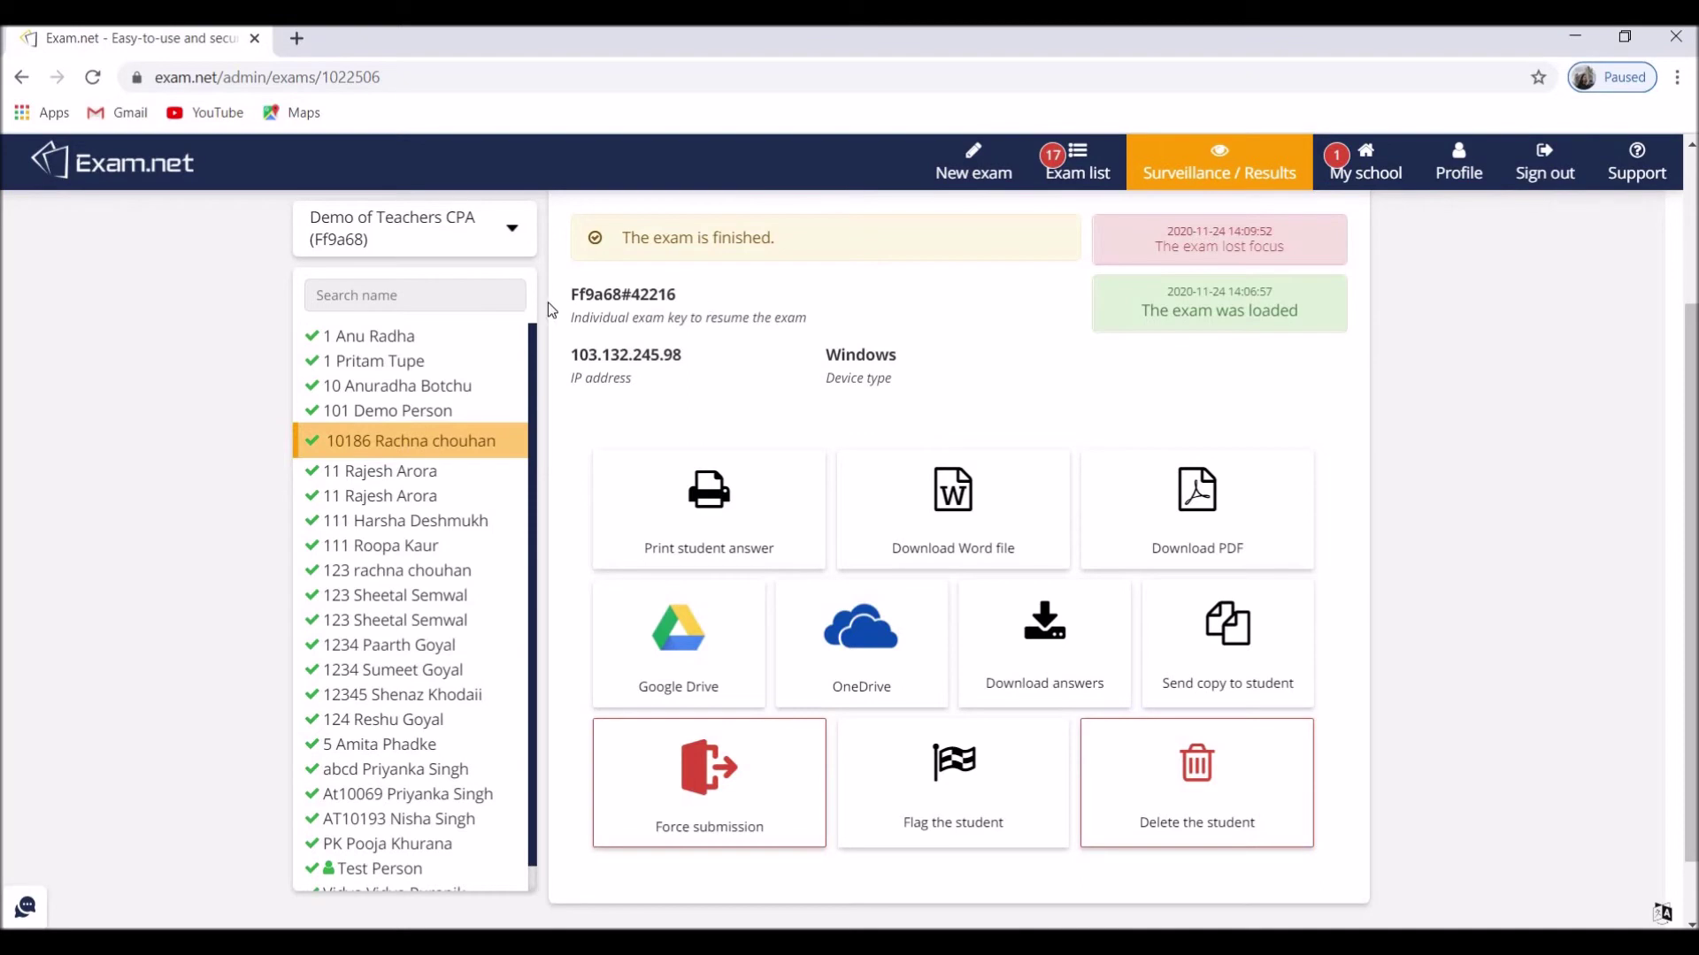
pyautogui.click(413, 474)
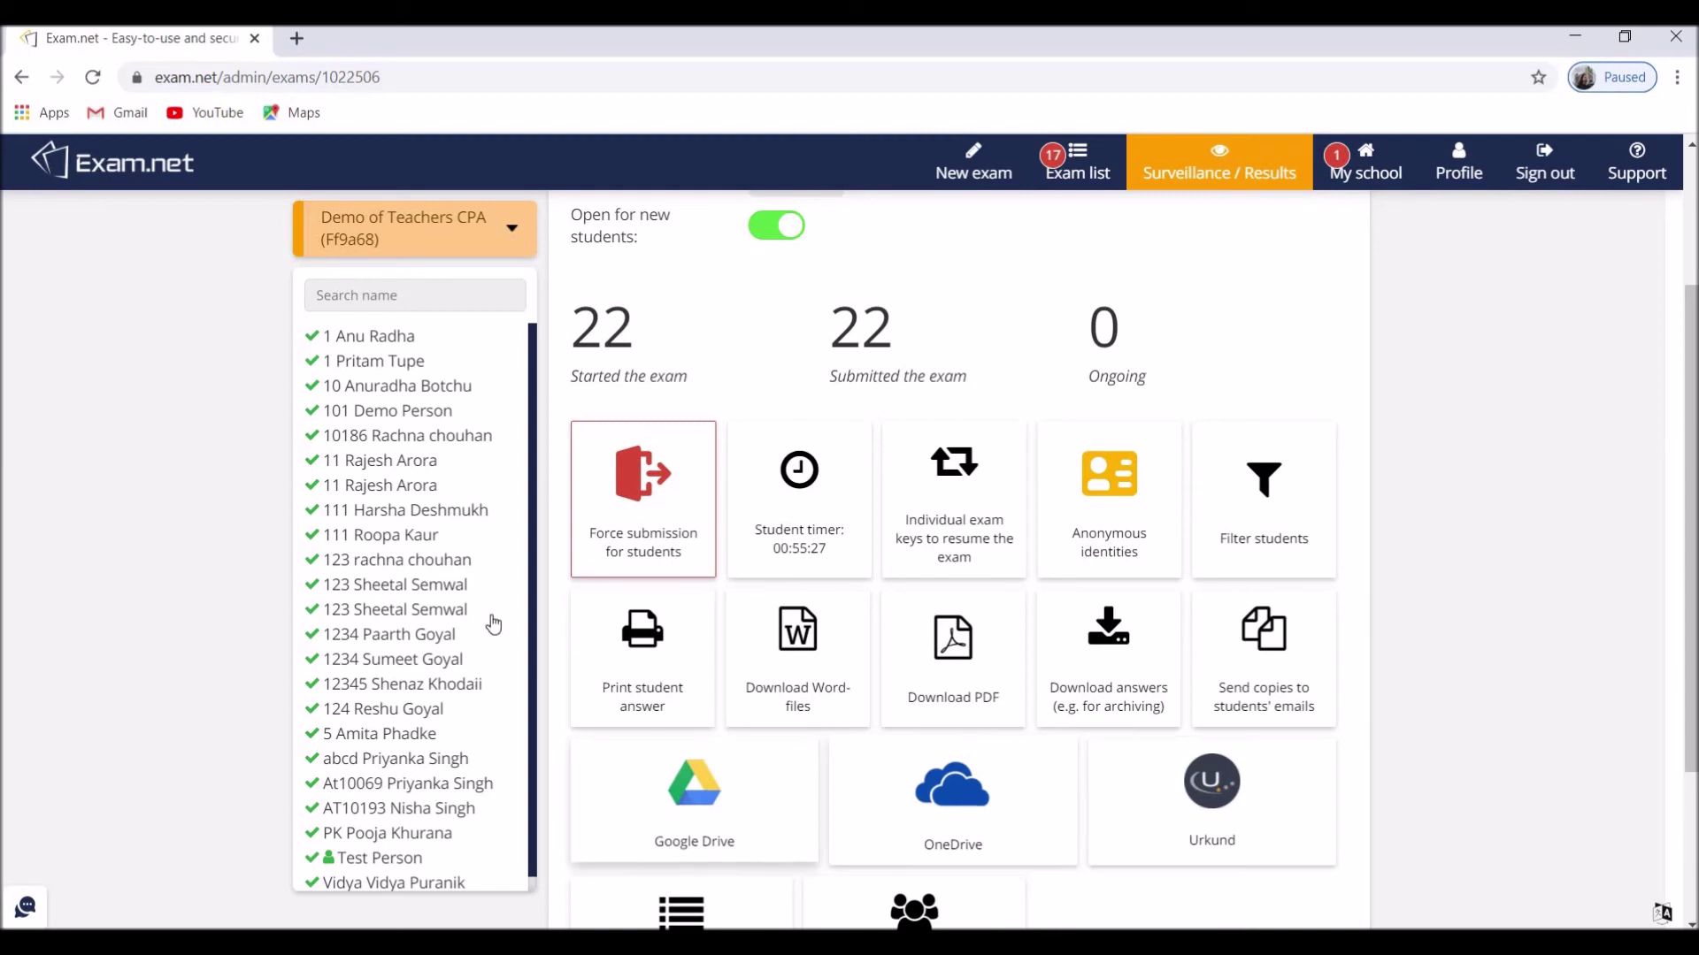
# Log in to Microsoft, upload the students' Word files to OneDrive, and open the Exam.net folder in OneDrive.
pyautogui.click(957, 801)
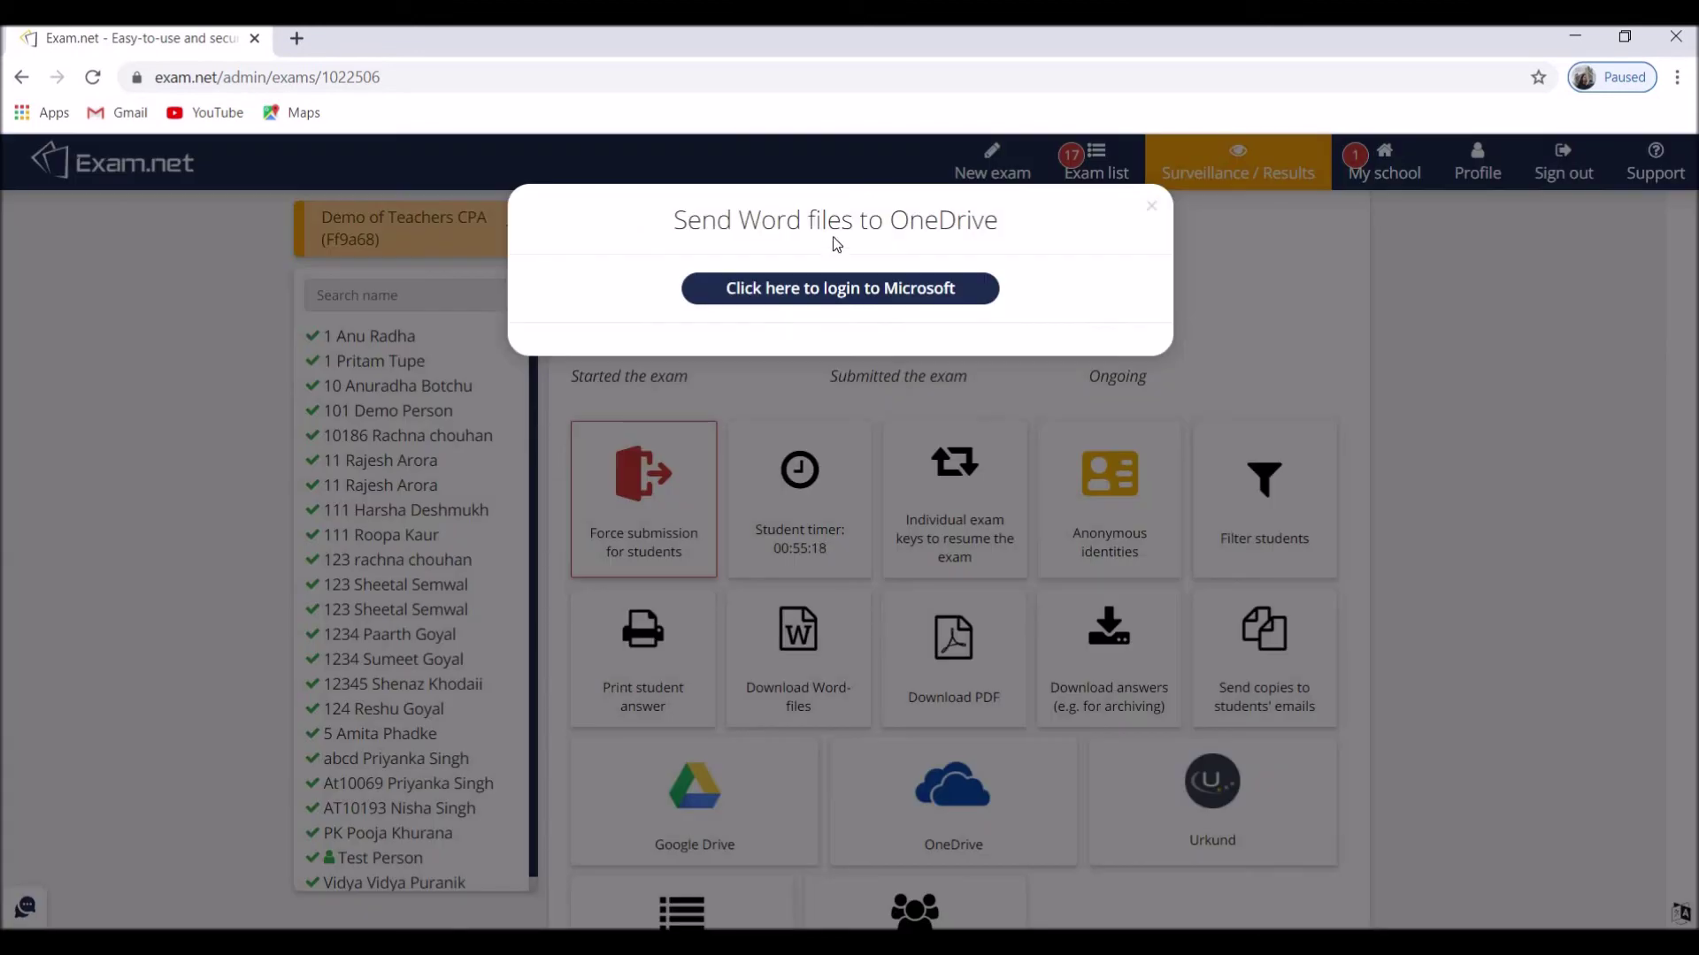
pyautogui.click(832, 294)
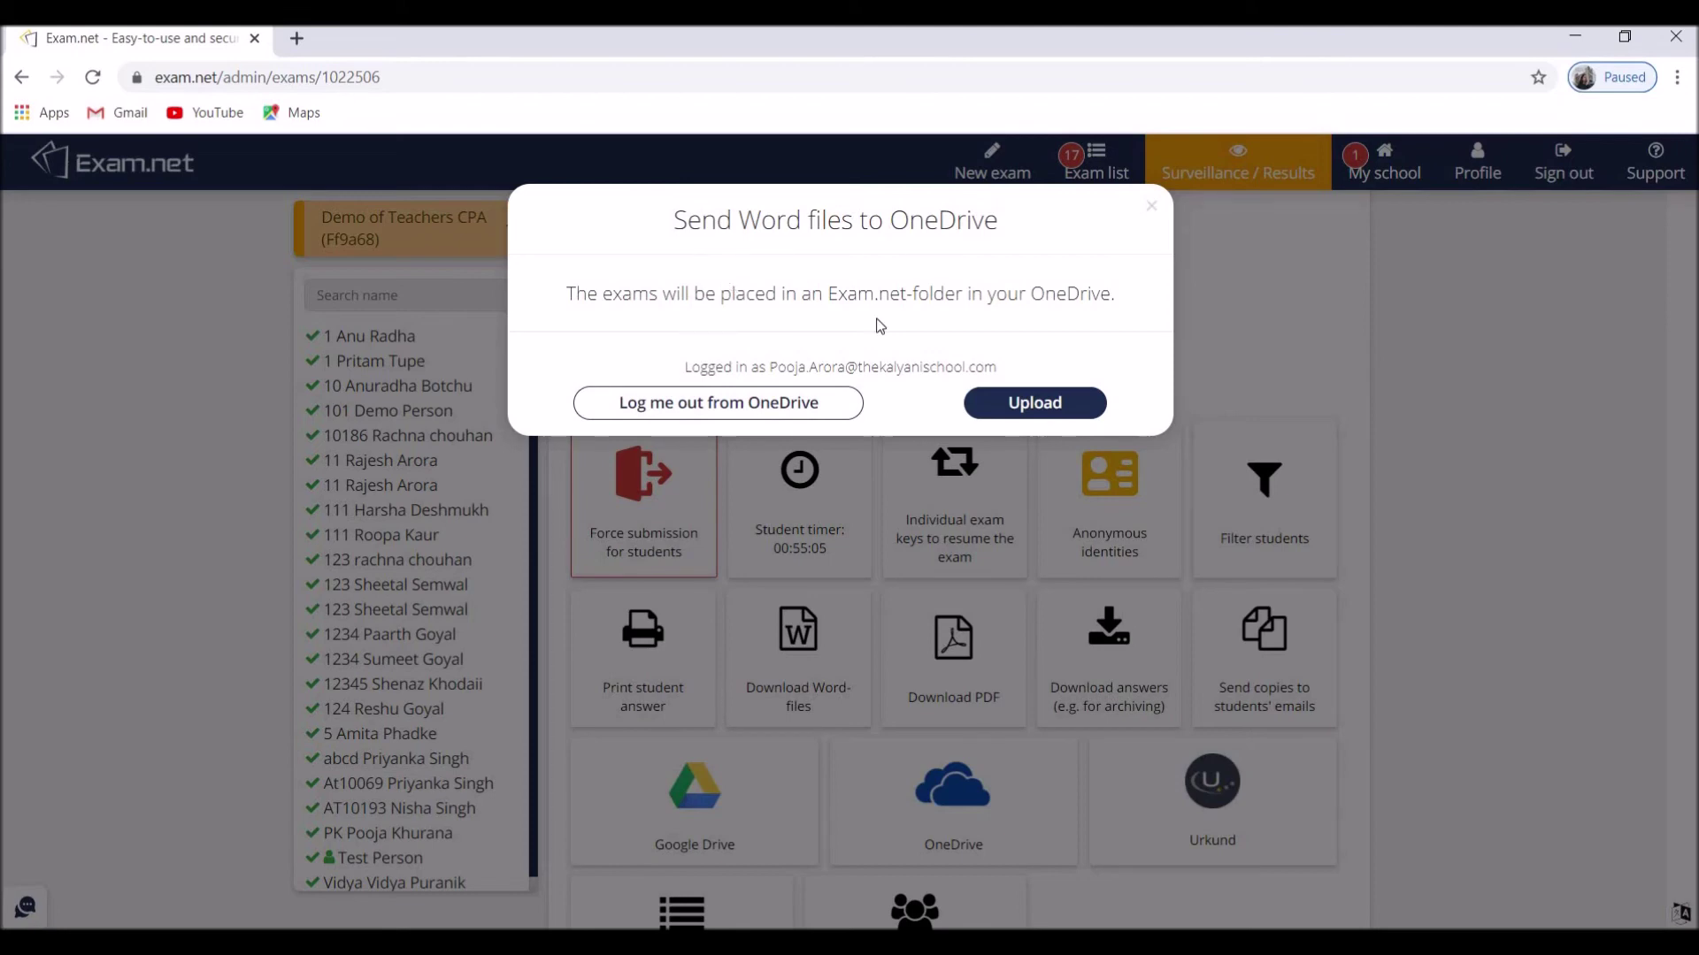
pyautogui.click(1024, 407)
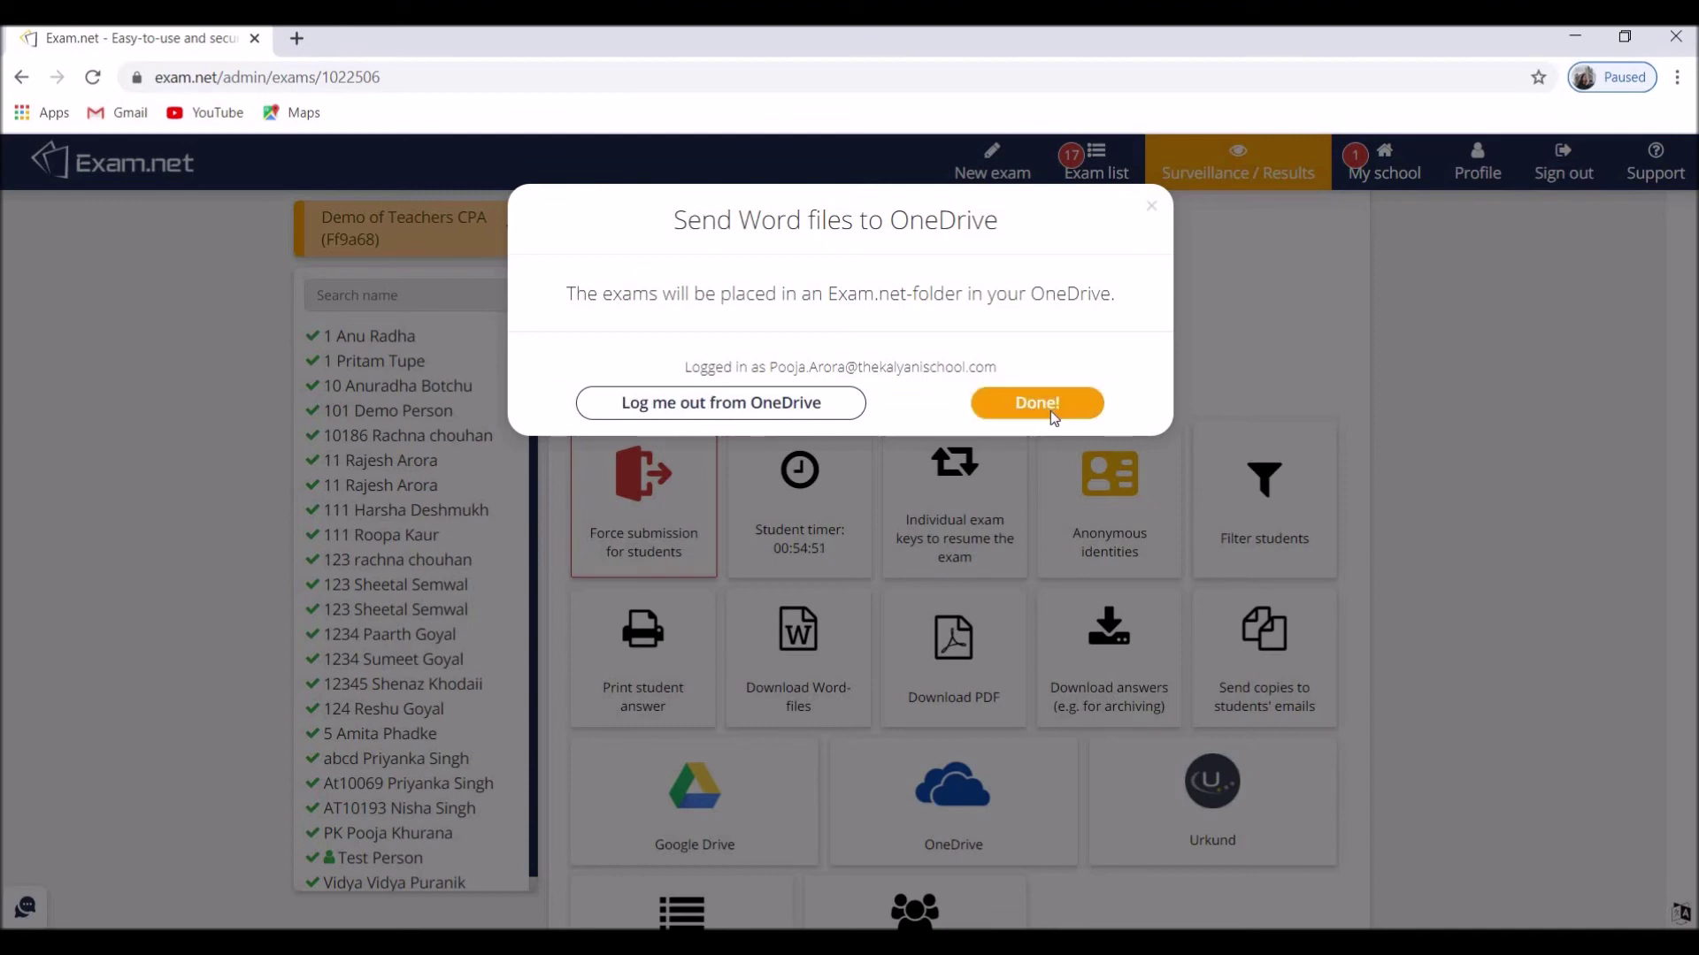
pyautogui.click(1050, 410)
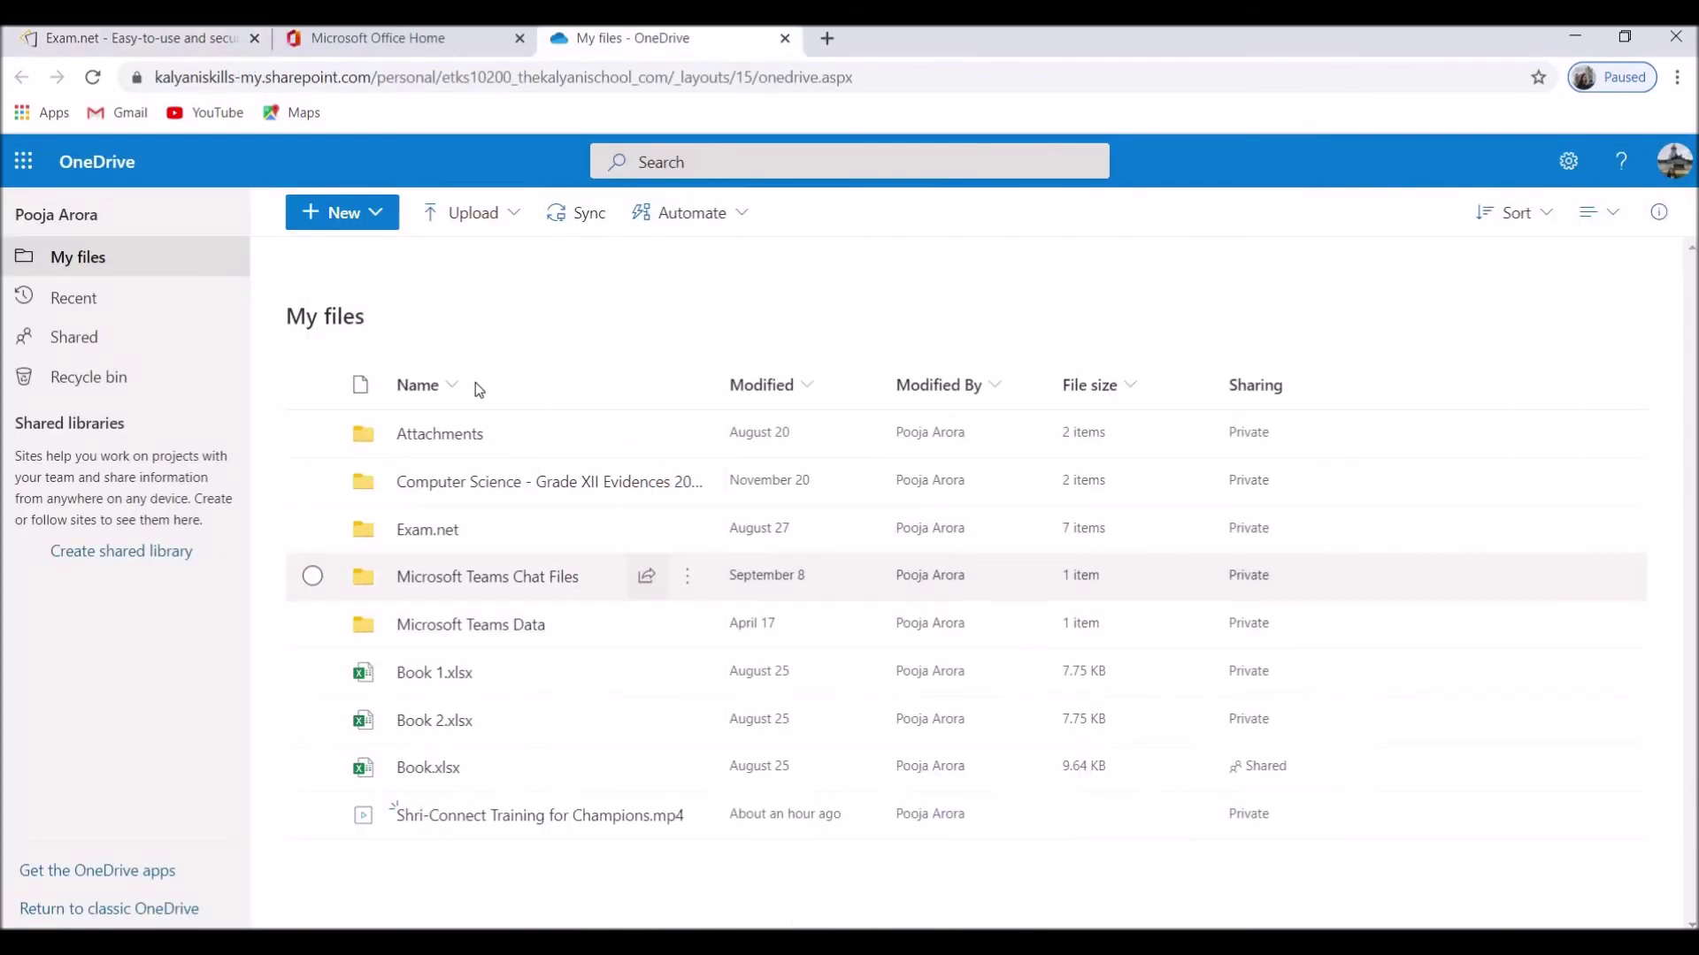
pyautogui.click(421, 535)
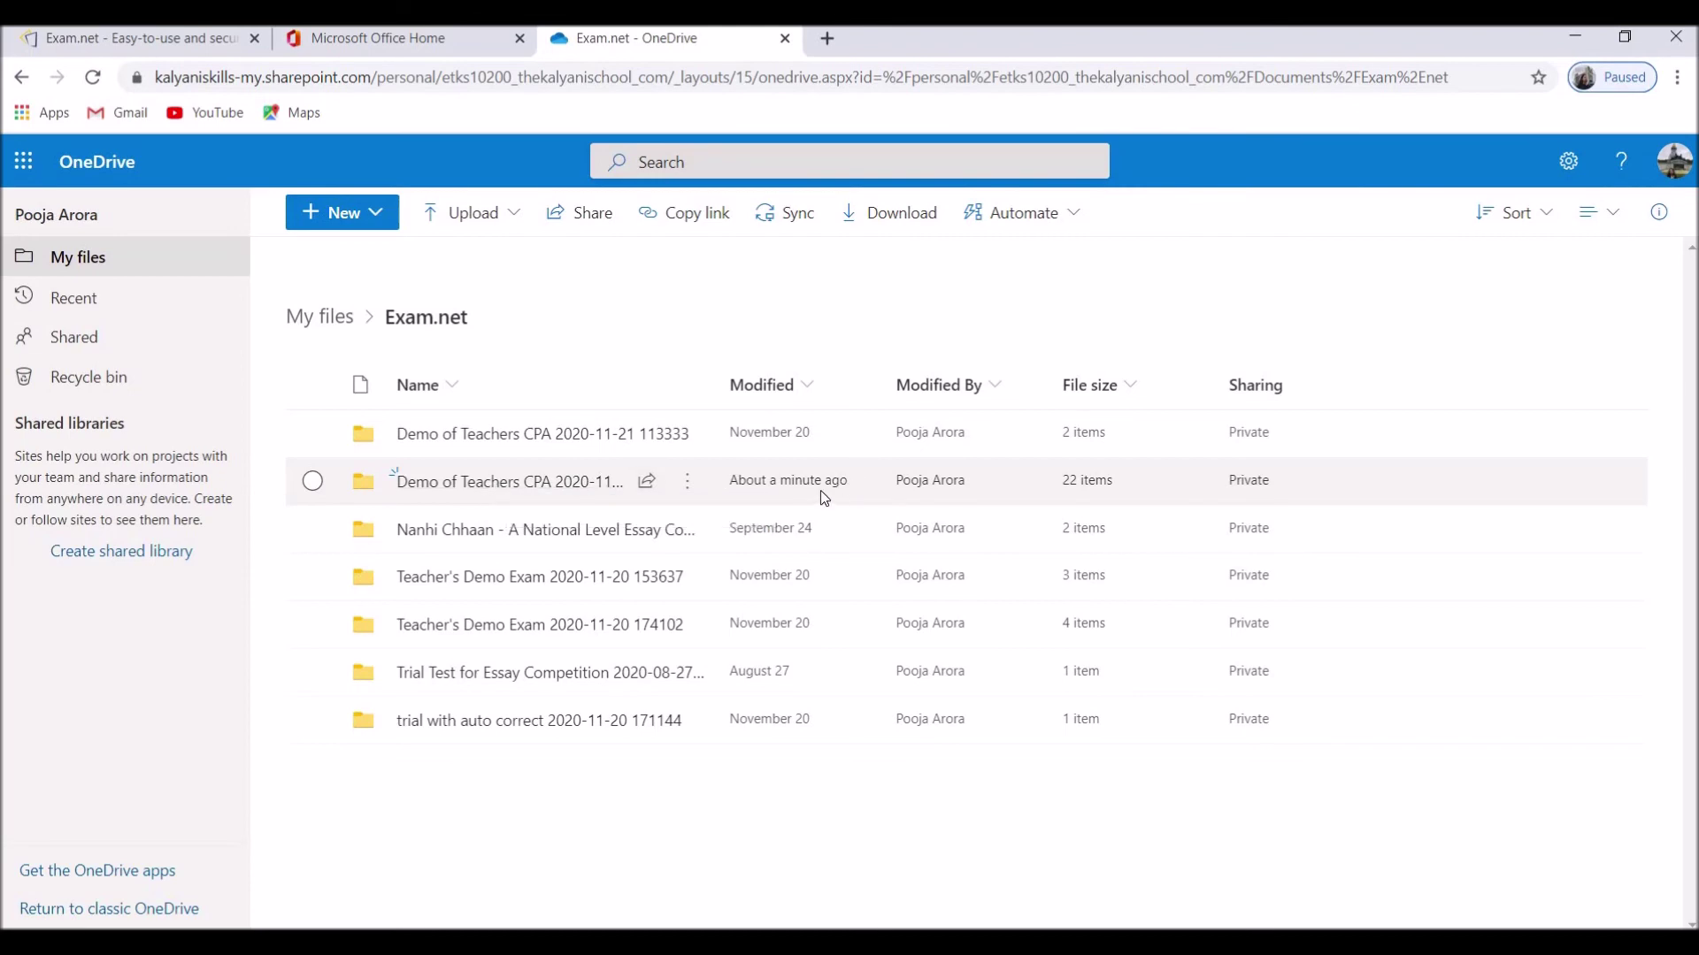
# Return to Exam.net, open the Demo Person student and review the complete log of exam events.
pyautogui.hotkey('ctrl', '1')
pyautogui.scroll(3, 1684, 400)
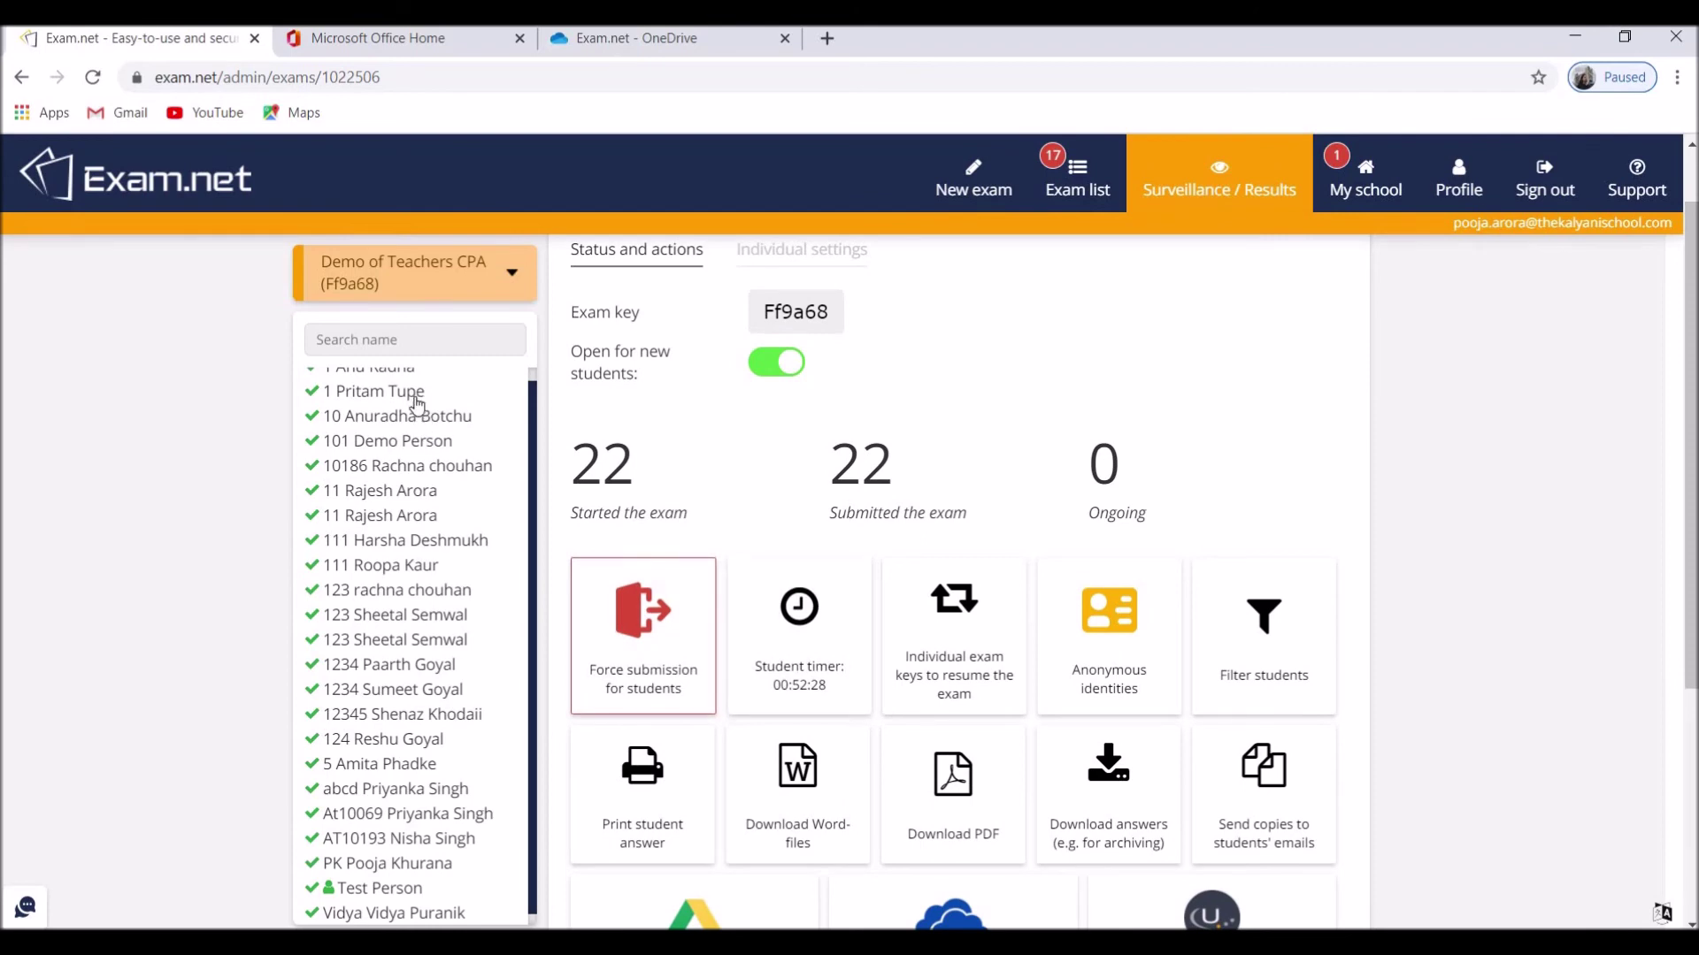
pyautogui.click(437, 445)
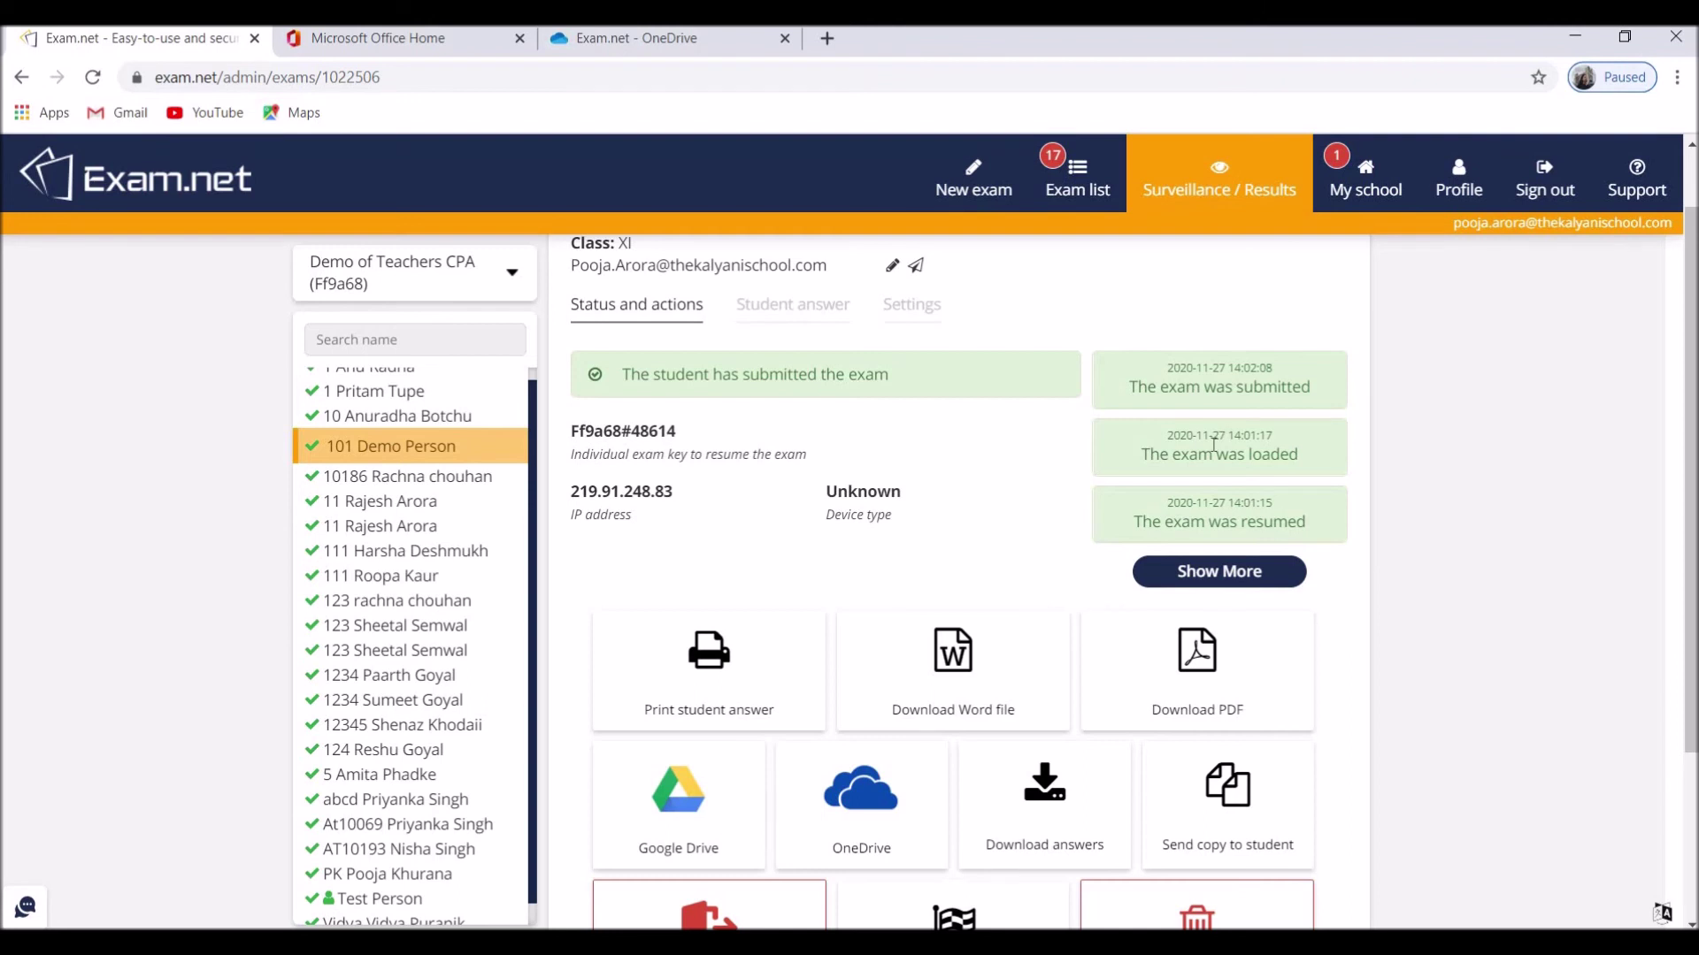
pyautogui.click(1243, 570)
pyautogui.moveTo(1692, 477); pyautogui.dragTo(1693, 548)
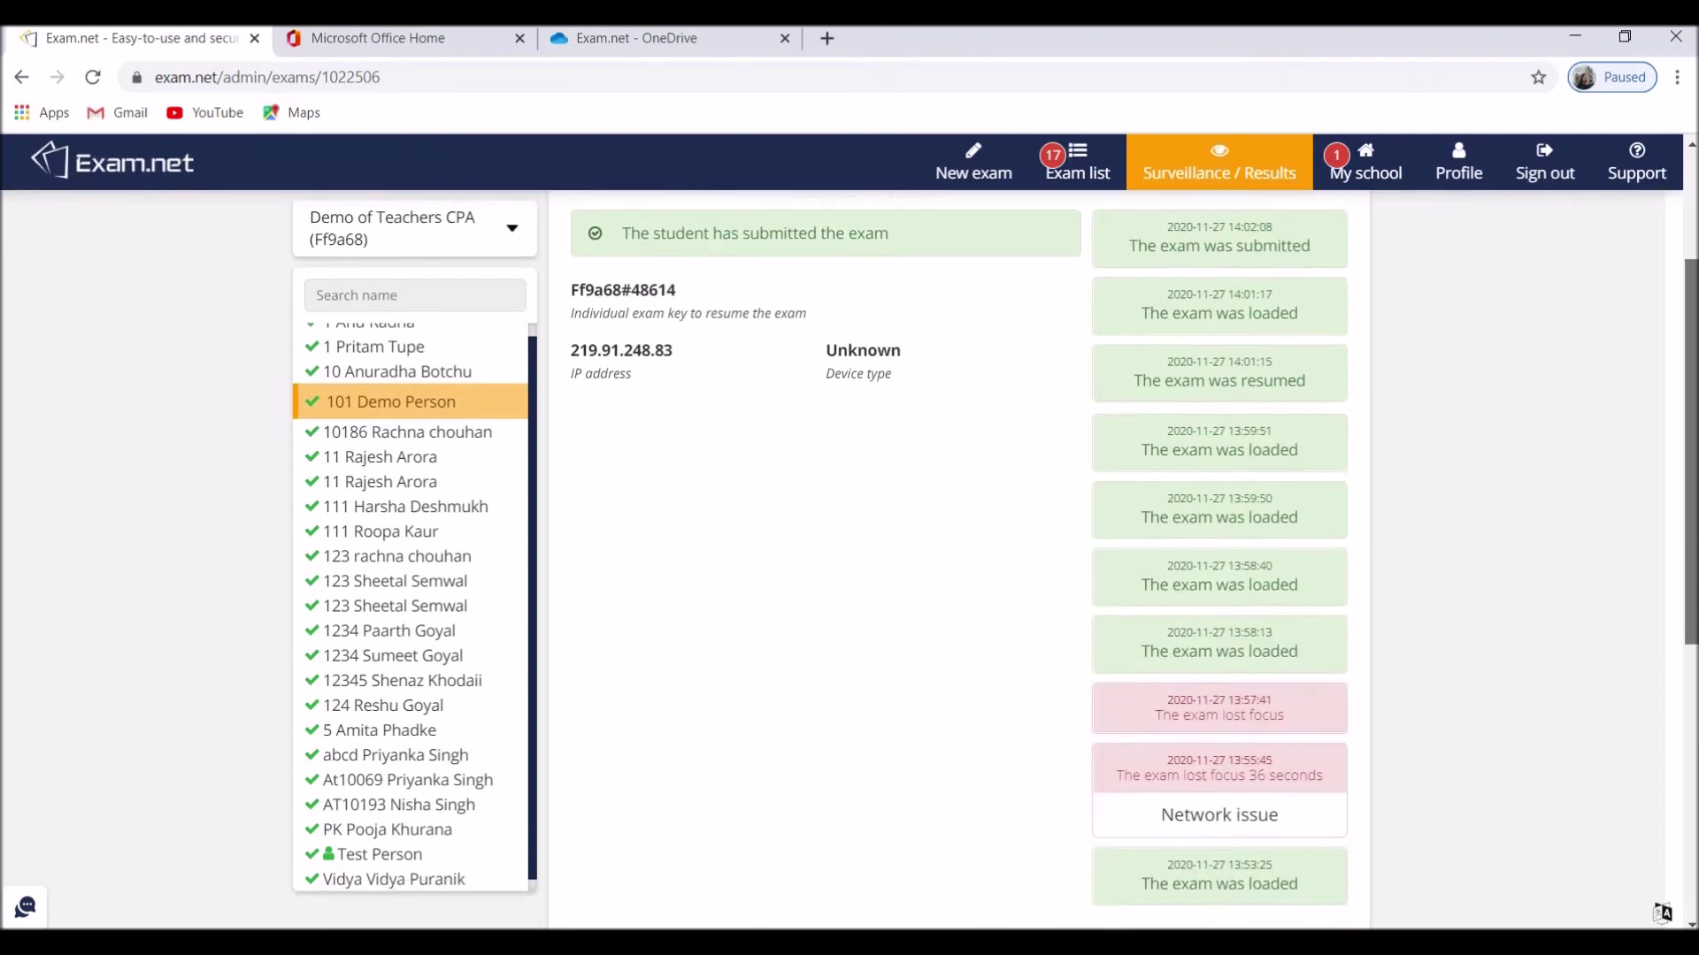
pyautogui.scroll(-1, 1318, 639)
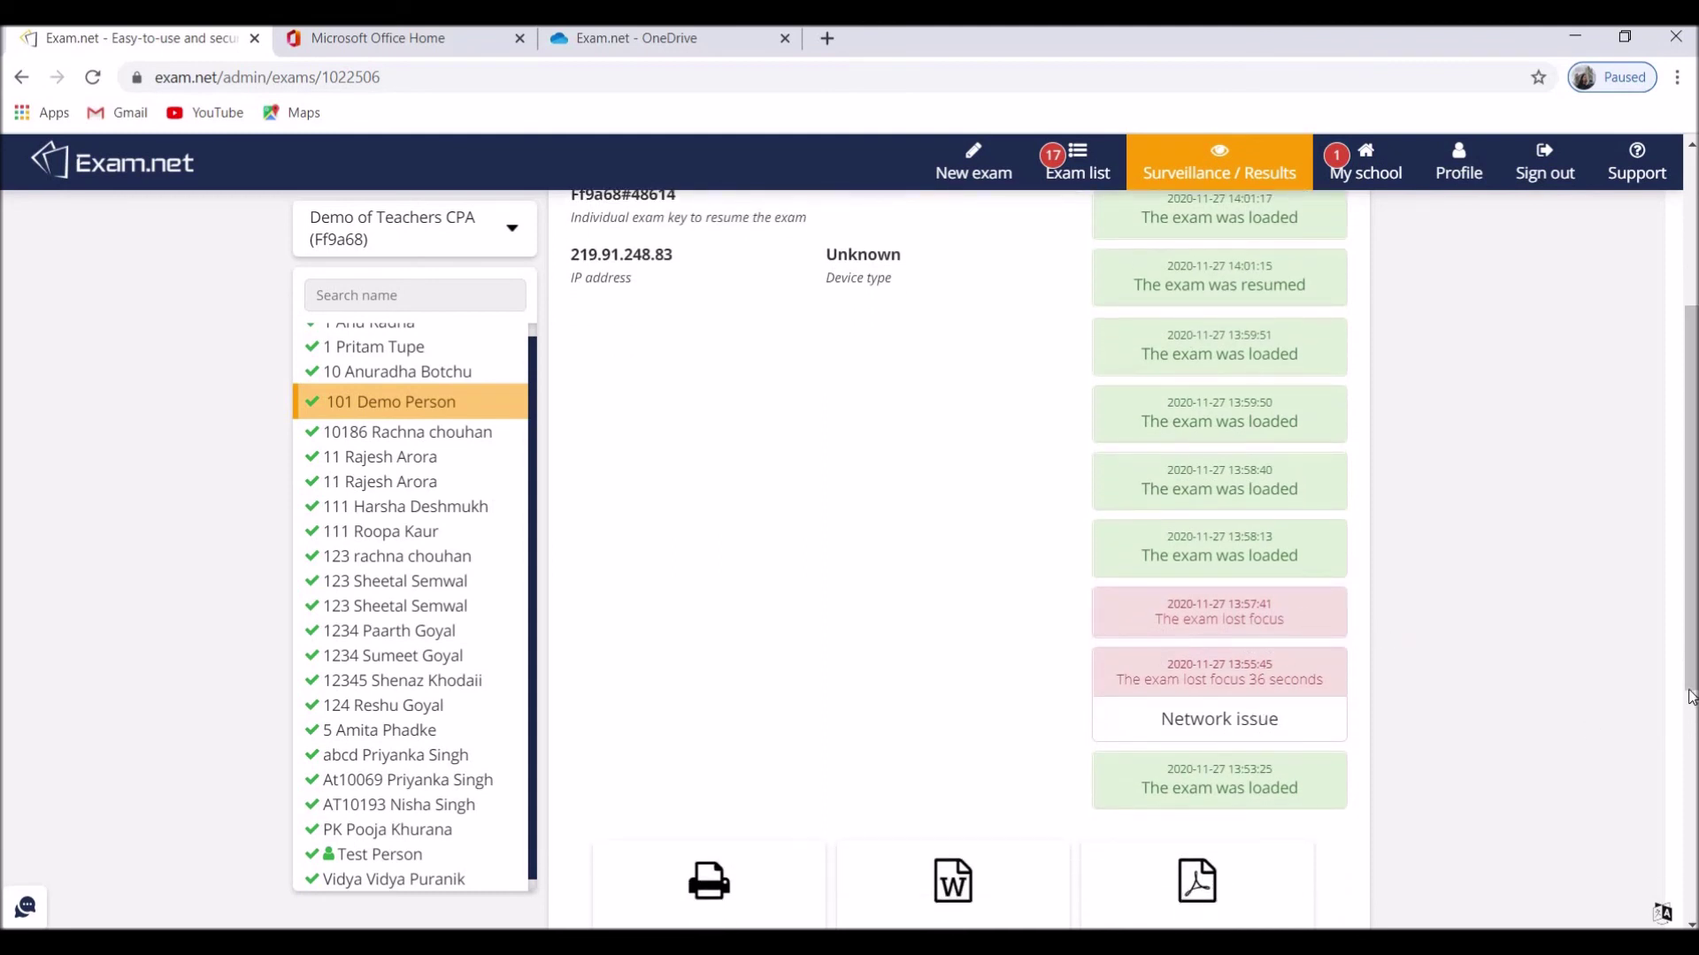
pyautogui.moveTo(1692, 690); pyautogui.dragTo(1692, 536)
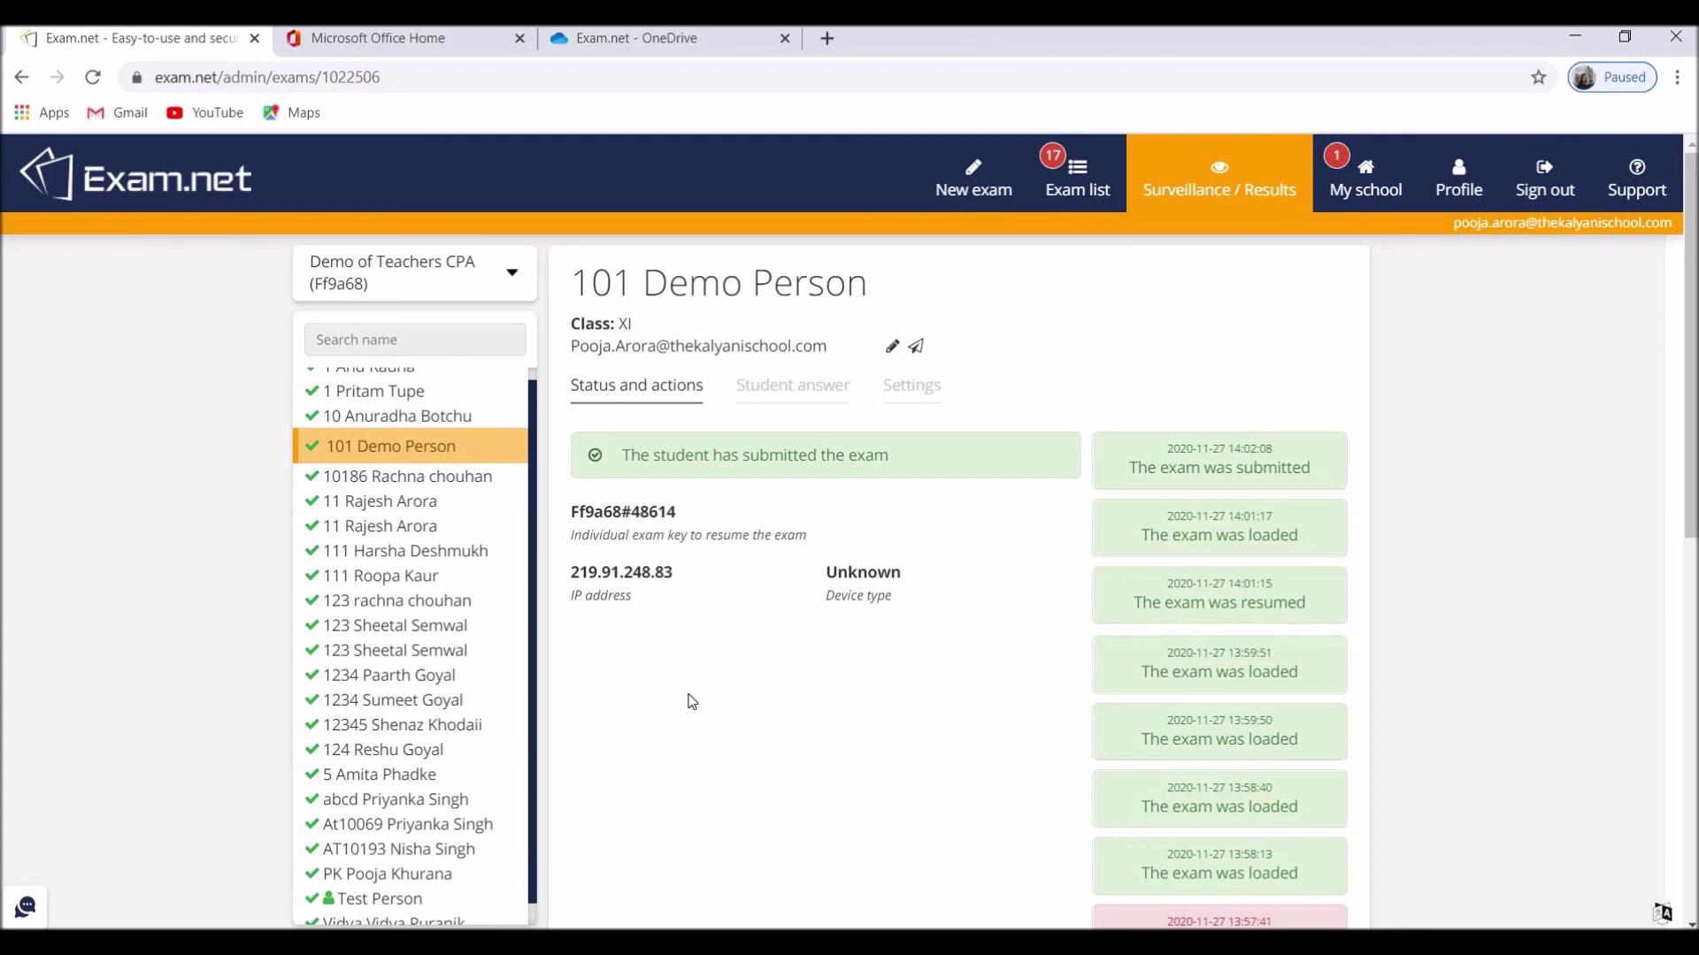
# Delete the Demo Person student from the "Demo of Teachers CPA" exam, confirming with the word "delete".
pyautogui.click(407, 451)
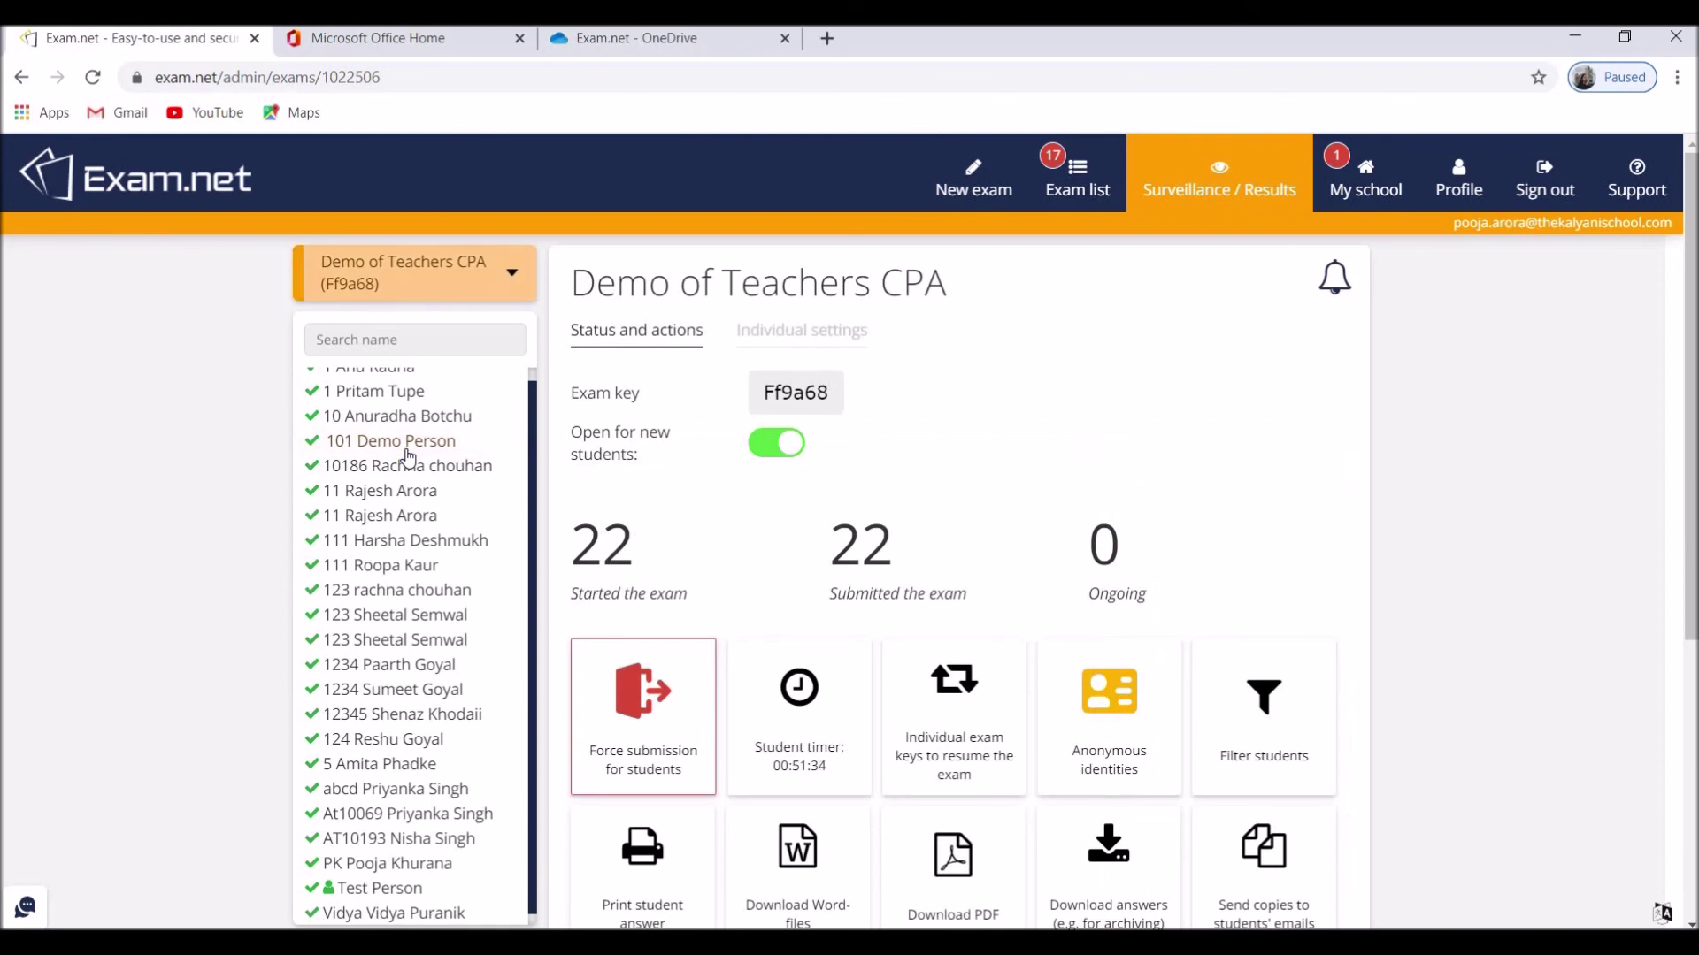
pyautogui.click(396, 451)
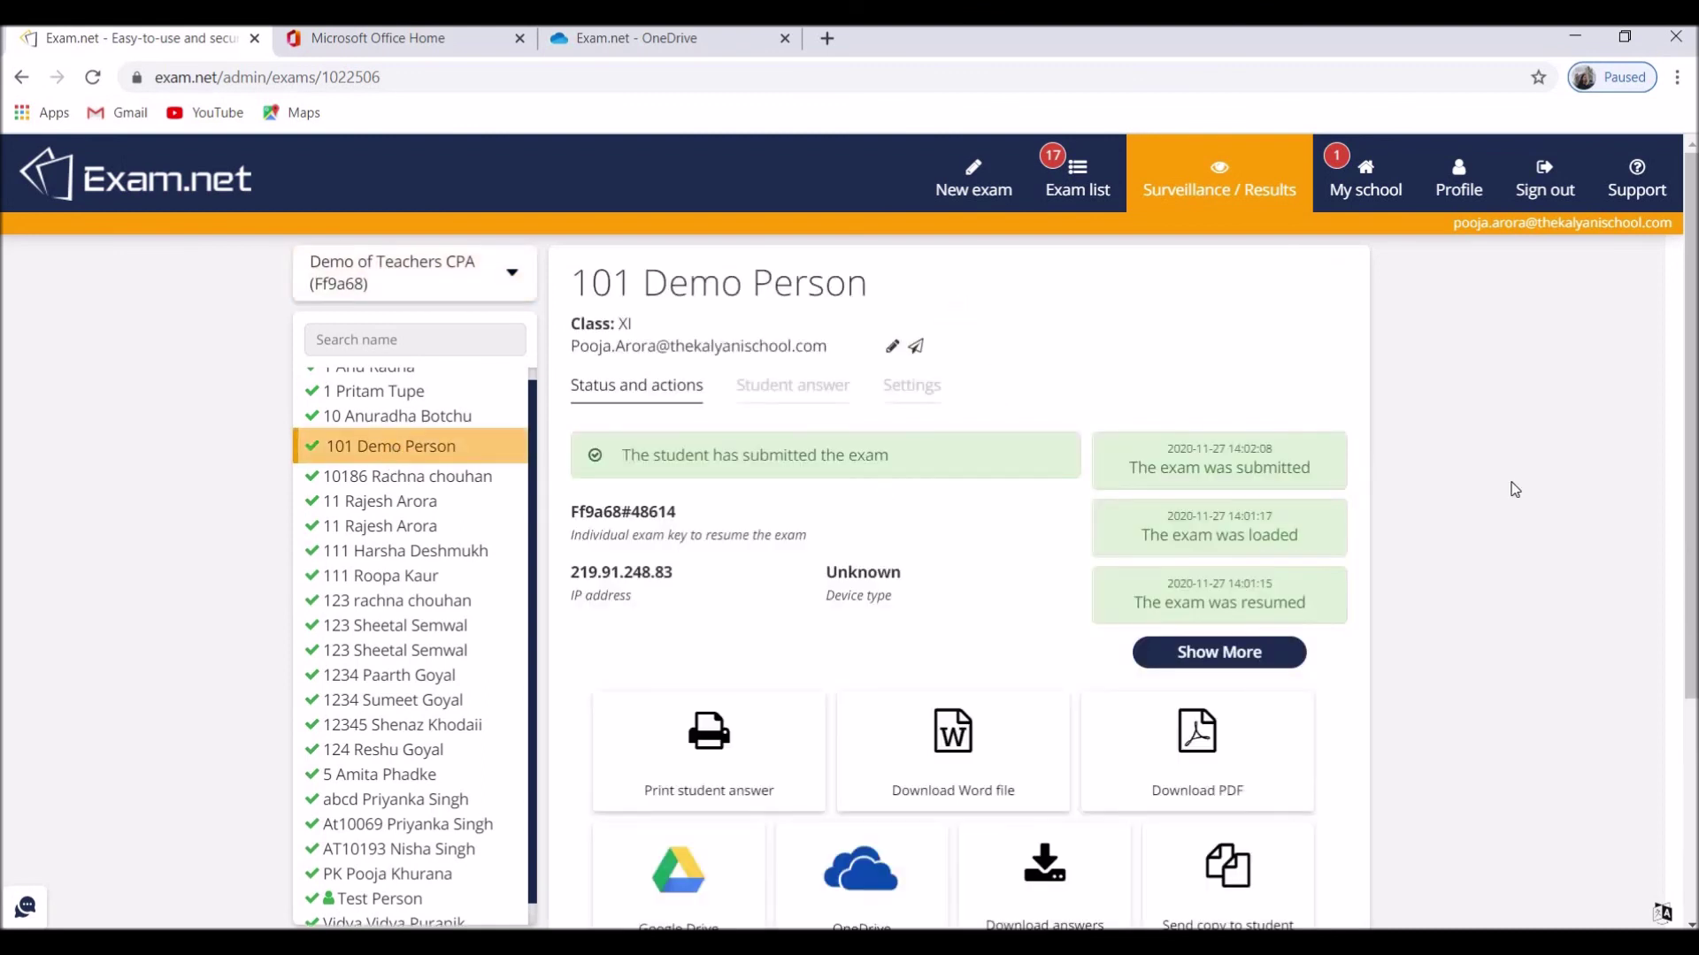
pyautogui.moveTo(1690, 389); pyautogui.dragTo(1690, 575)
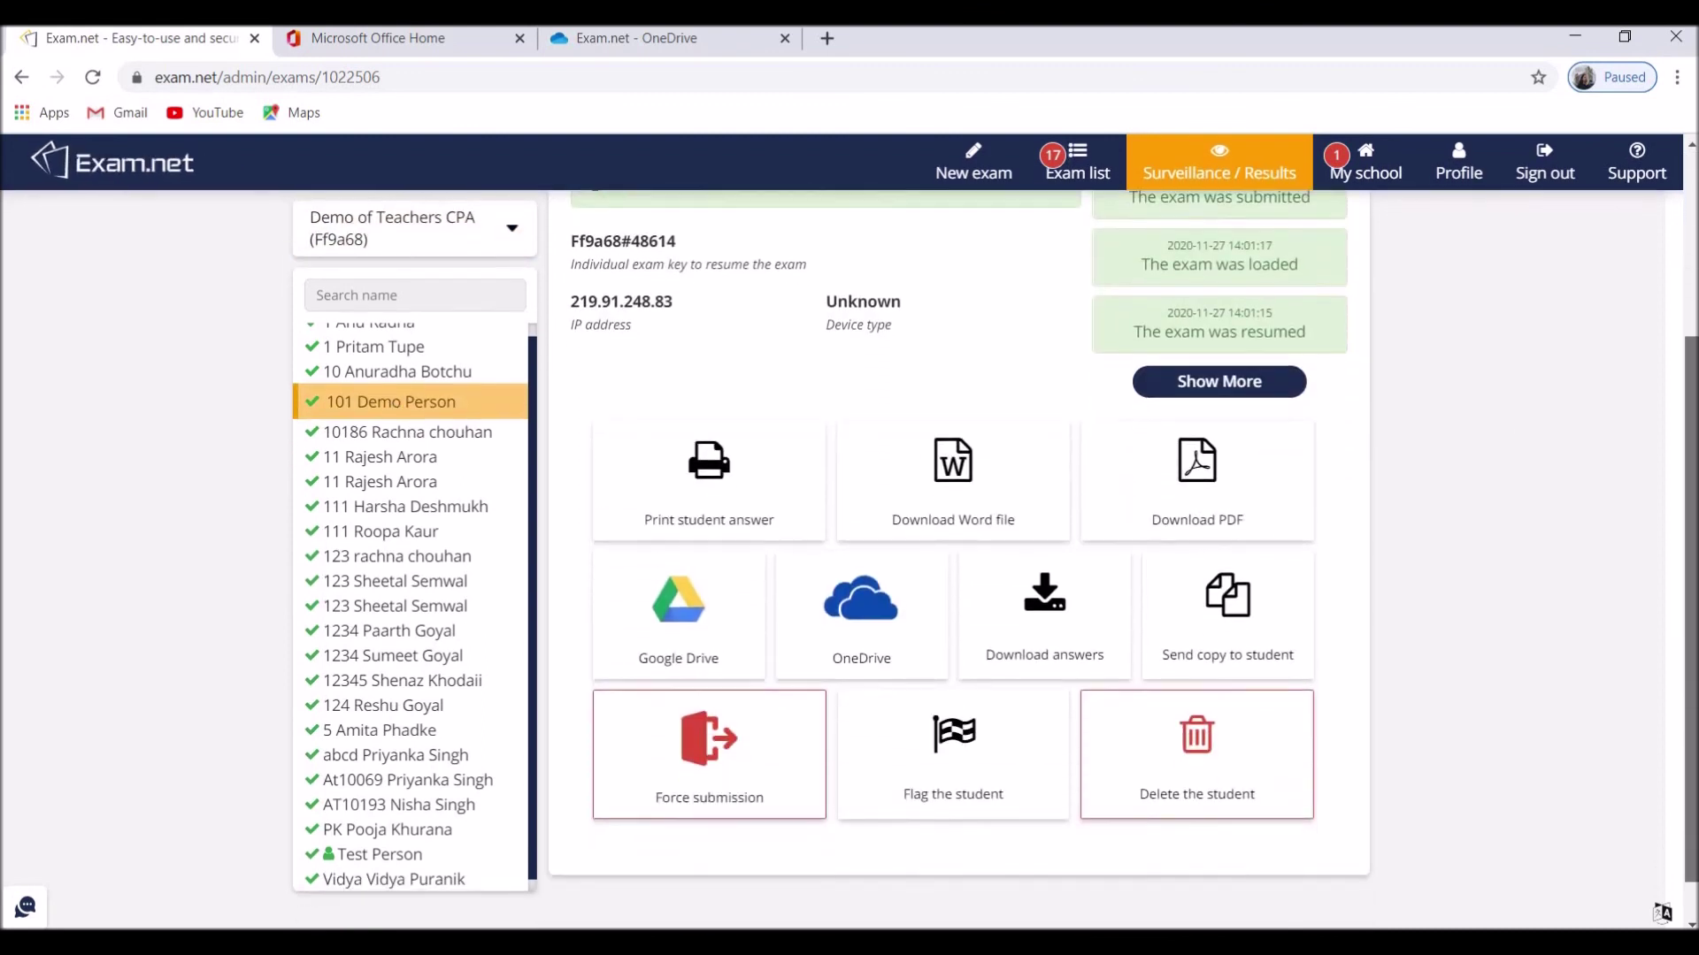
pyautogui.click(1194, 750)
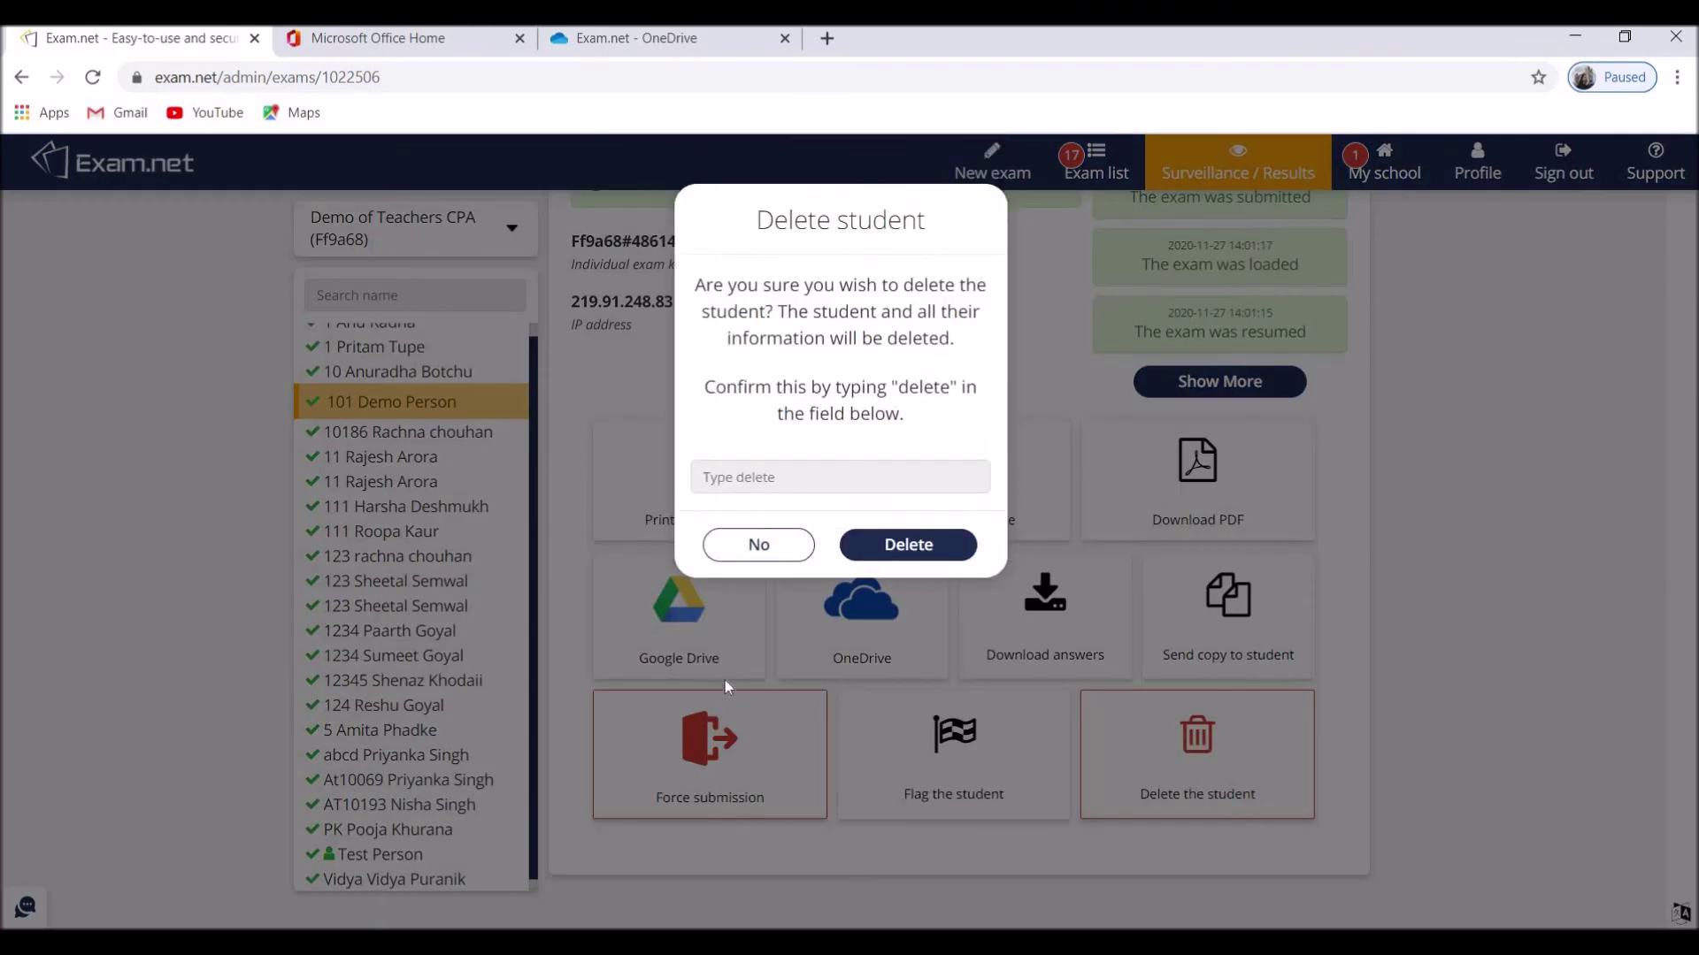
pyautogui.click(911, 548)
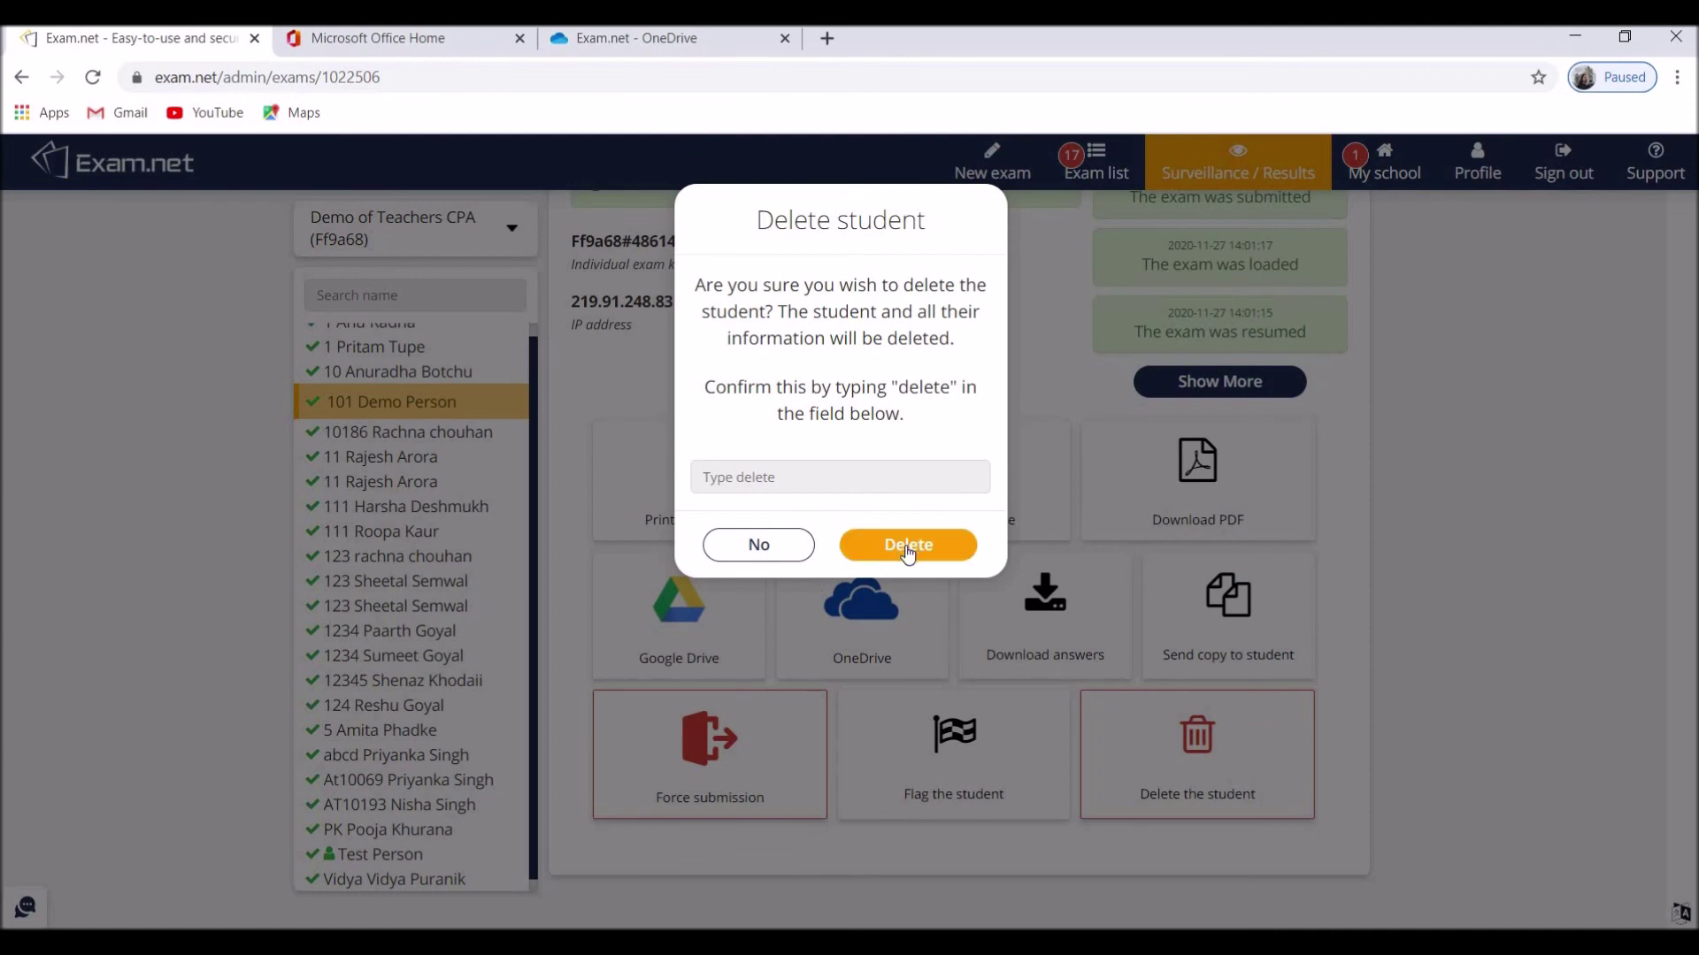
pyautogui.click(763, 480)
pyautogui.write('delete')
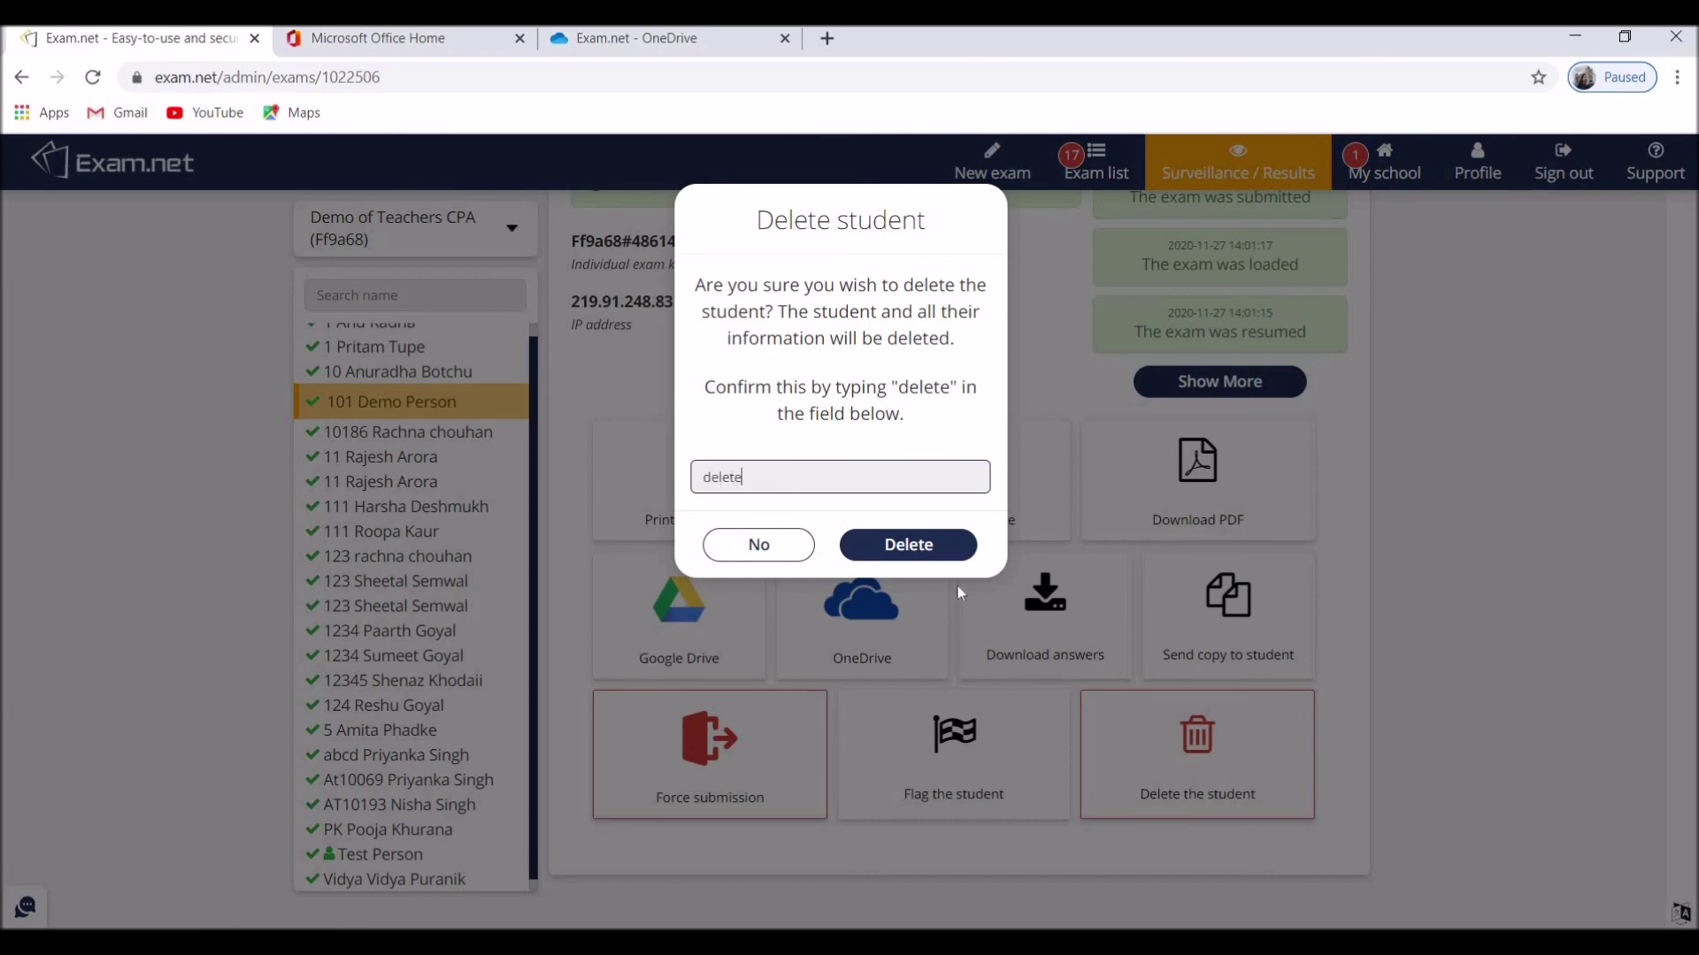
pyautogui.click(899, 546)
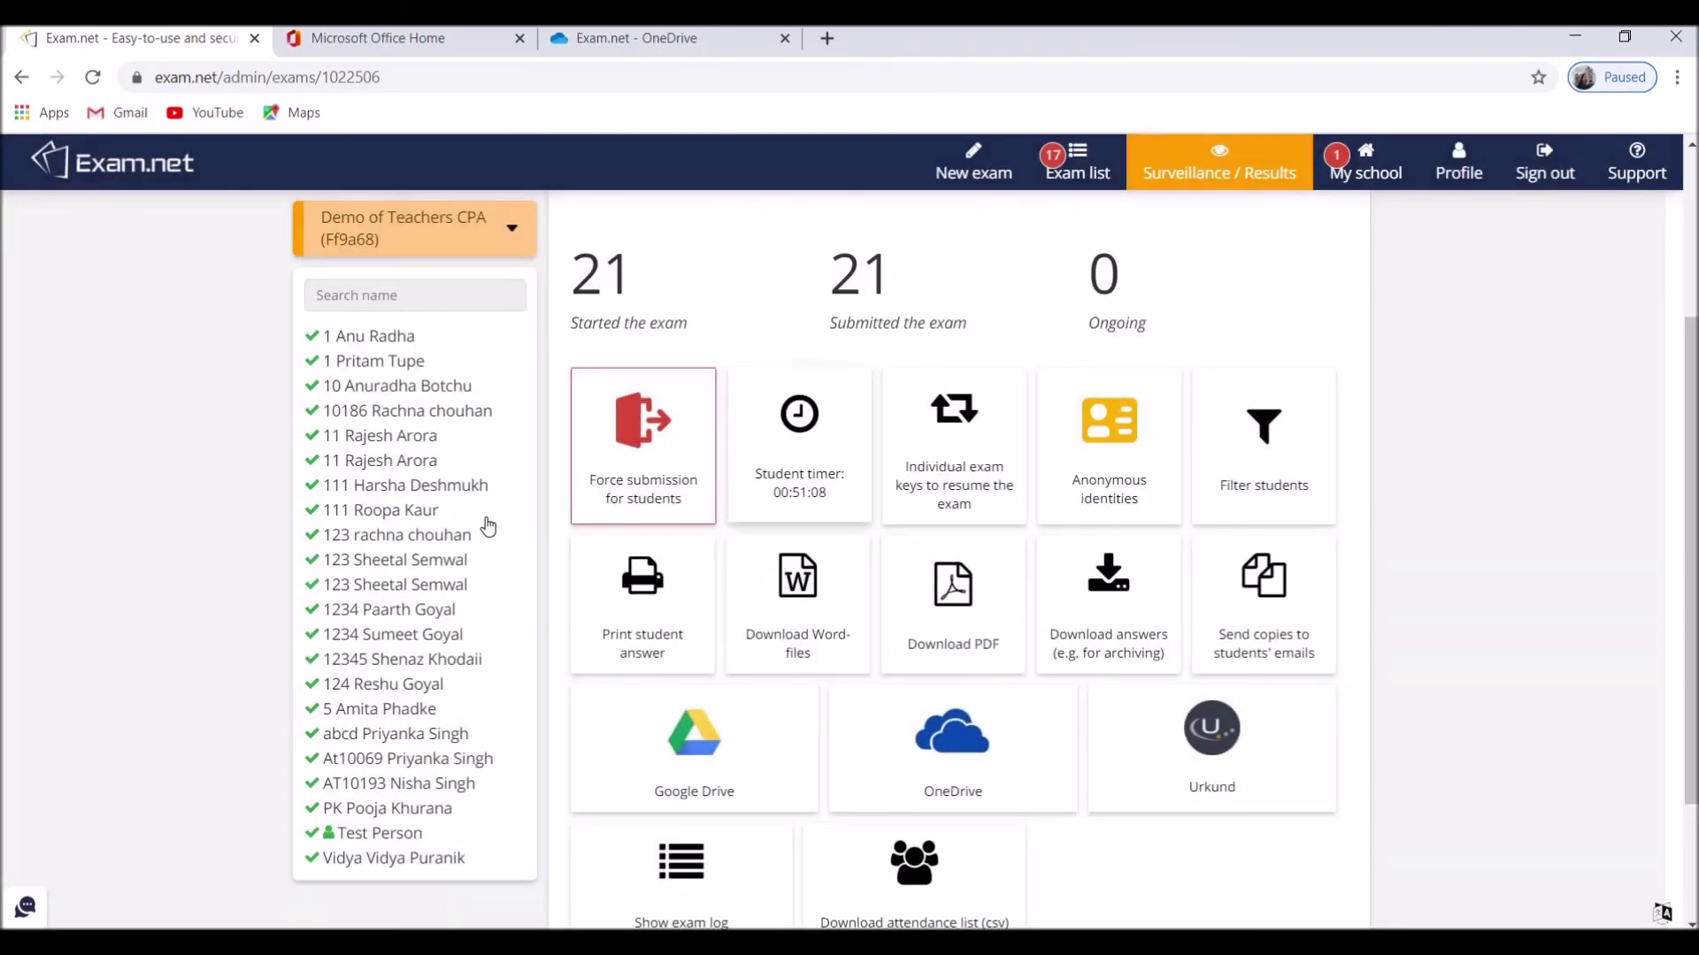
# Open the eighth student in the list and force submission of that student's exam individually.
pyautogui.click(395, 513)
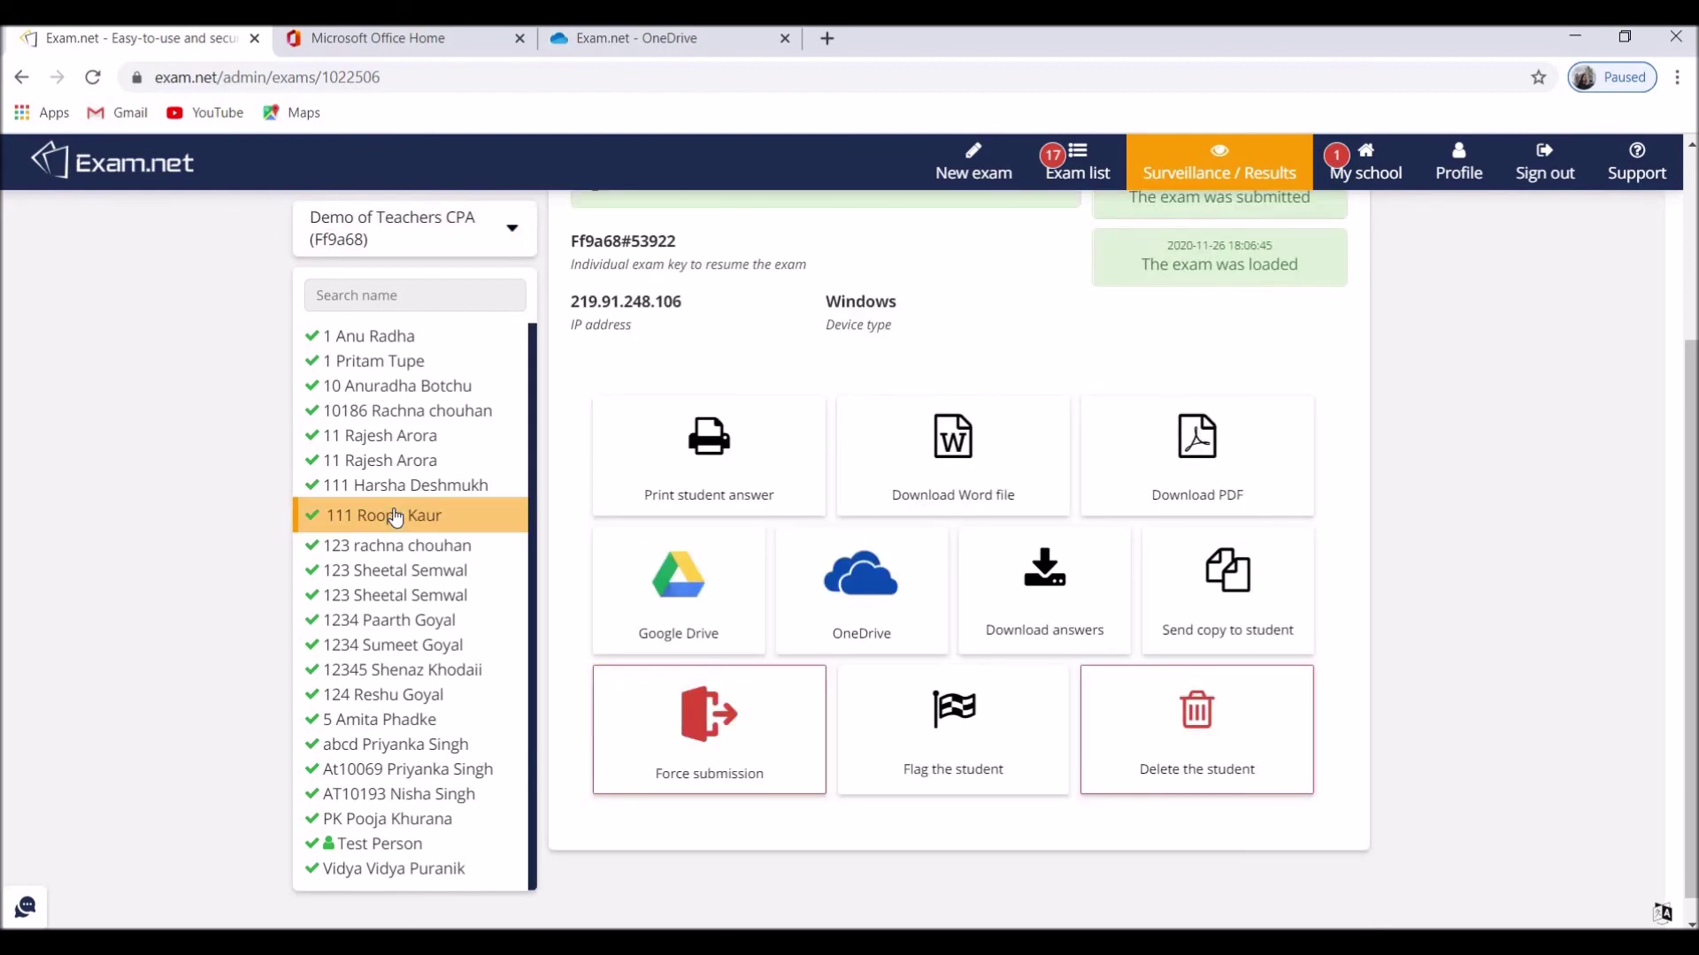
pyautogui.click(687, 740)
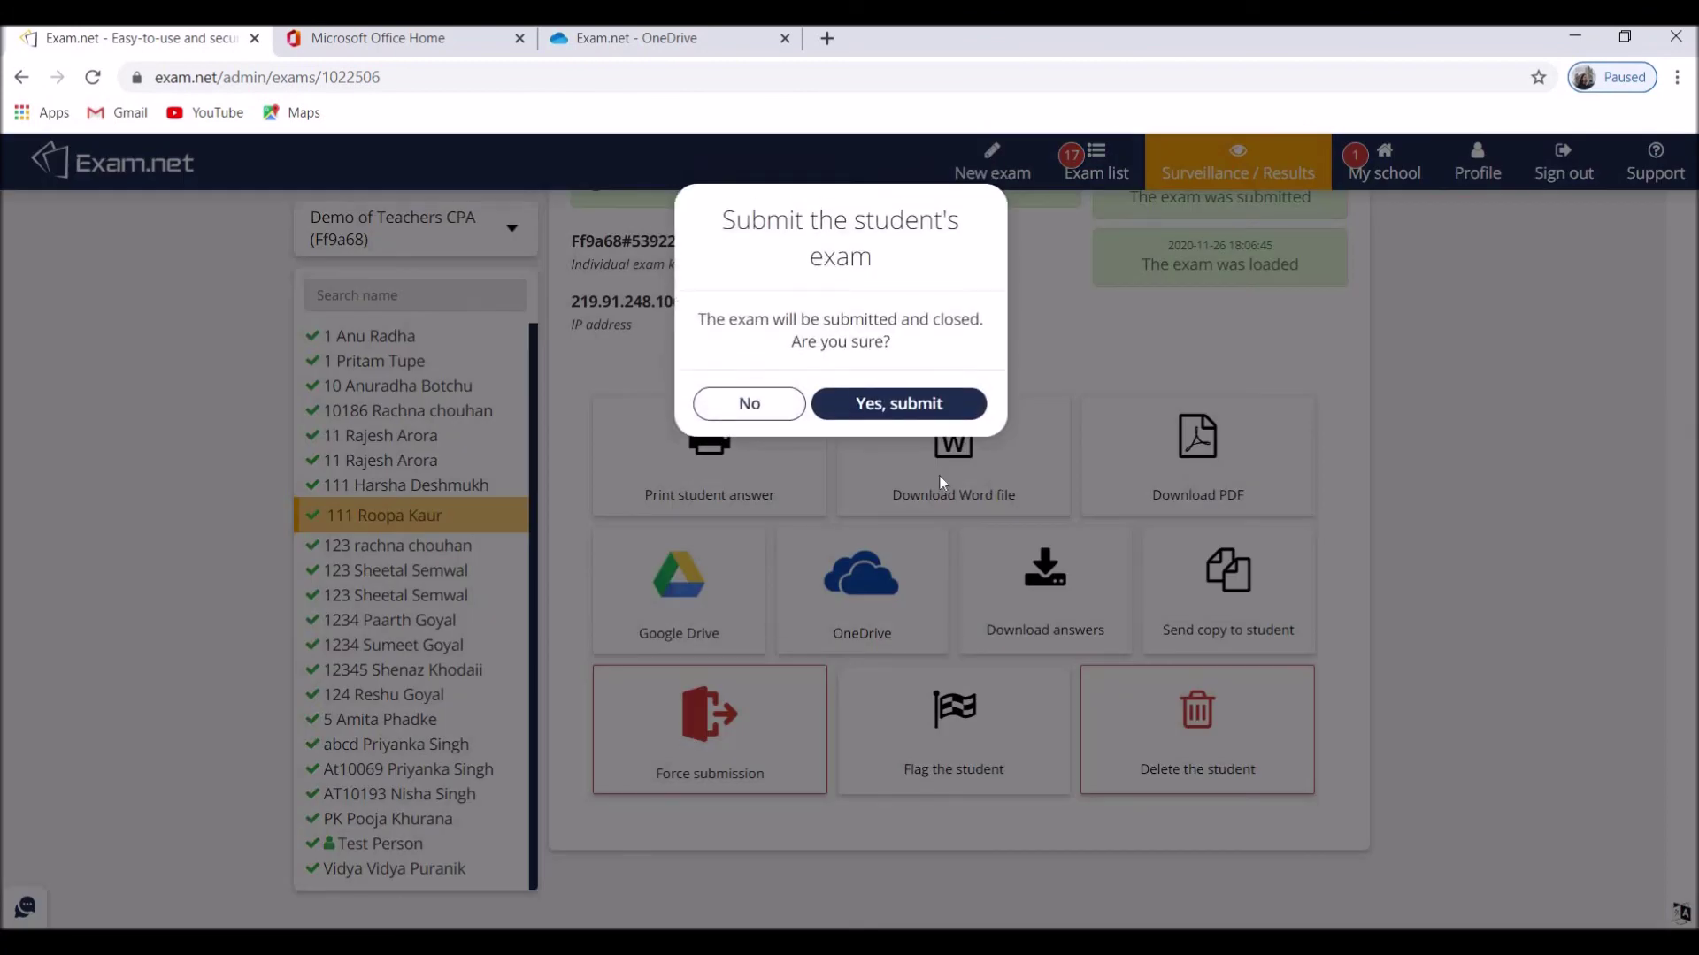
pyautogui.click(878, 404)
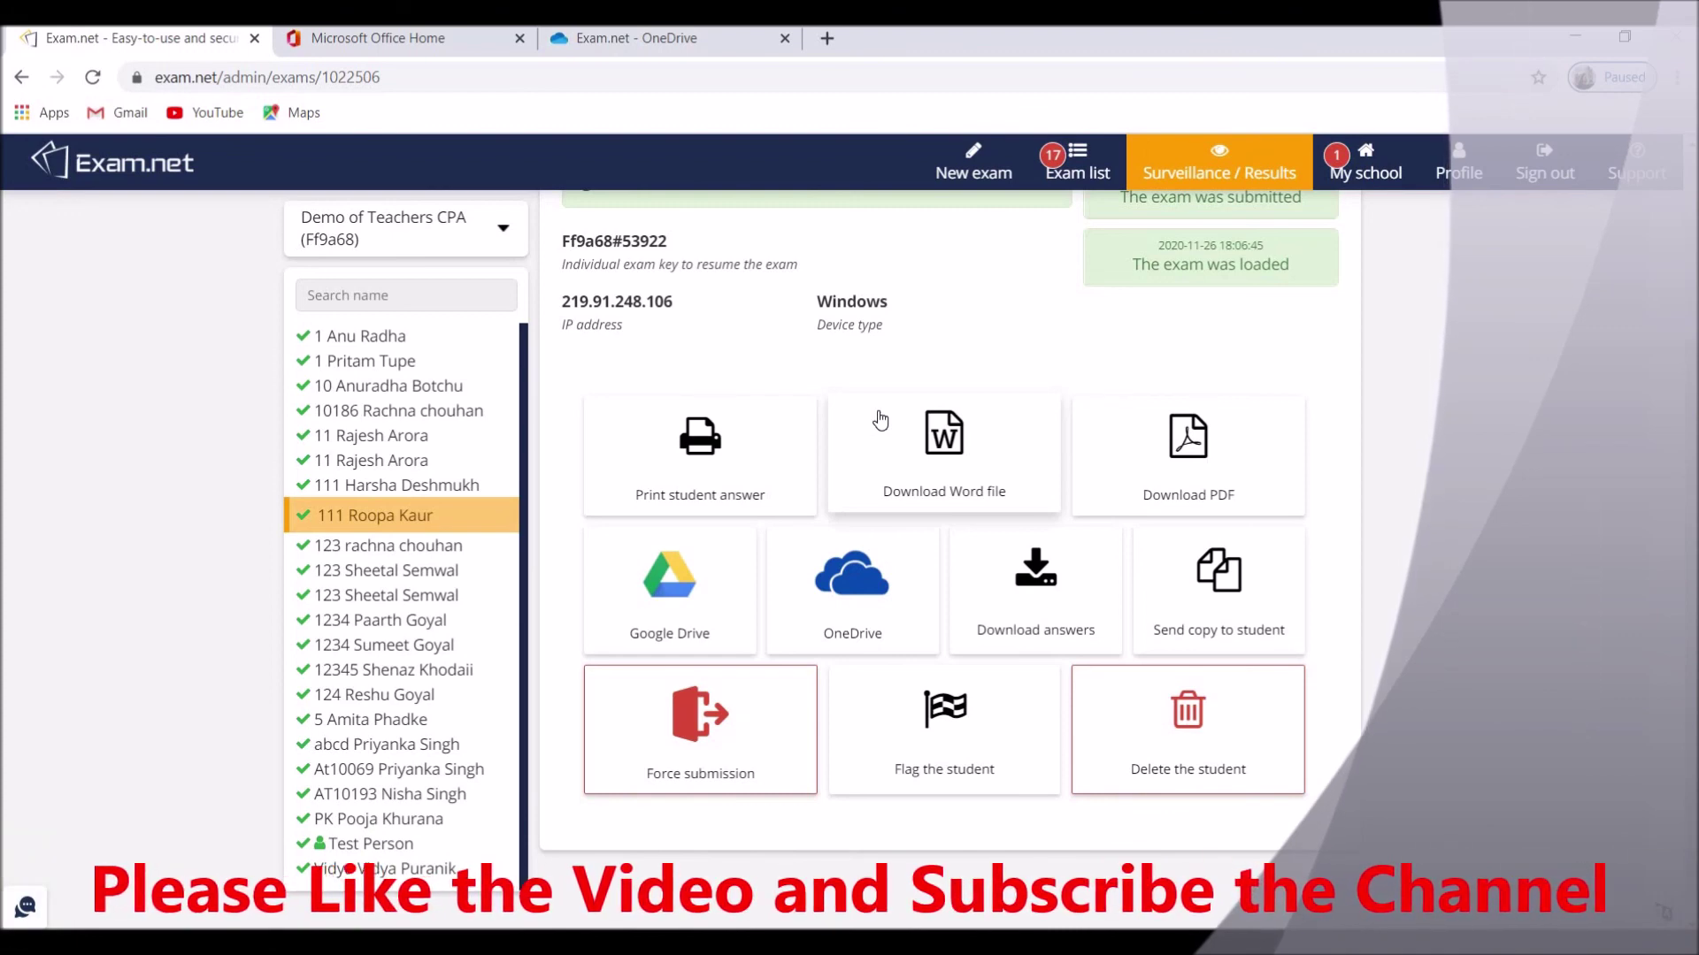
pyautogui.click(696, 739)
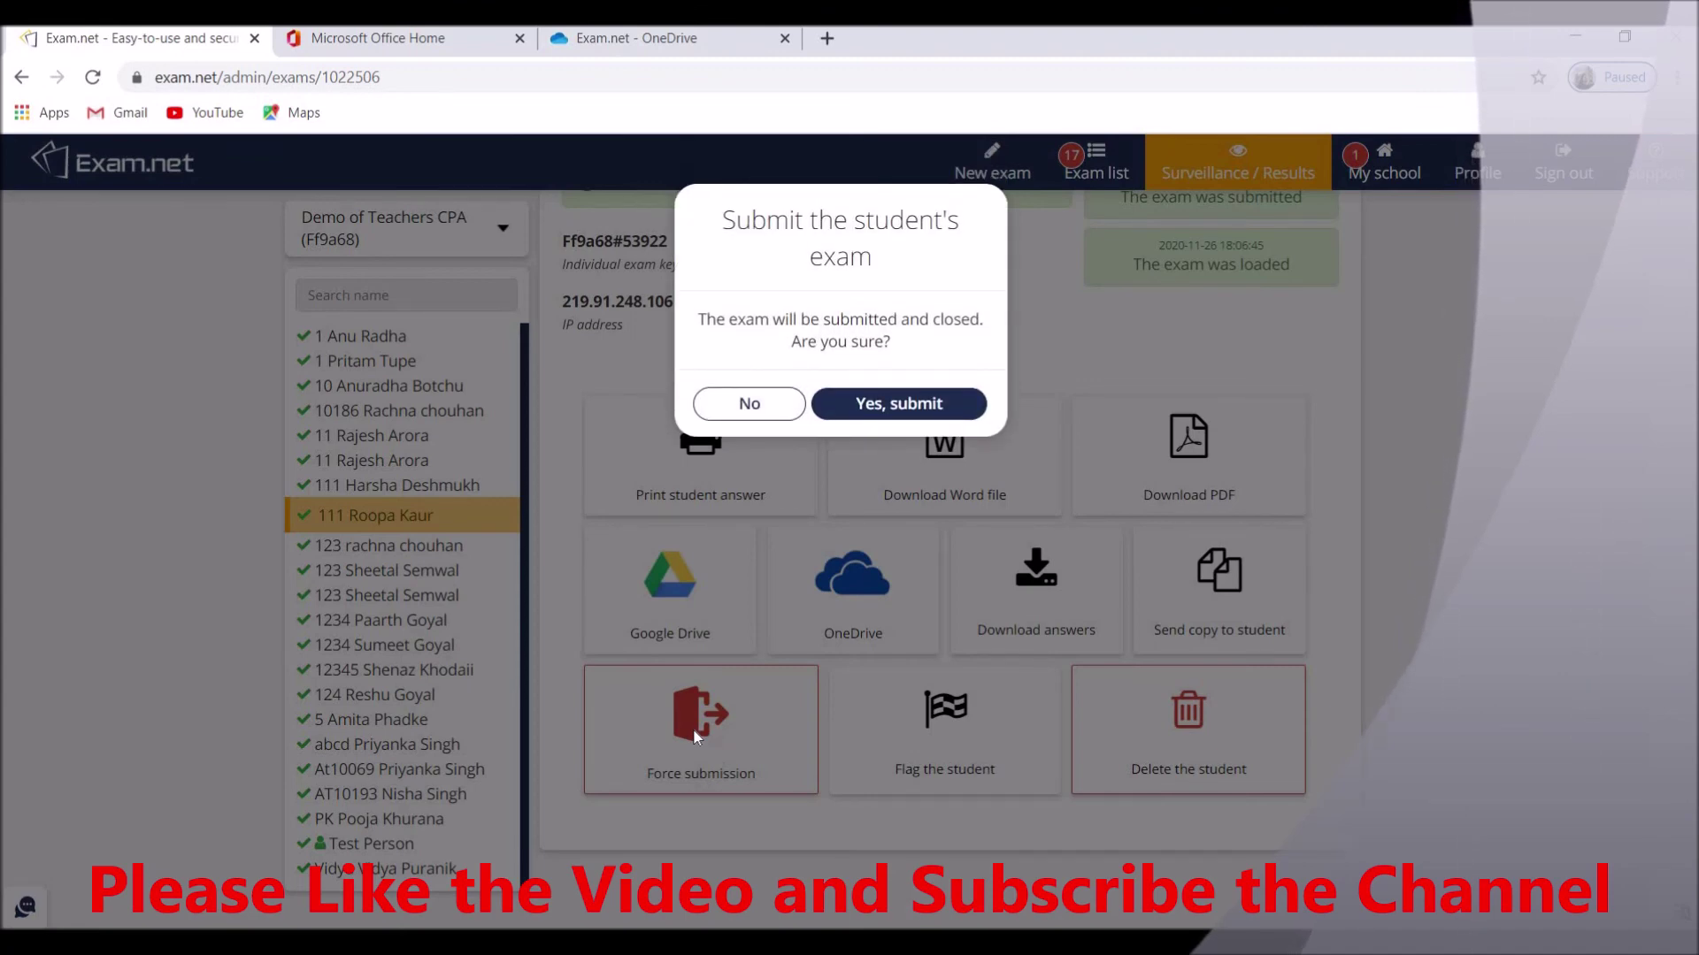
pyautogui.click(749, 405)
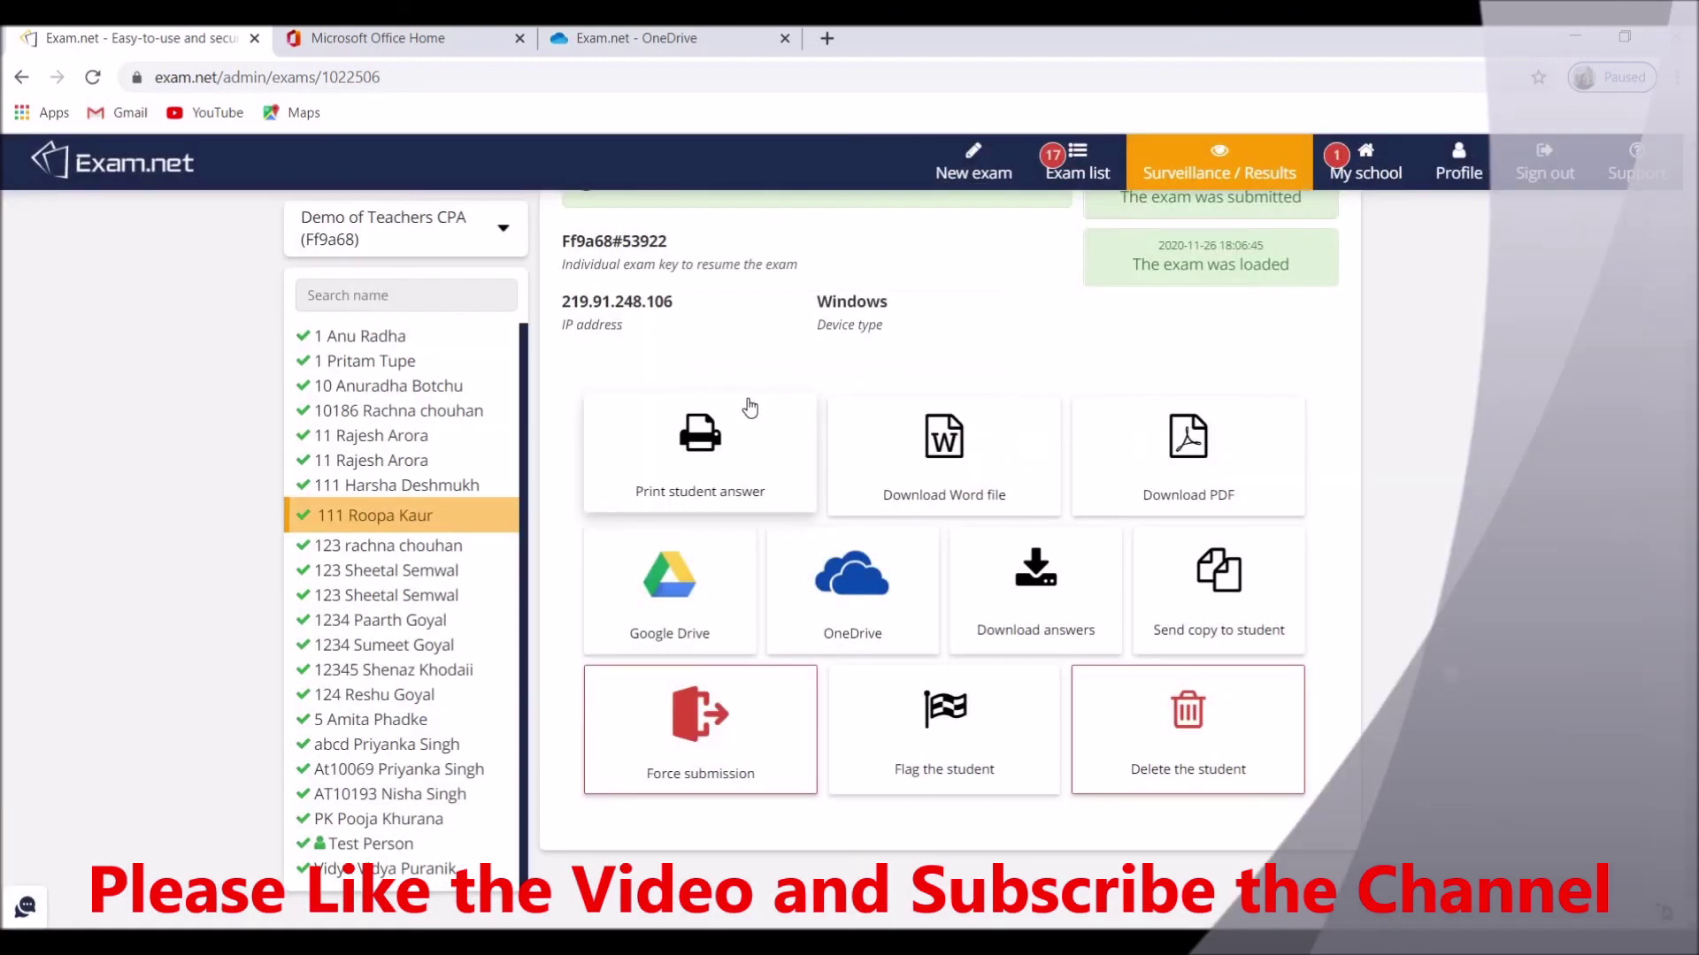